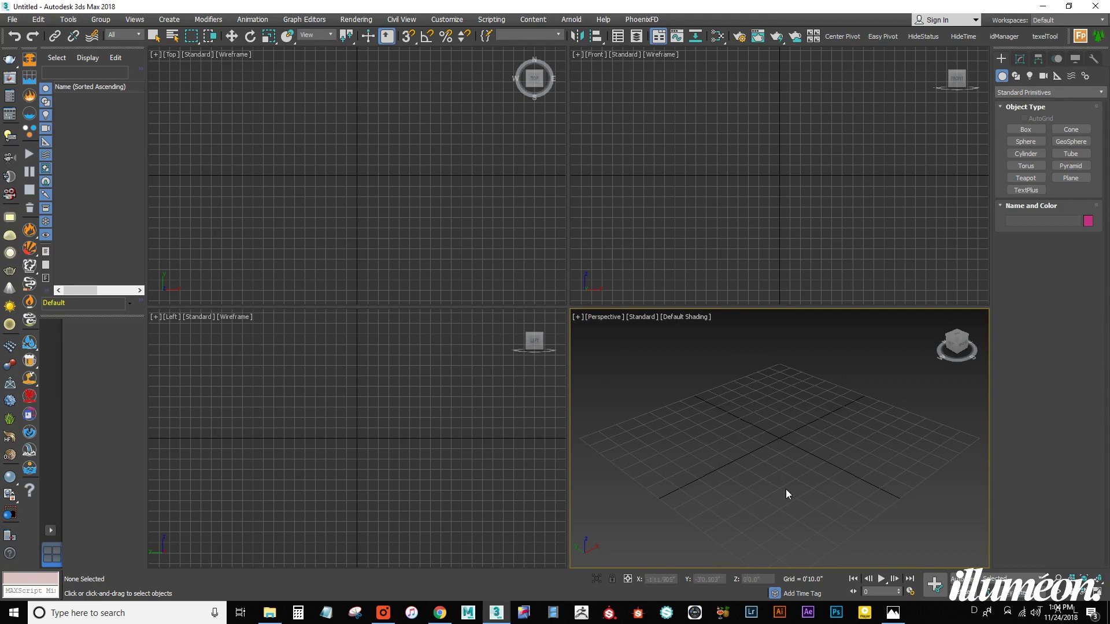
Maximize the Perspective view and give it a plain solid-colour viewport background
key("alt+w")
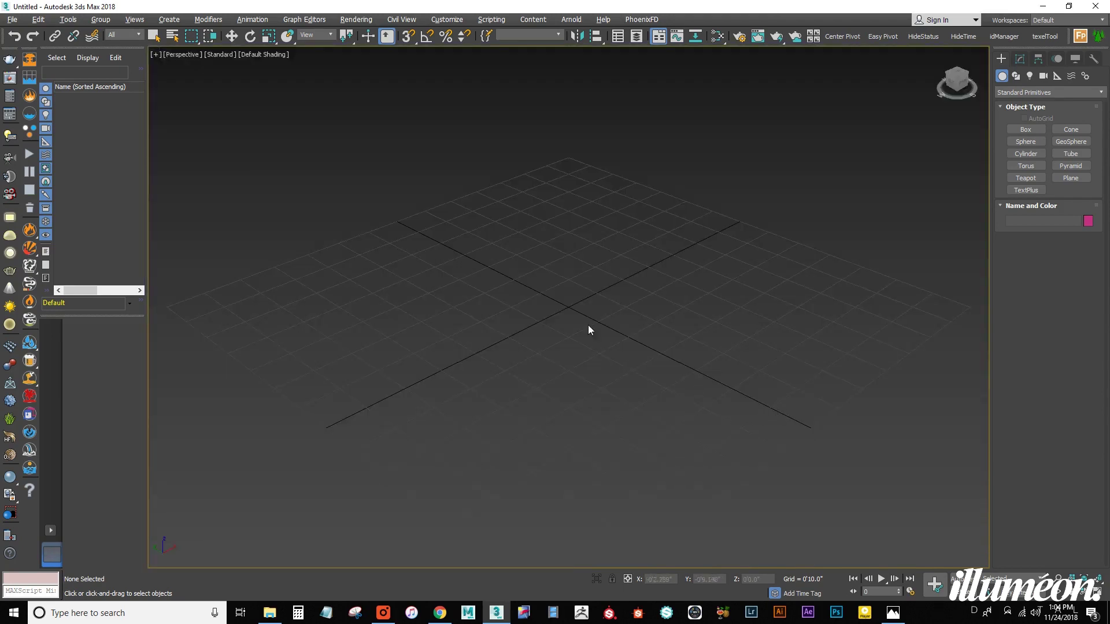
scroll(590, 300, "up", 3)
key("alt+b")
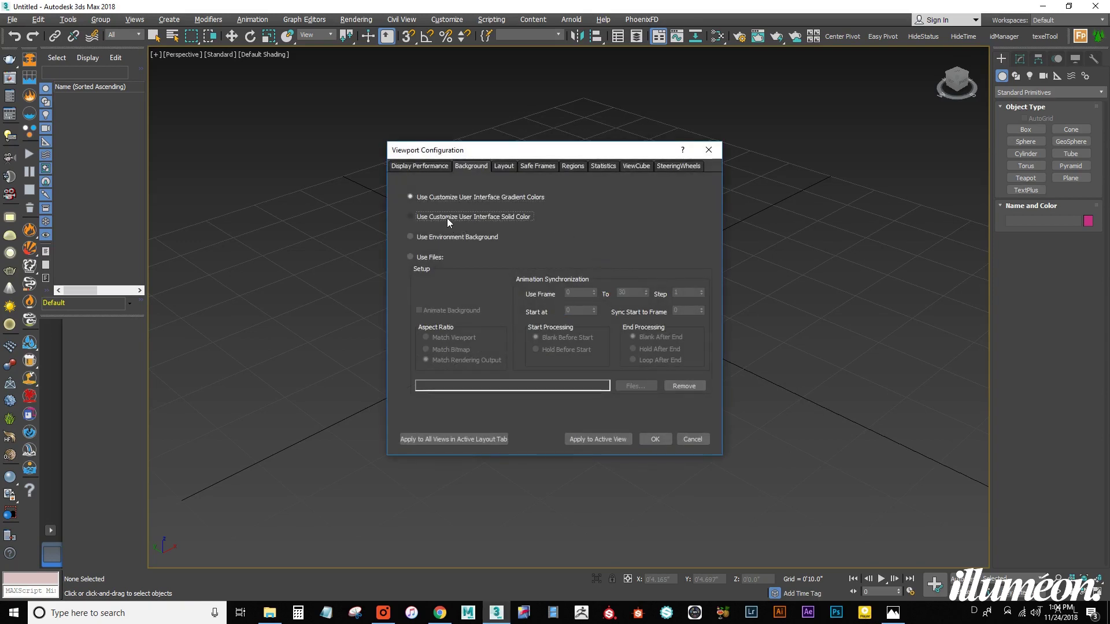
left_click(436, 218)
left_click(664, 440)
scroll(710, 282, "down", 5)
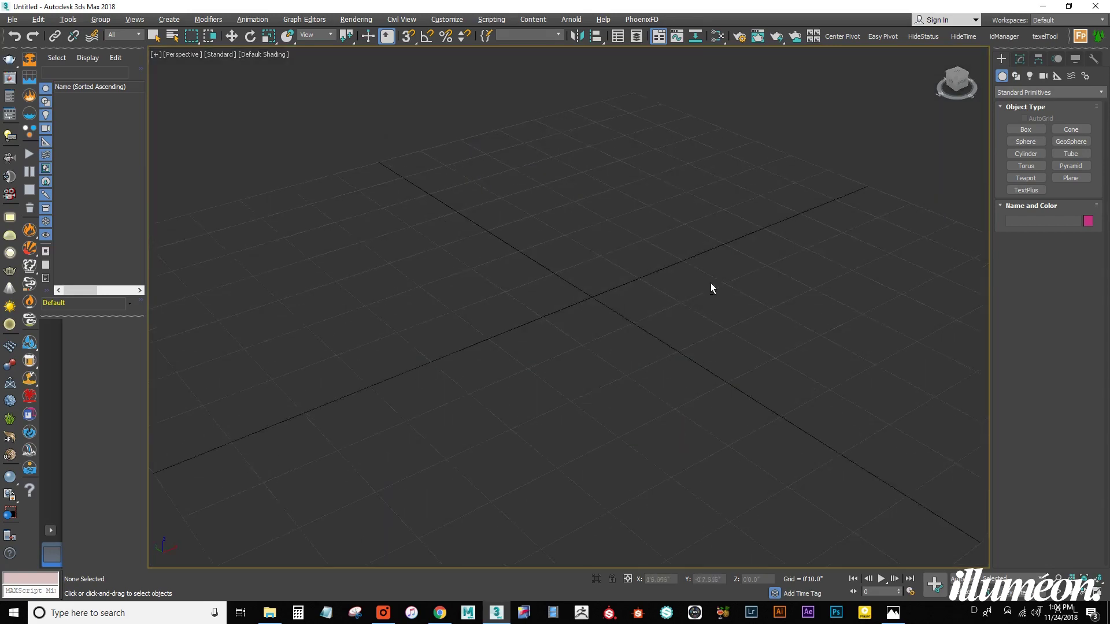
middle_click_drag(716, 266, 594, 317)
scroll(651, 316, "up", 4)
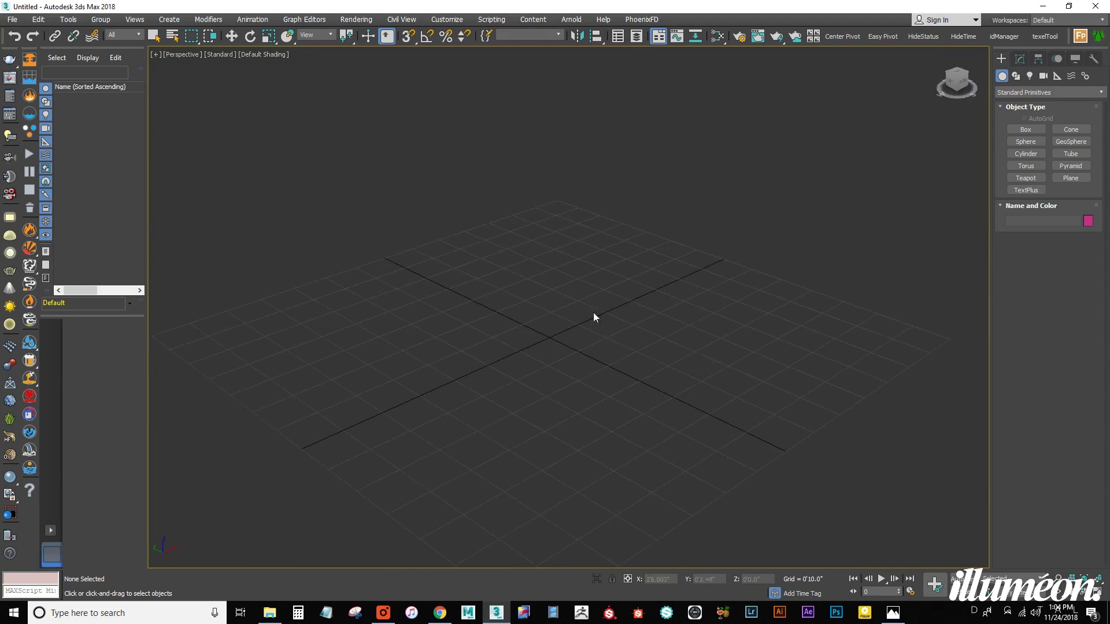
Set the production renderer to V-Ray Adv 3.60.03 in Render Setup
left_click(739, 36)
left_click(446, 87)
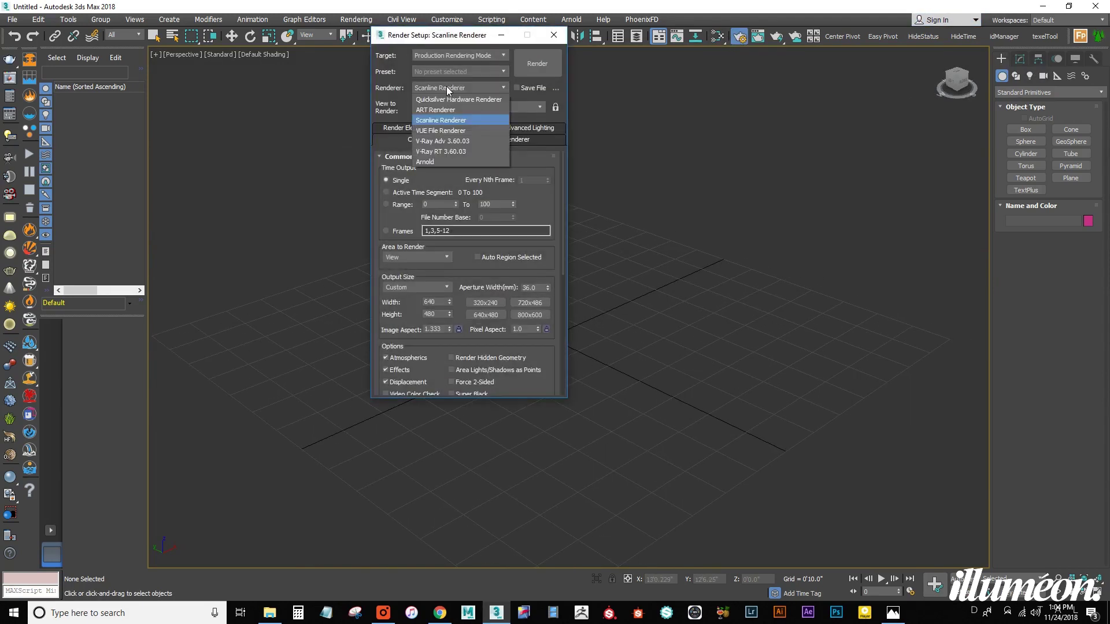
left_click(444, 142)
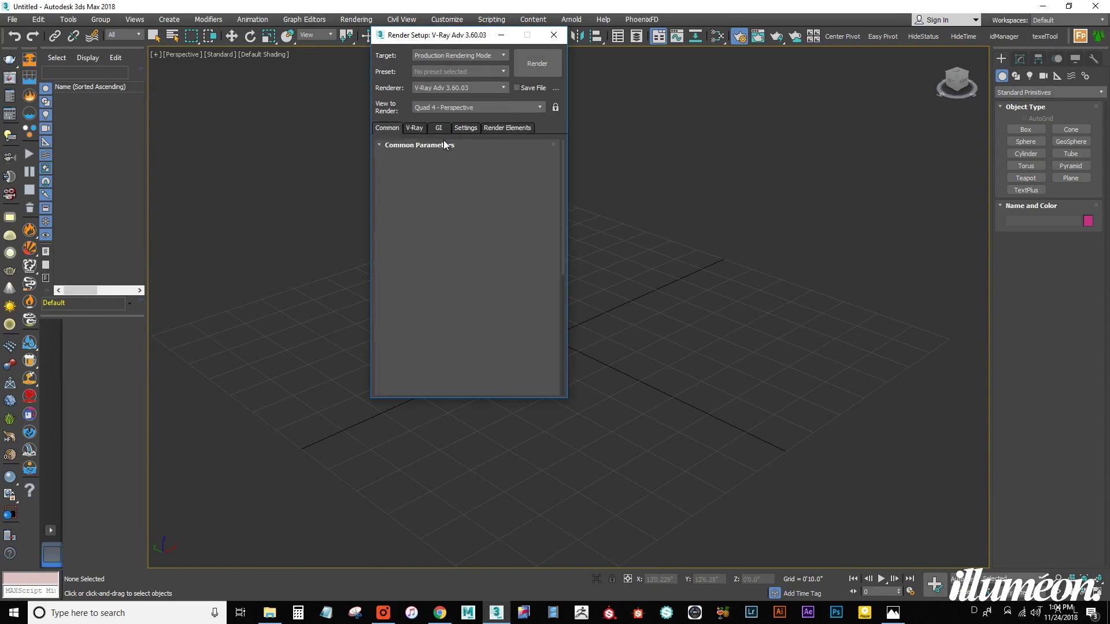
left_click(553, 34)
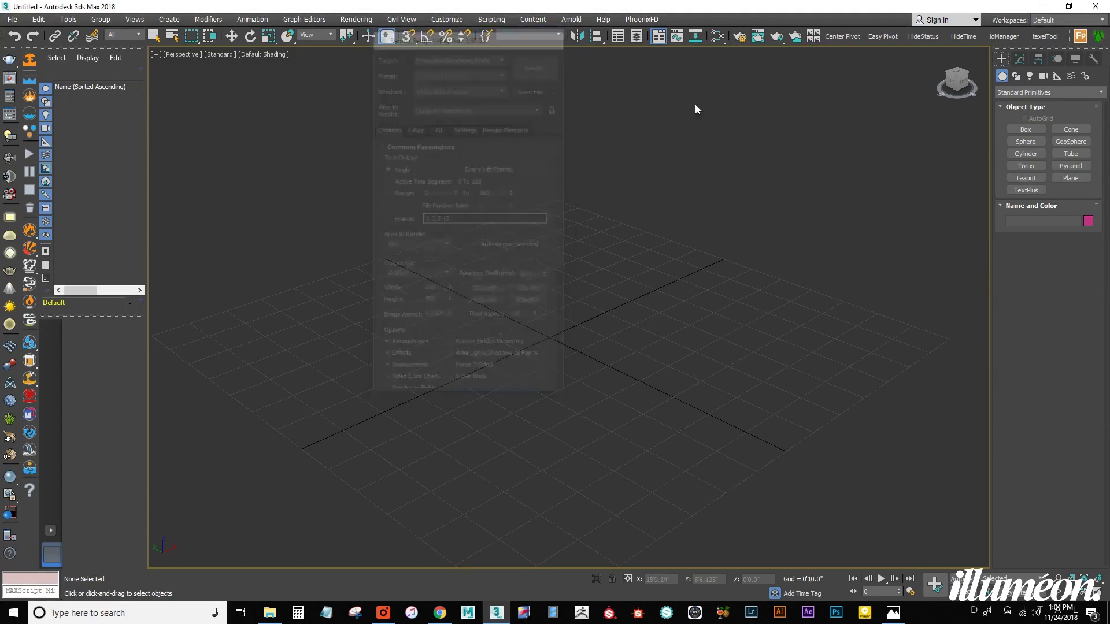
Create a VRayLight of Dome type near the grid centre
left_click(1029, 74)
left_click(1048, 93)
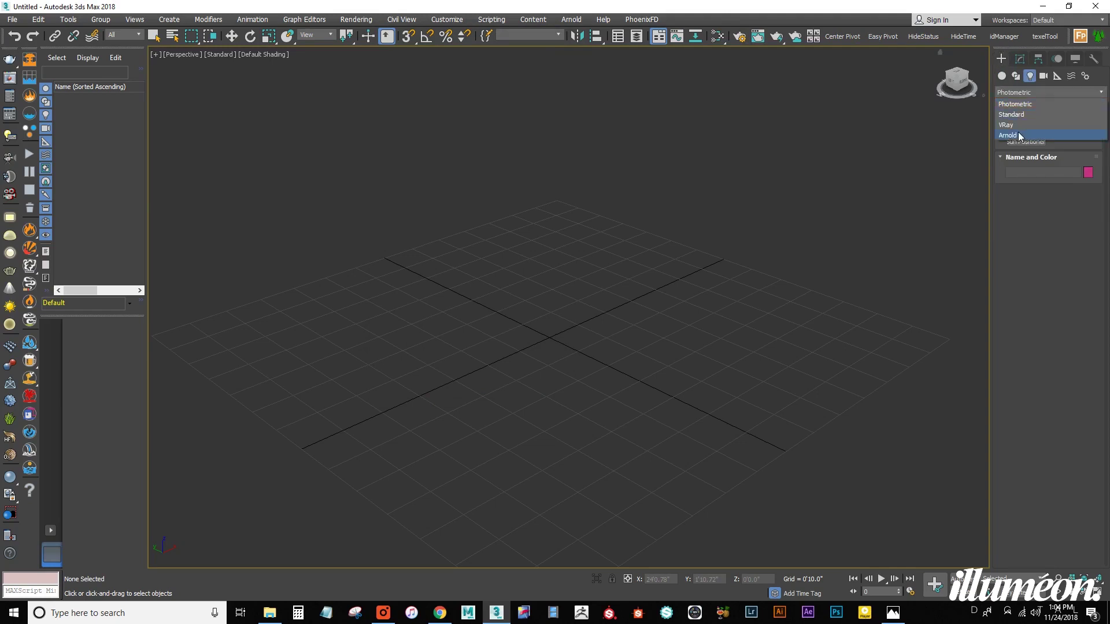
left_click(1019, 124)
left_click(1038, 128)
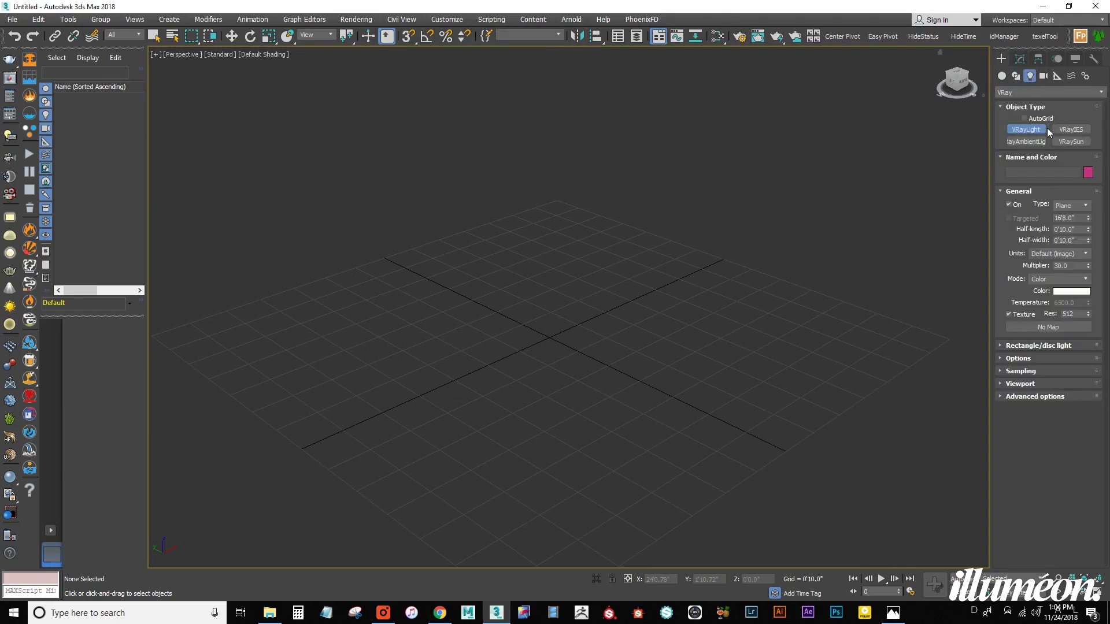
left_click(1058, 205)
left_click(1071, 227)
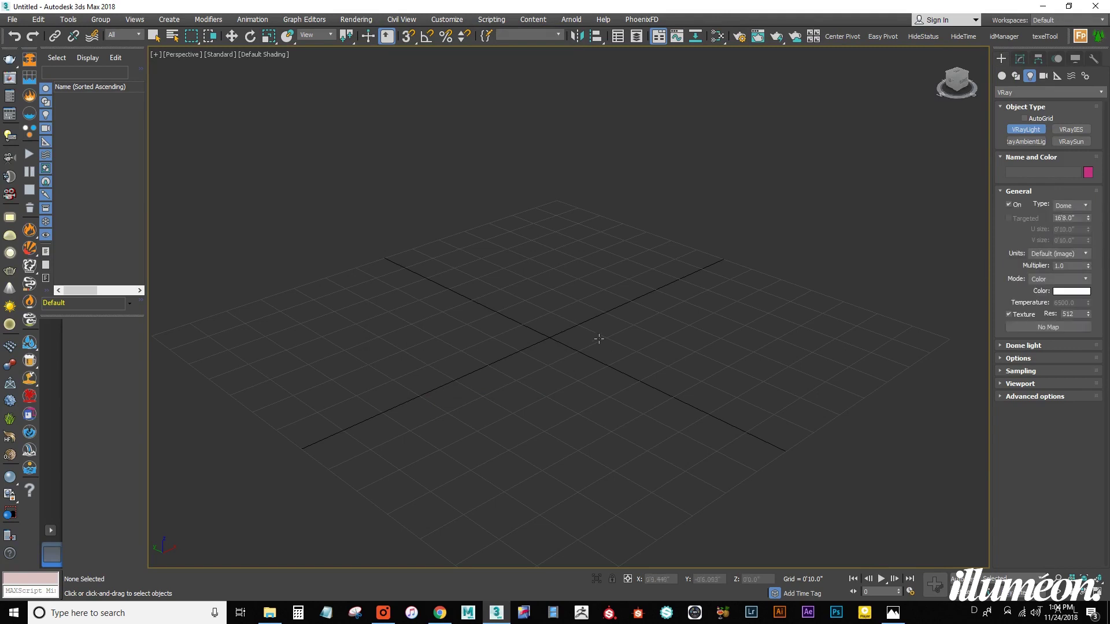
left_click(594, 332)
right_click(625, 370)
Zero the dome light's X and Y position to place it at the origin
key("w")
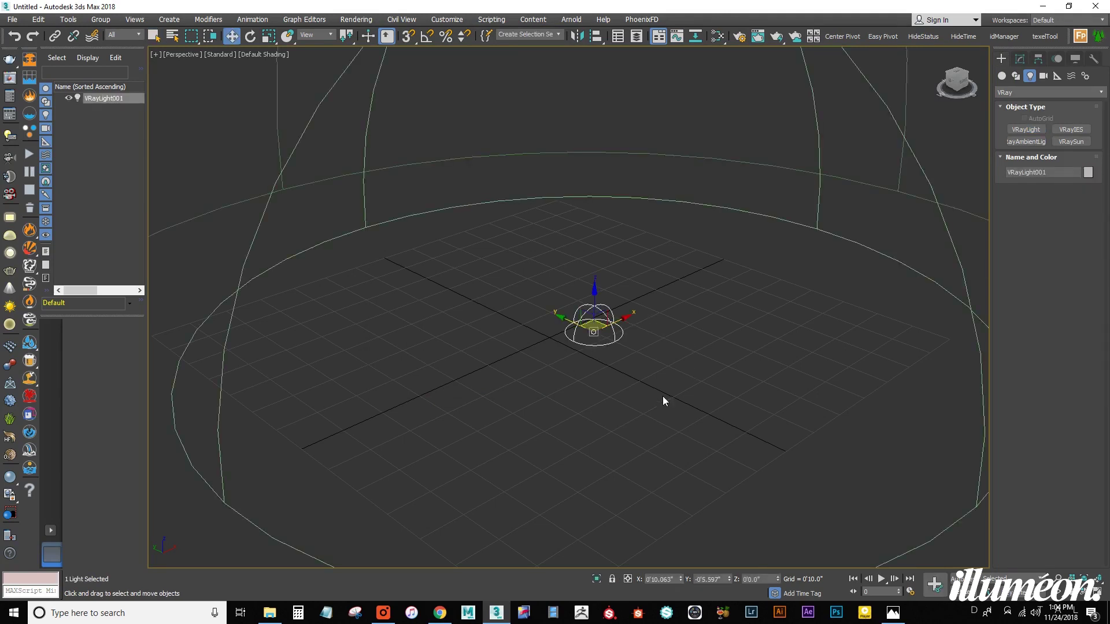
right_click(728, 579)
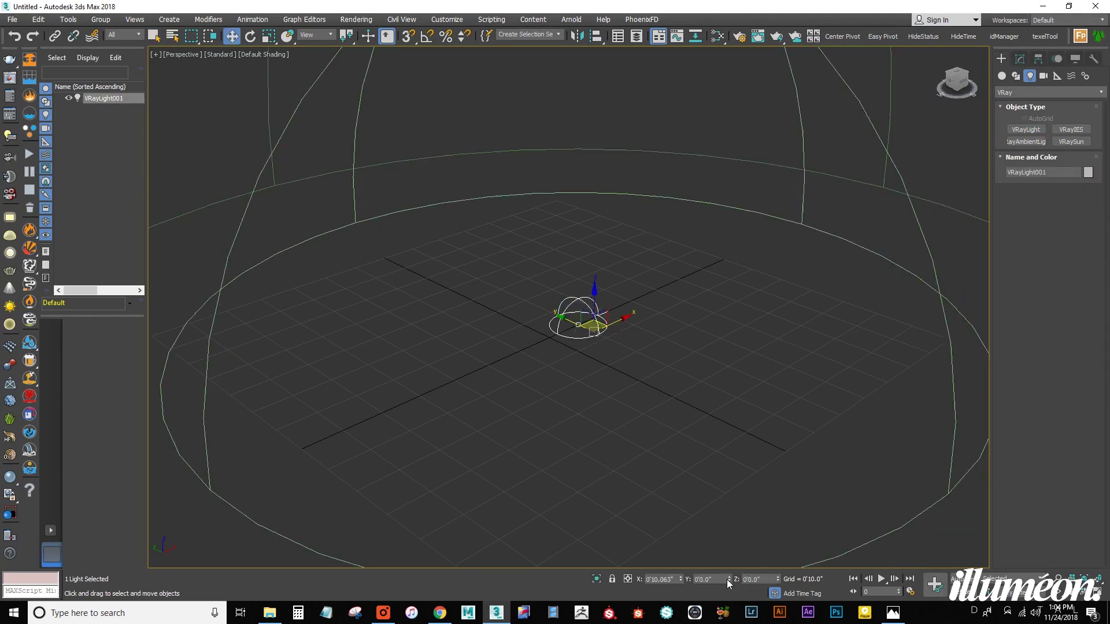
right_click(680, 580)
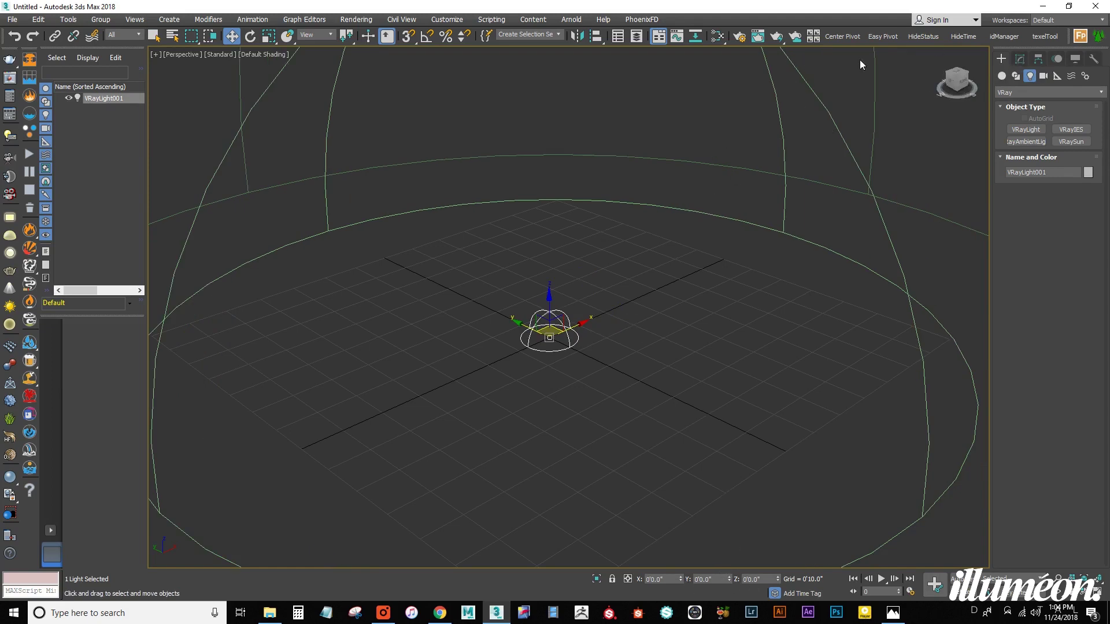
Open the Slate Material Editor maximized and close the Test Library.mat library
left_click(721, 38)
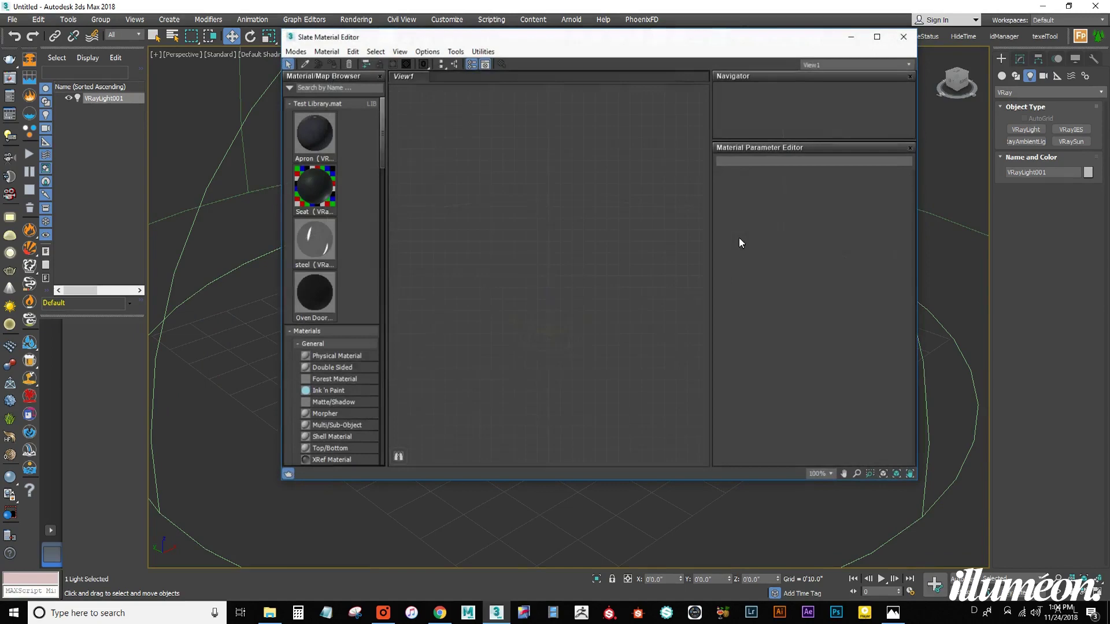
double_click(570, 41)
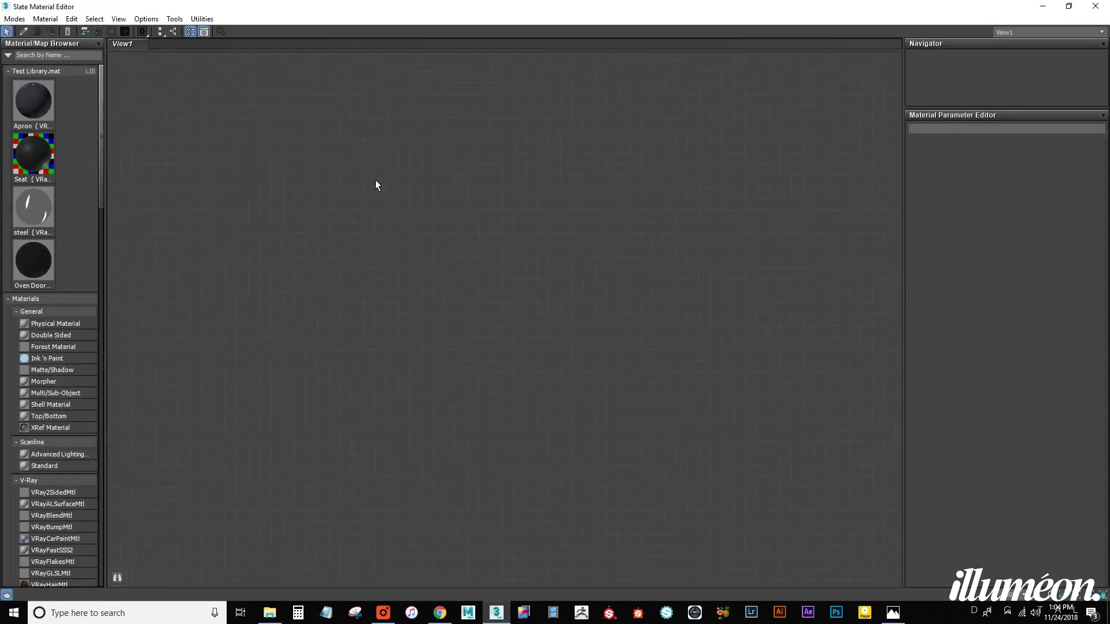
right_click(72, 71)
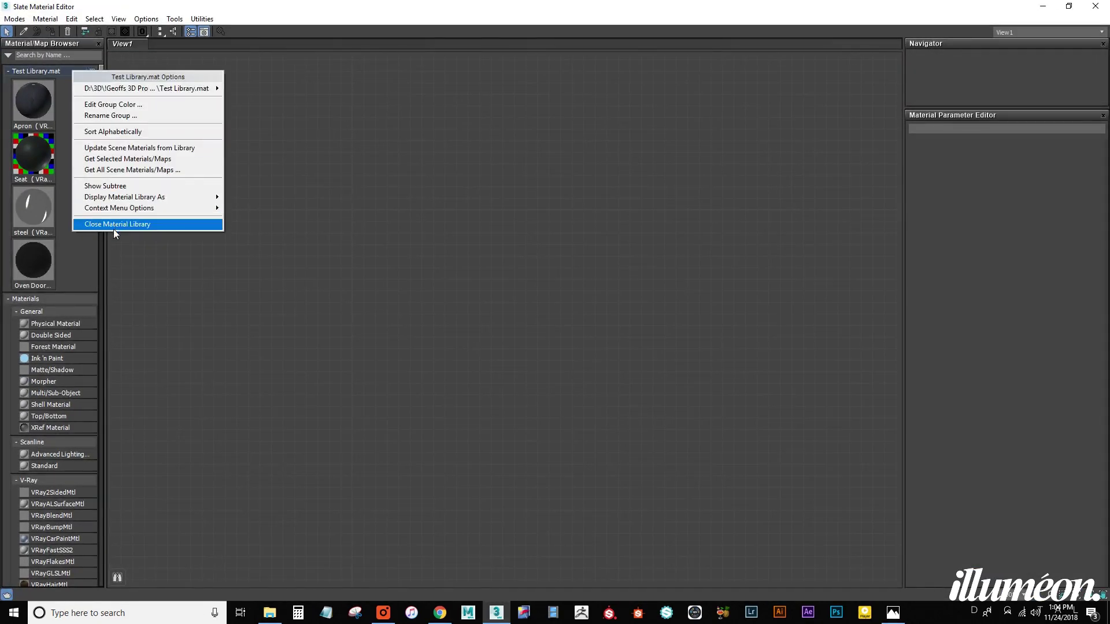
left_click(132, 224)
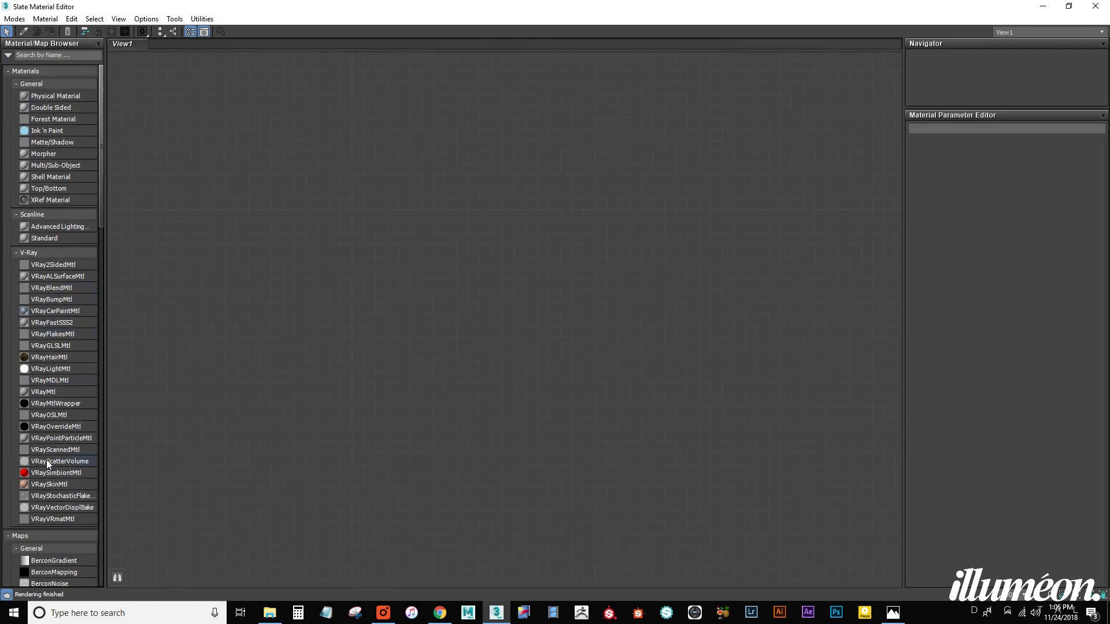
Add a VRayHDRI map node loaded with goegap_4k.hdr and show its large preview
scroll(47, 459, "down", 15)
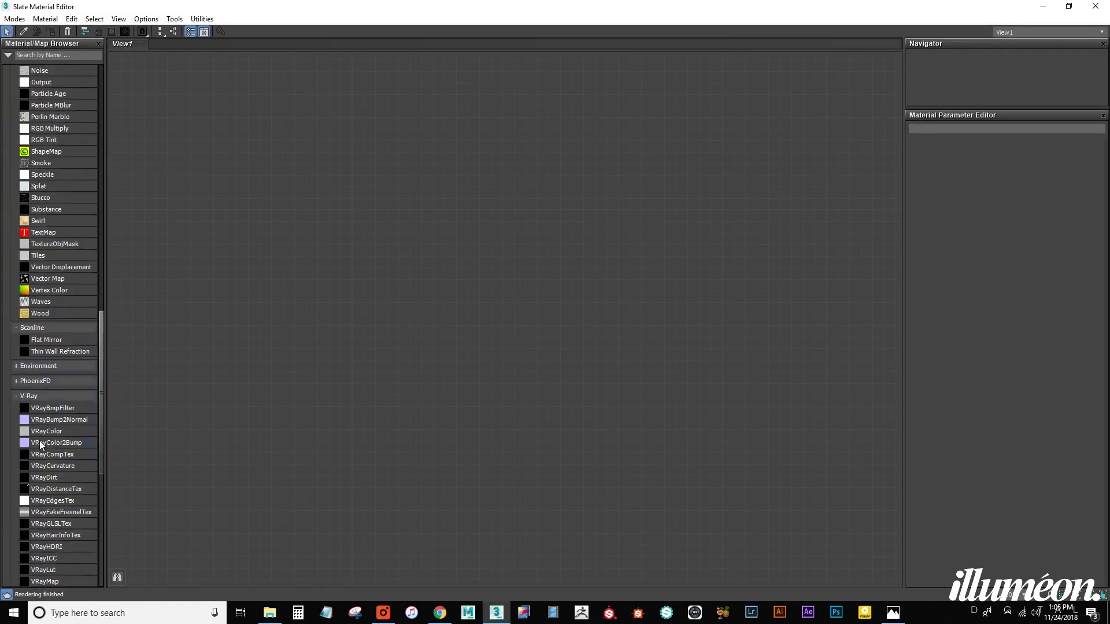
scroll(46, 470, "down", 3)
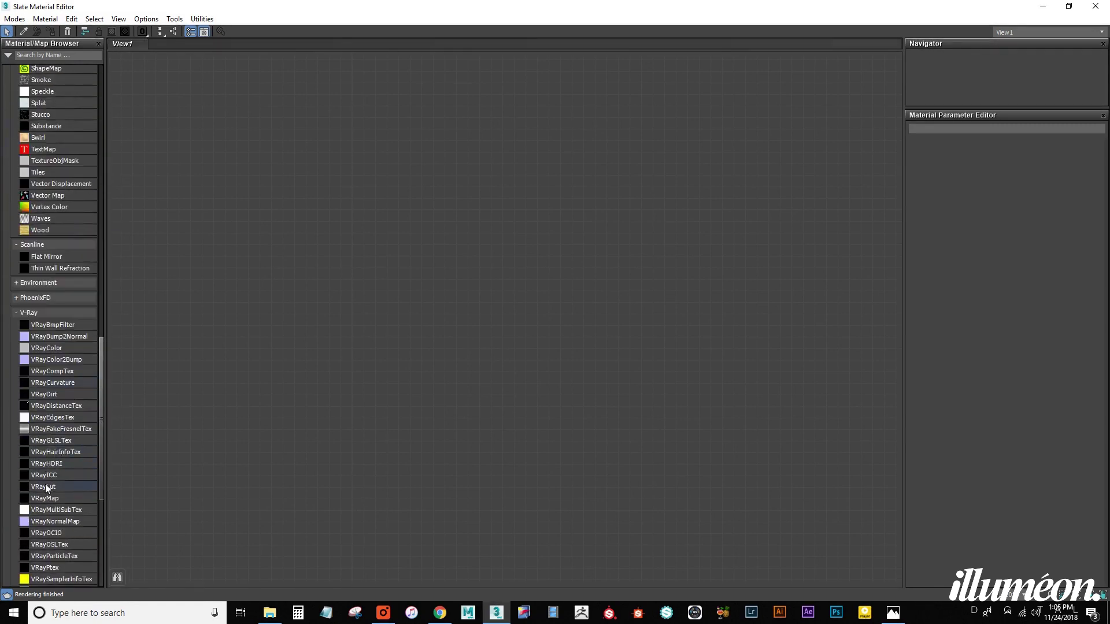
left_click_drag(50, 466, 460, 218)
double_click(473, 212)
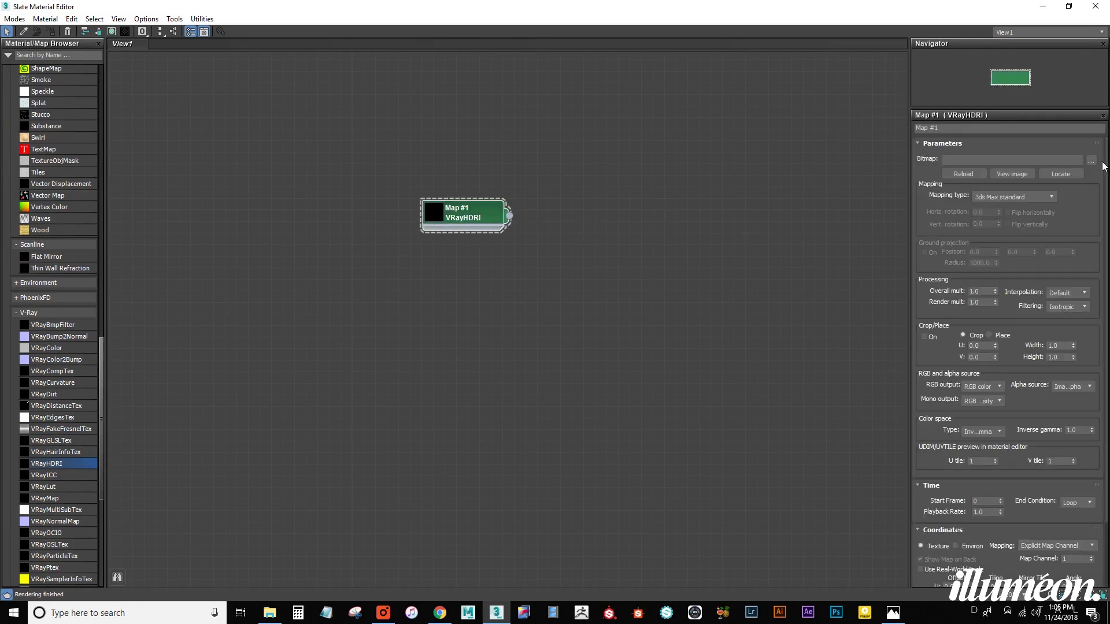
left_click(1091, 160)
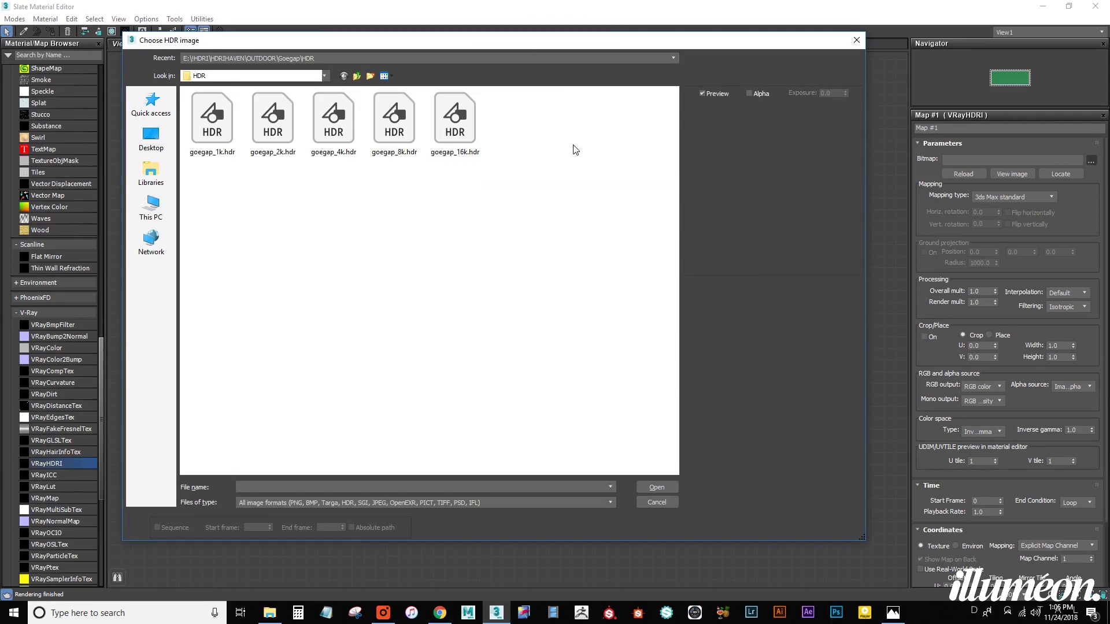
double_click(332, 116)
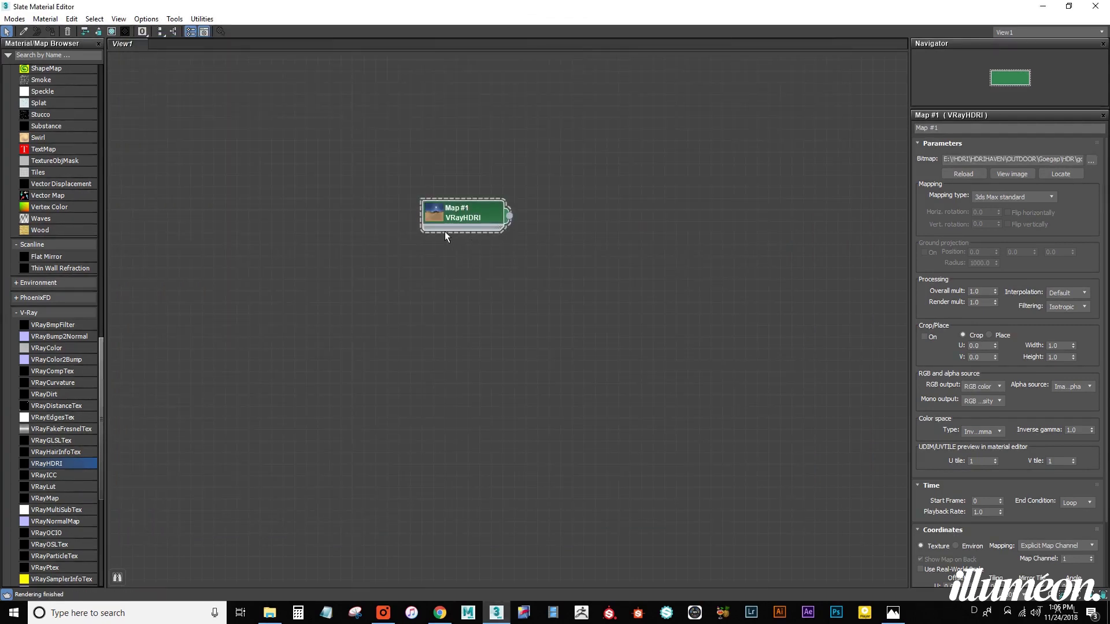
double_click(432, 214)
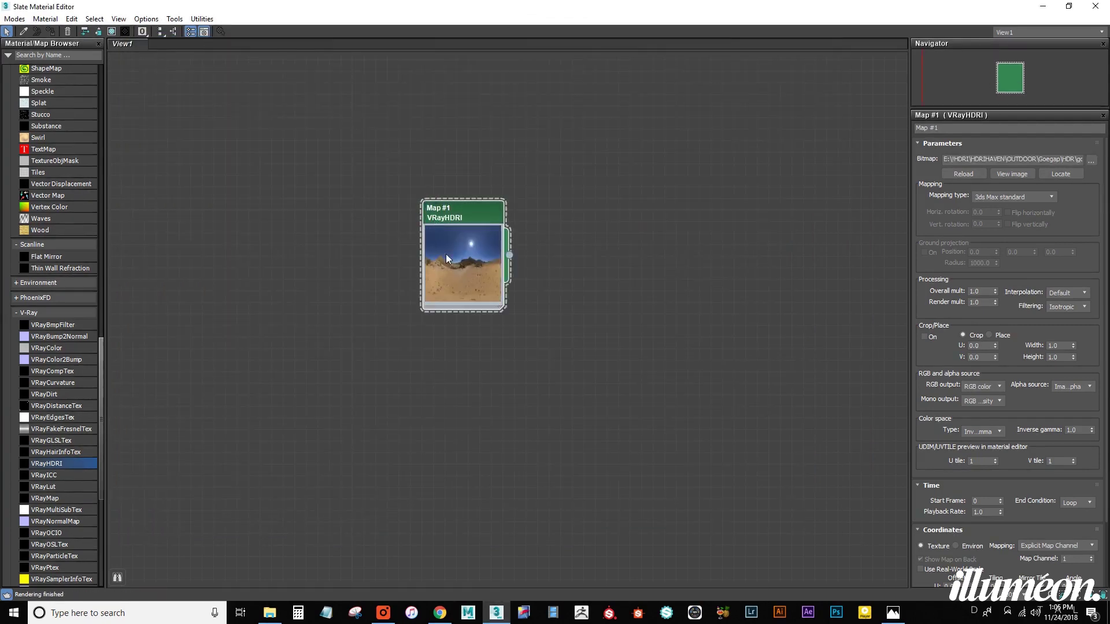
Go to HDRI Haven's HDRI collection and list all HDRIs in one category
left_click(440, 613)
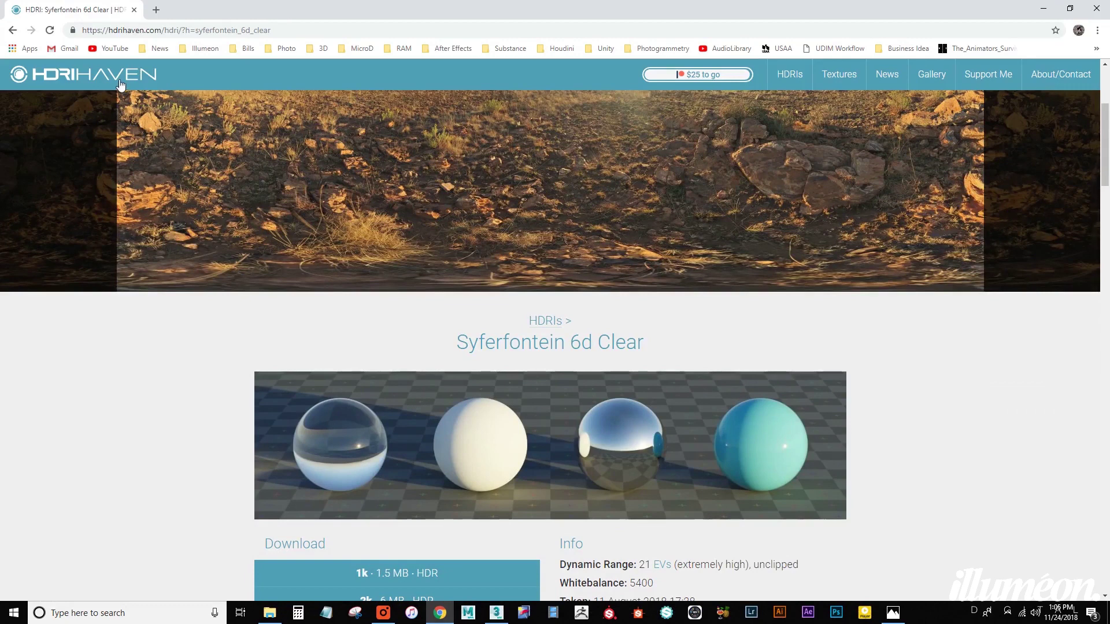
left_click(118, 81)
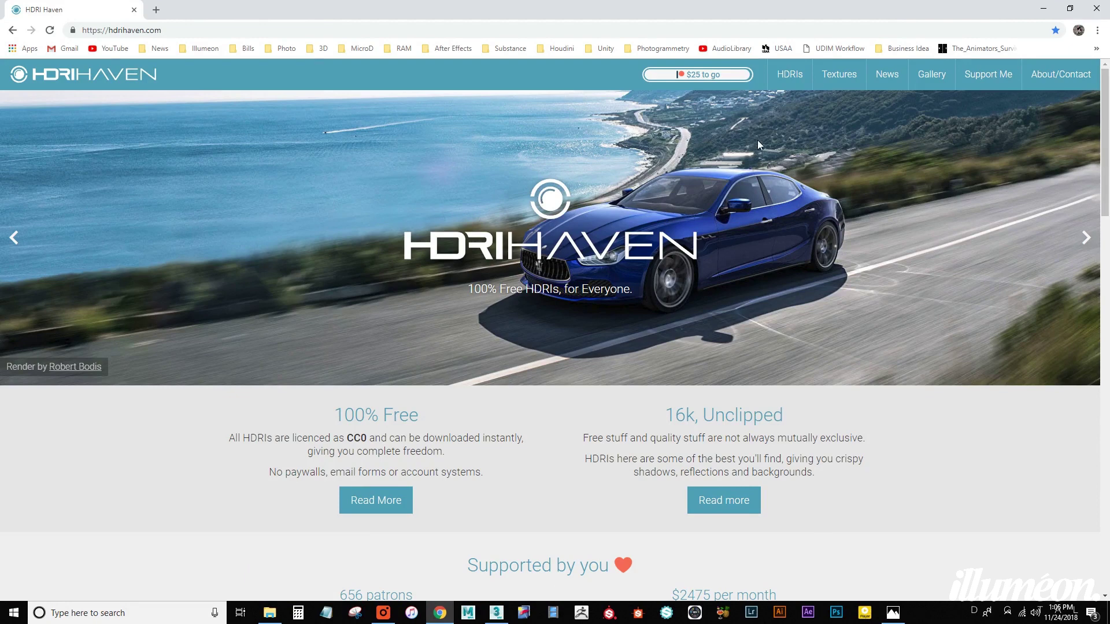
left_click(792, 75)
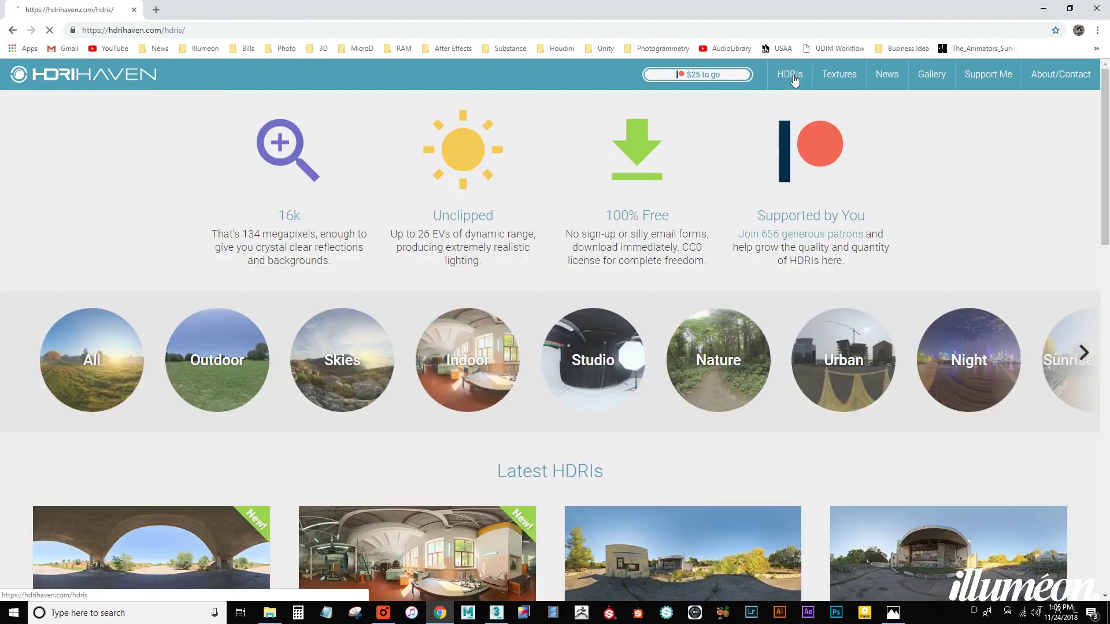
left_click(75, 360)
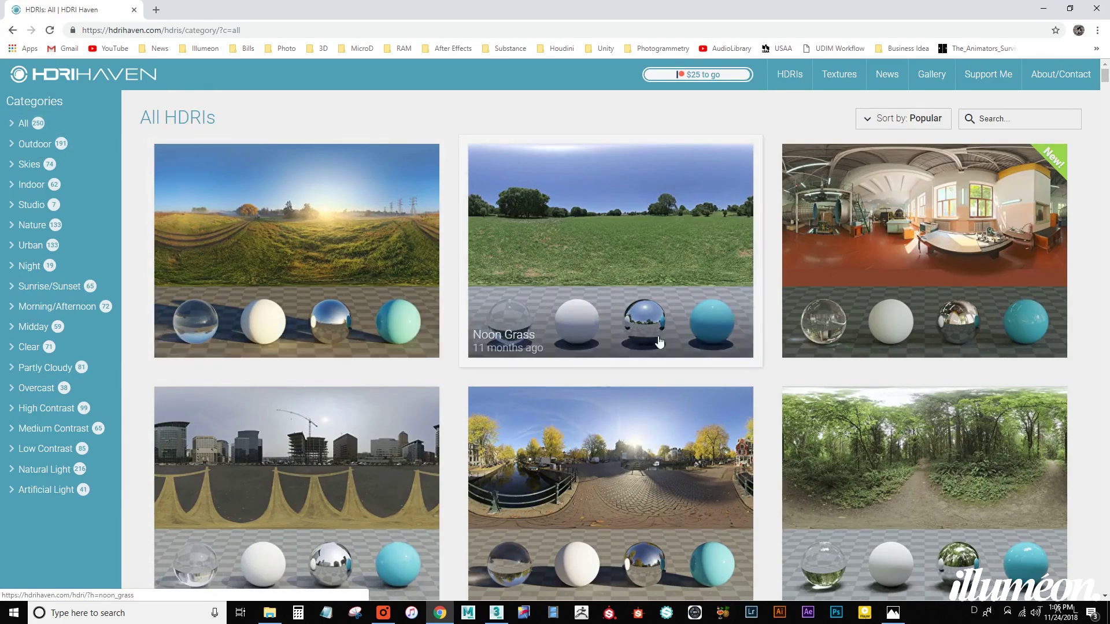
scroll(878, 341, "down", 10)
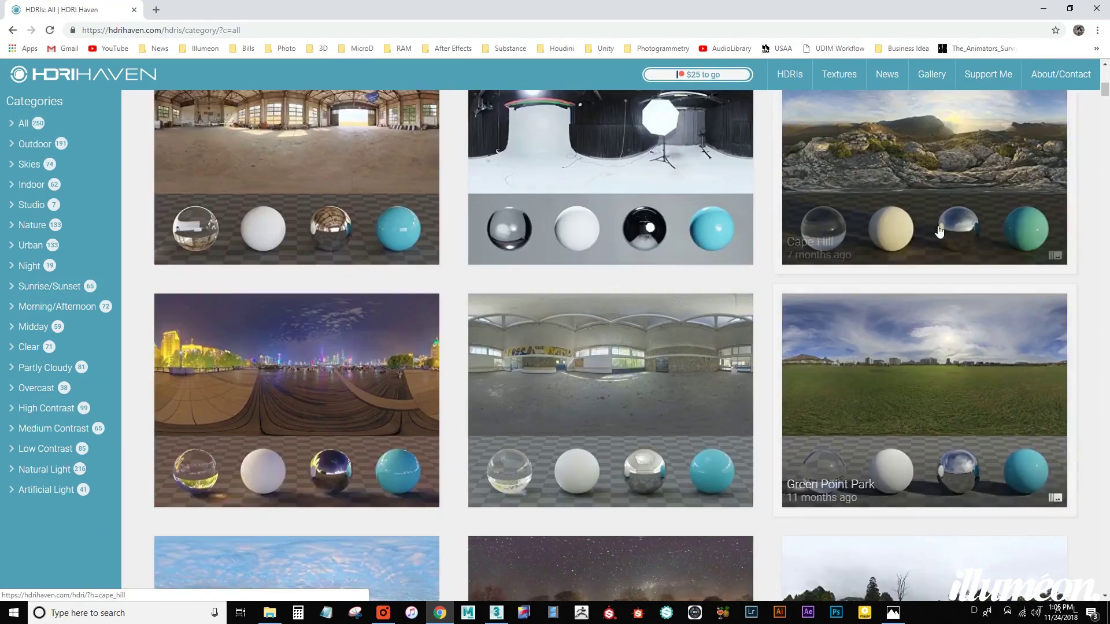
Open the Cape Hill page and scroll through its 1k–16k downloads and backplates
left_click(939, 231)
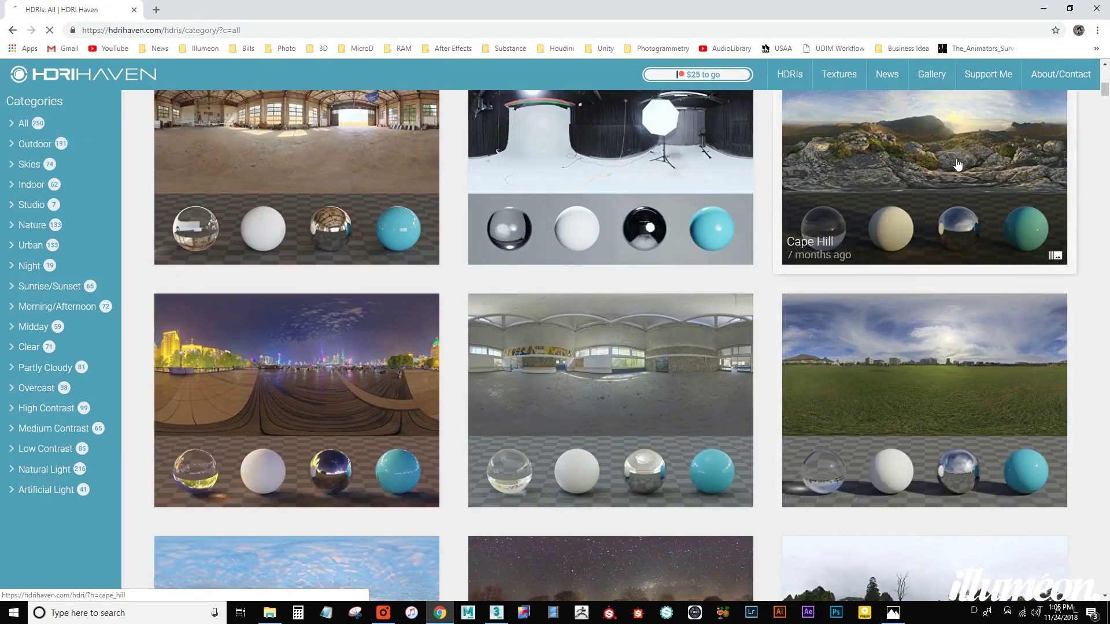
scroll(277, 426, "down", 10)
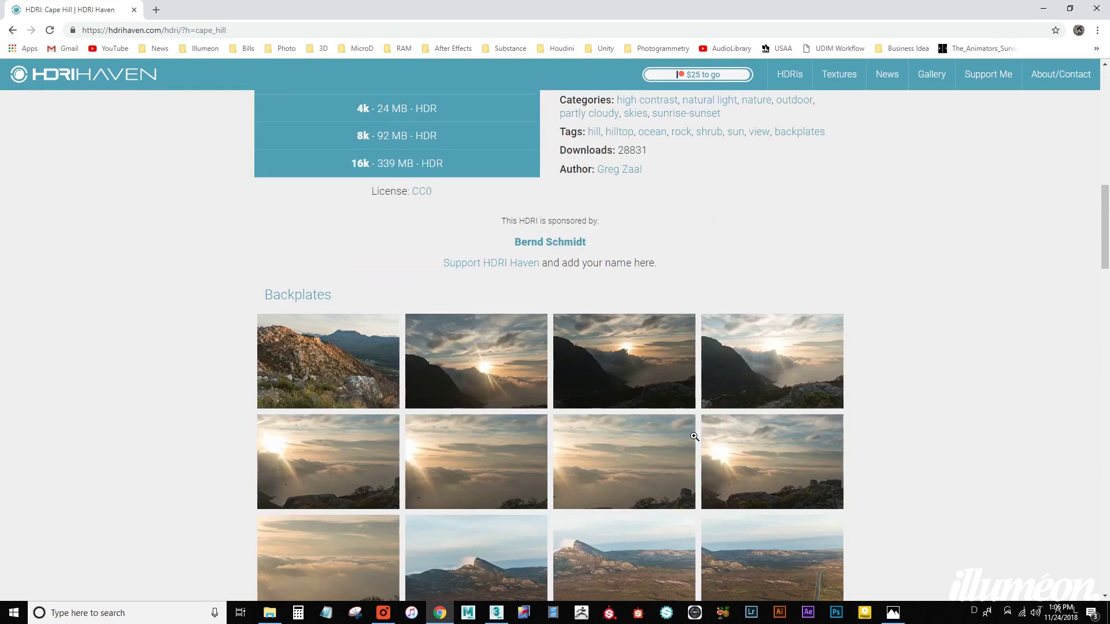
scroll(694, 438, "down", 3)
scroll(436, 230, "up", 6)
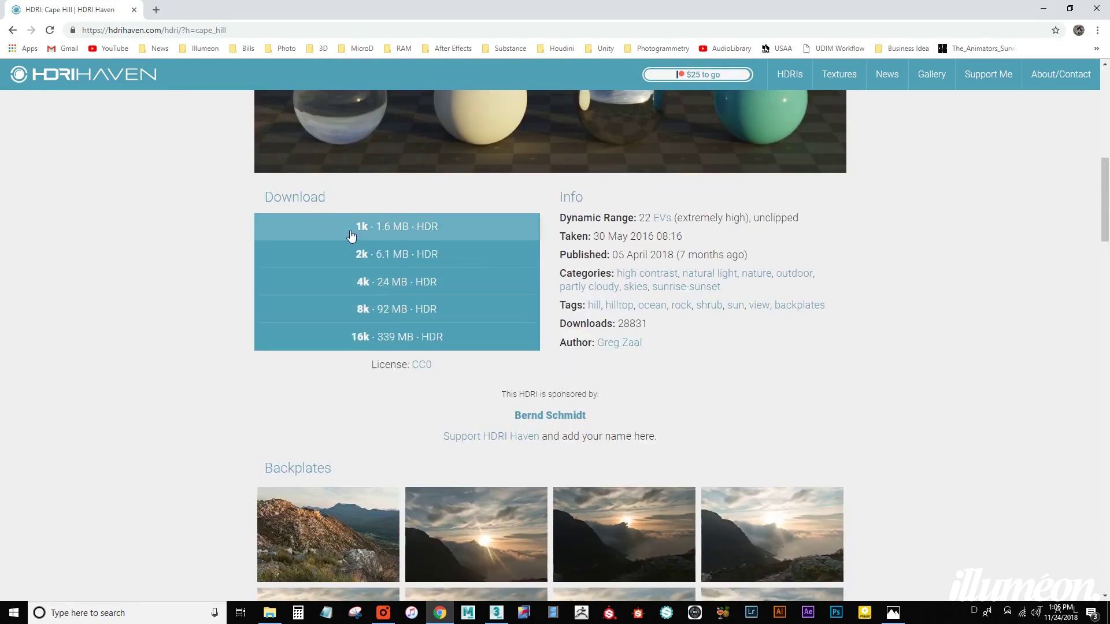
scroll(451, 358, "up", 6)
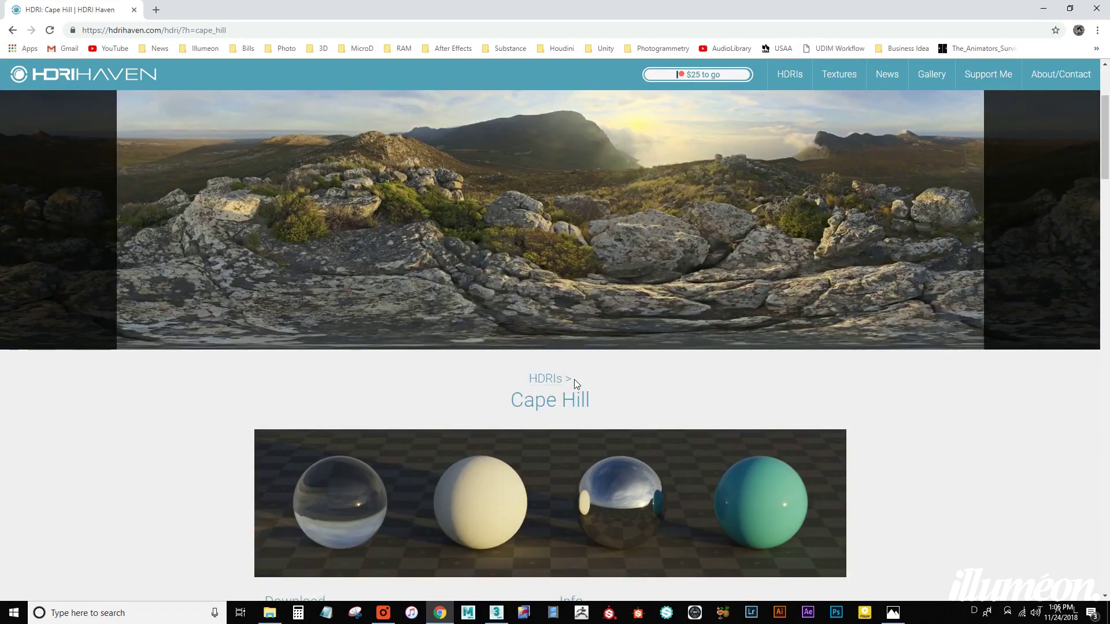
scroll(913, 439, "down", 6)
scroll(626, 580, "down", 5)
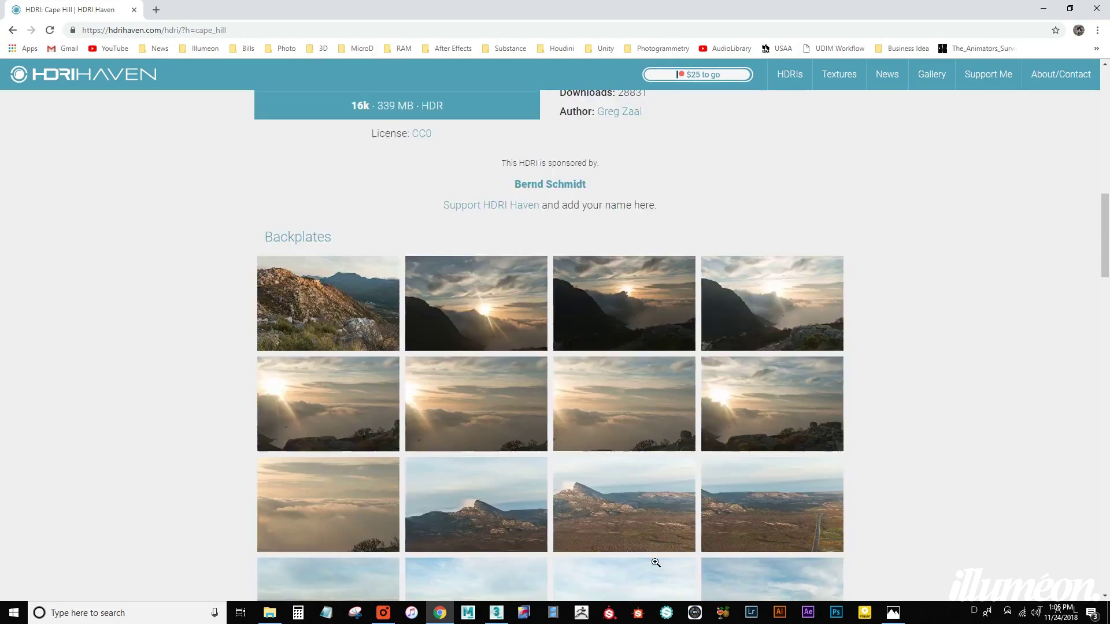
scroll(657, 560, "up", 12)
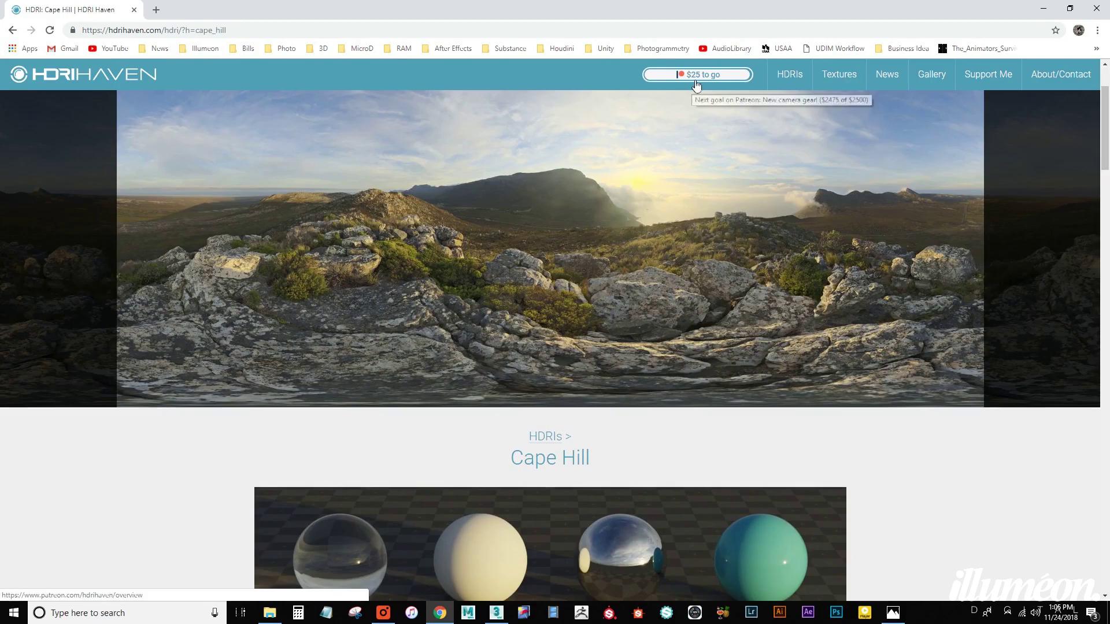
Set the VRayHDRI map's mapping type to Spherical
key("alt+Tab")
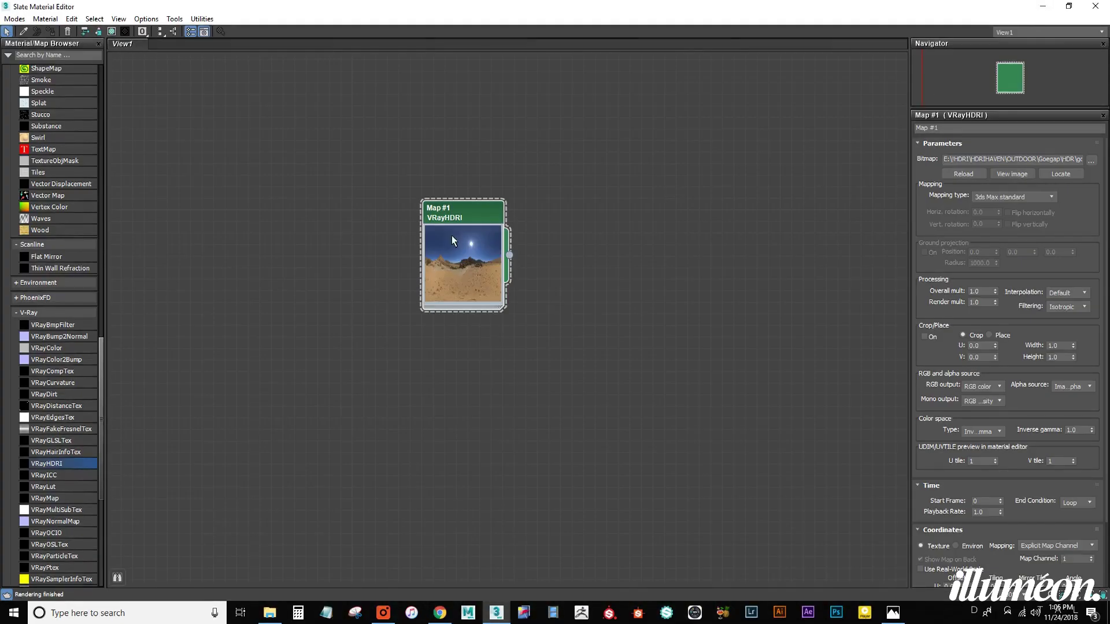
double_click(464, 261)
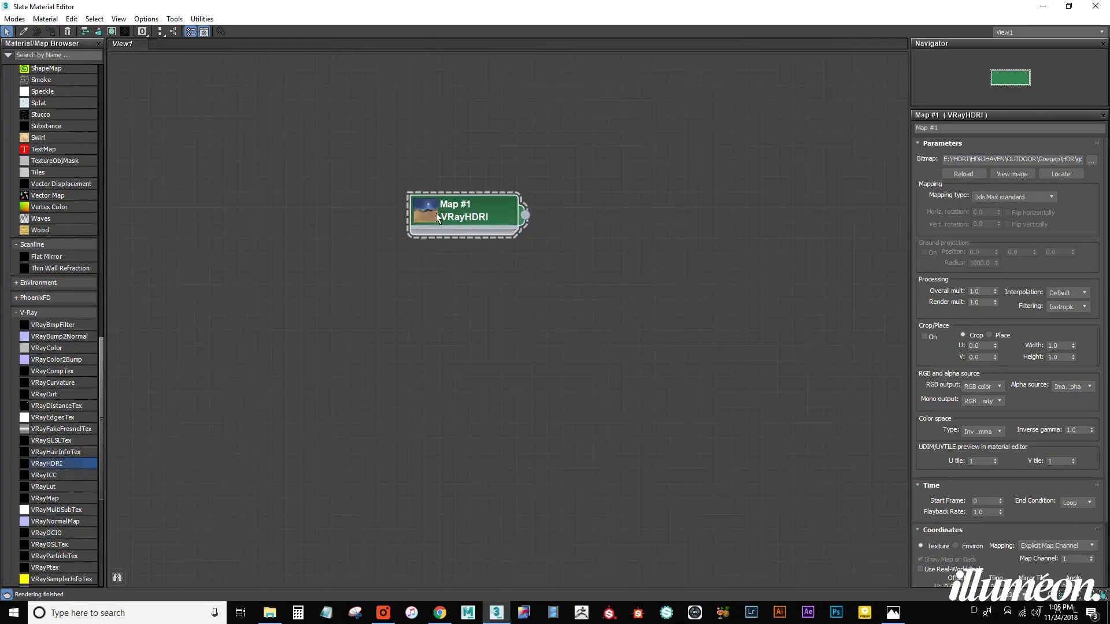
scroll(463, 221, "up", 3)
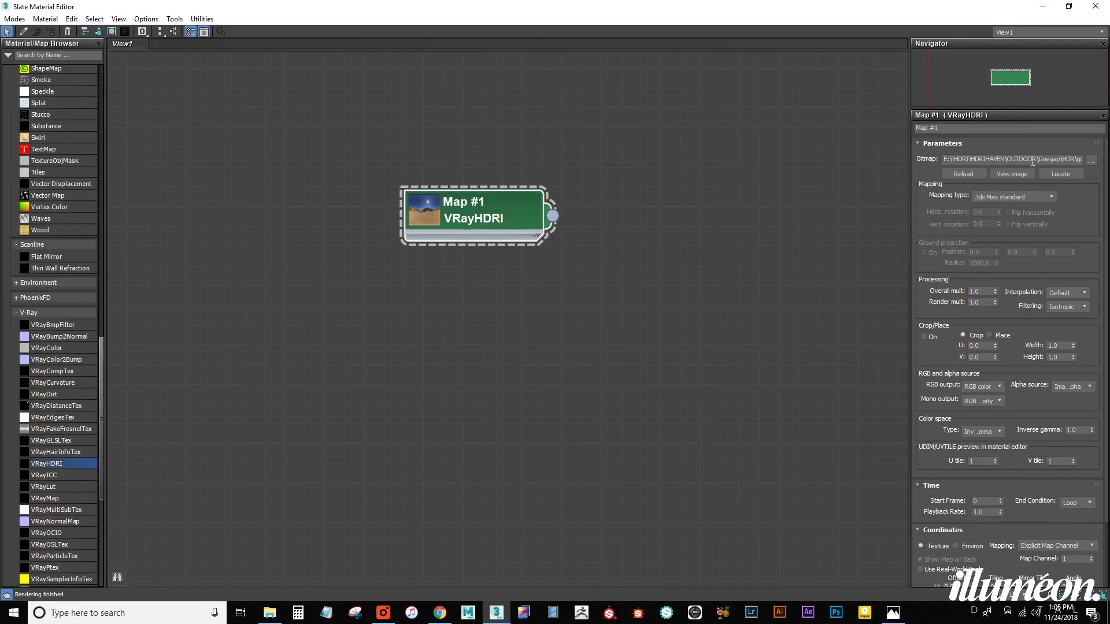
left_click(1016, 197)
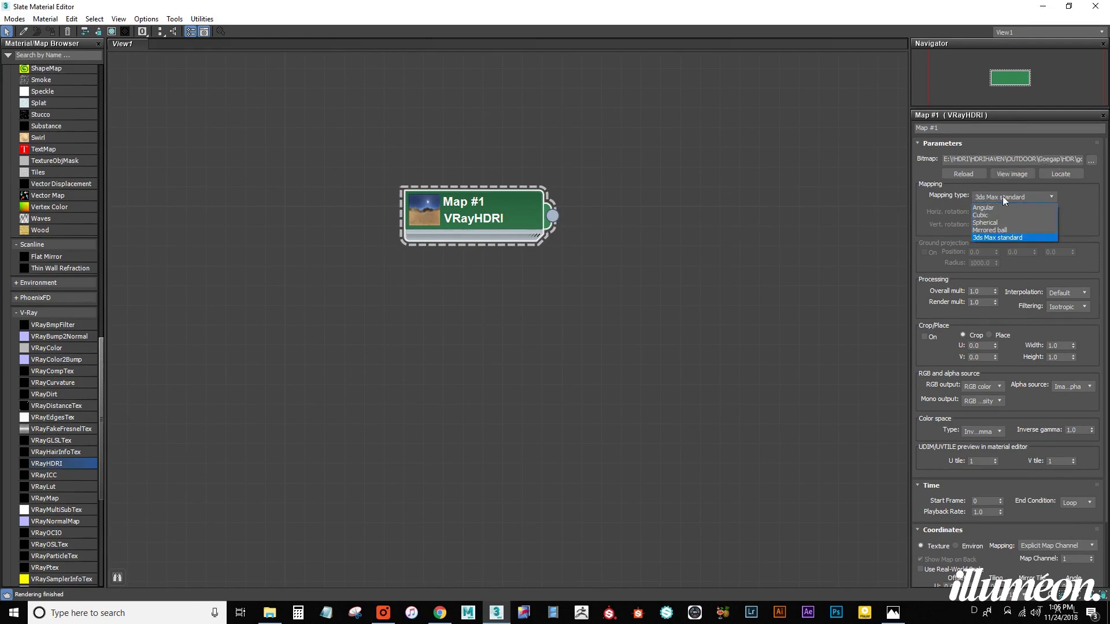
left_click(1000, 223)
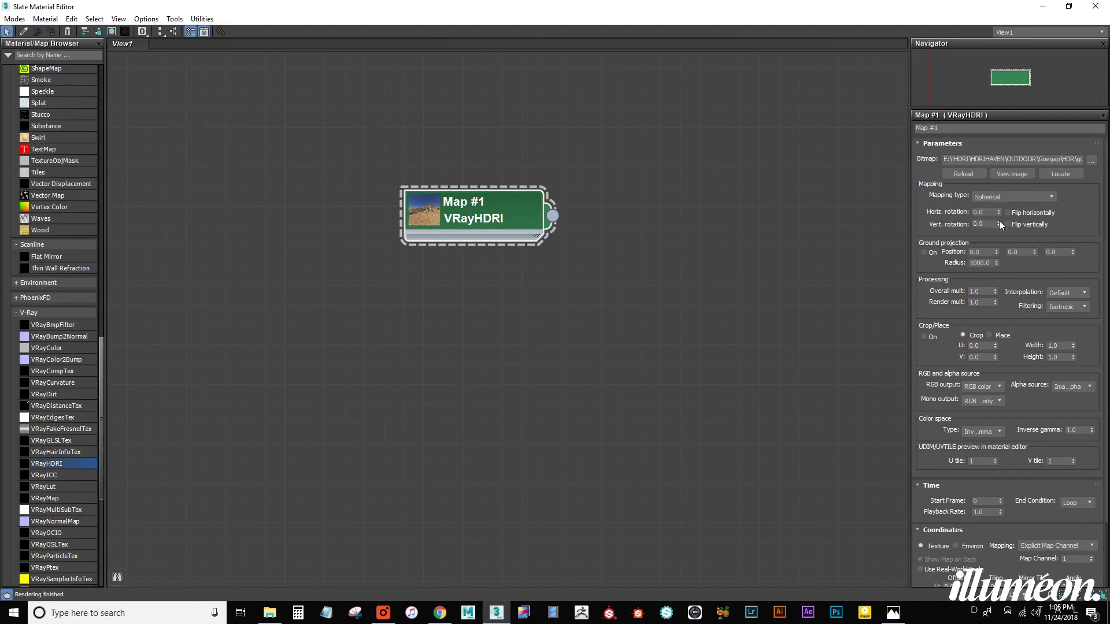
Wire Map #1 VRayHDRI into the dome light's Texture slot as an instance
left_click_drag(673, 13, 360, 111)
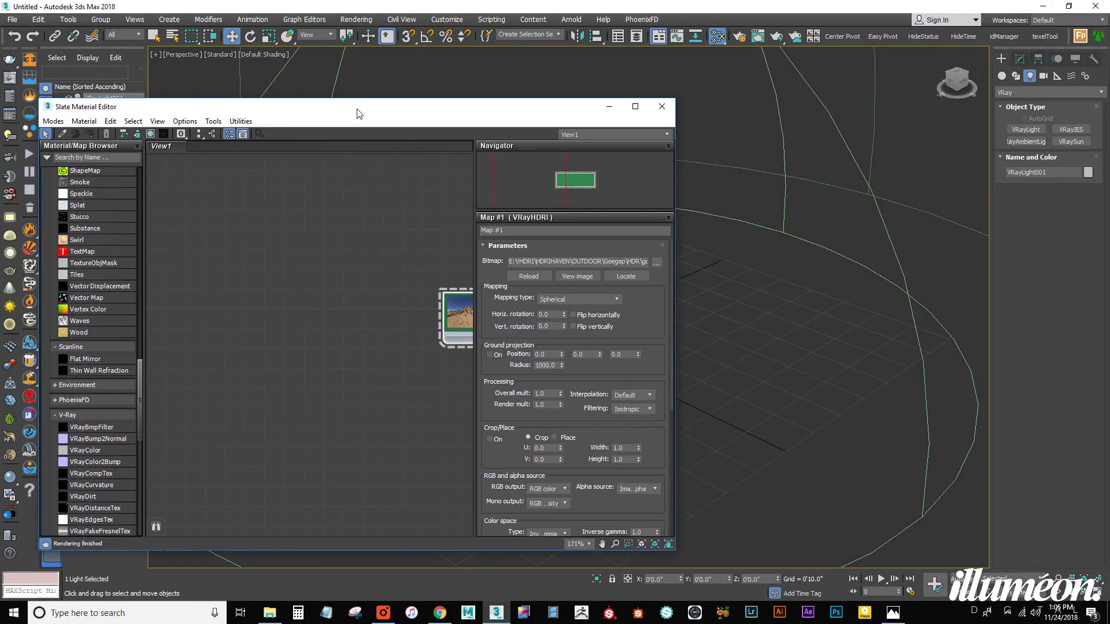
middle_click_drag(389, 307, 173, 307)
middle_click_drag(722, 308, 914, 302)
left_click(1020, 59)
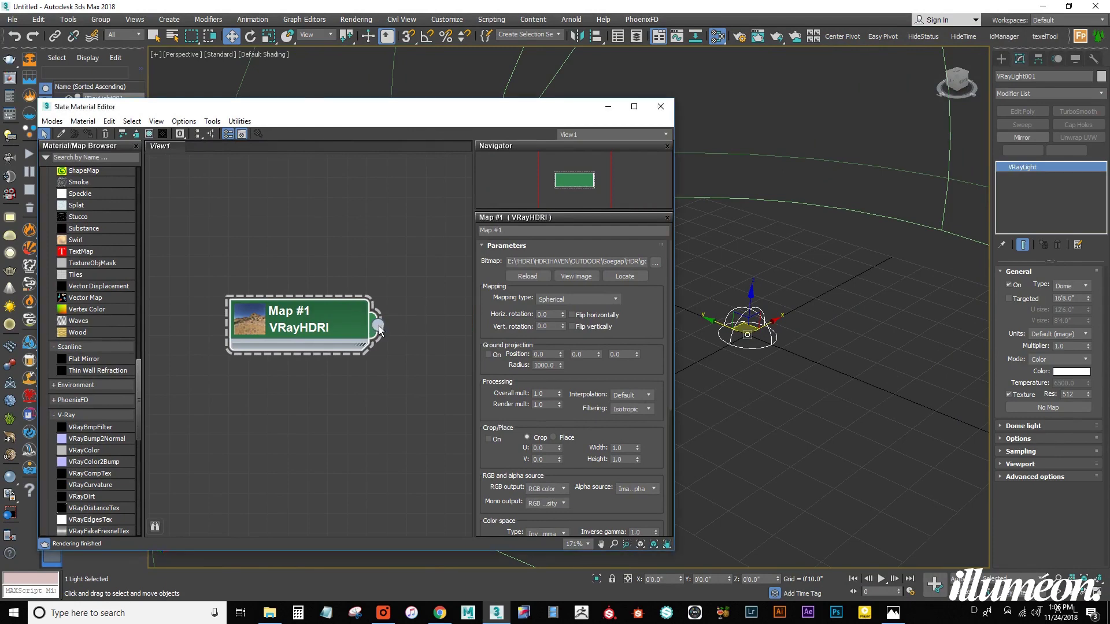
left_click_drag(378, 325, 1042, 419)
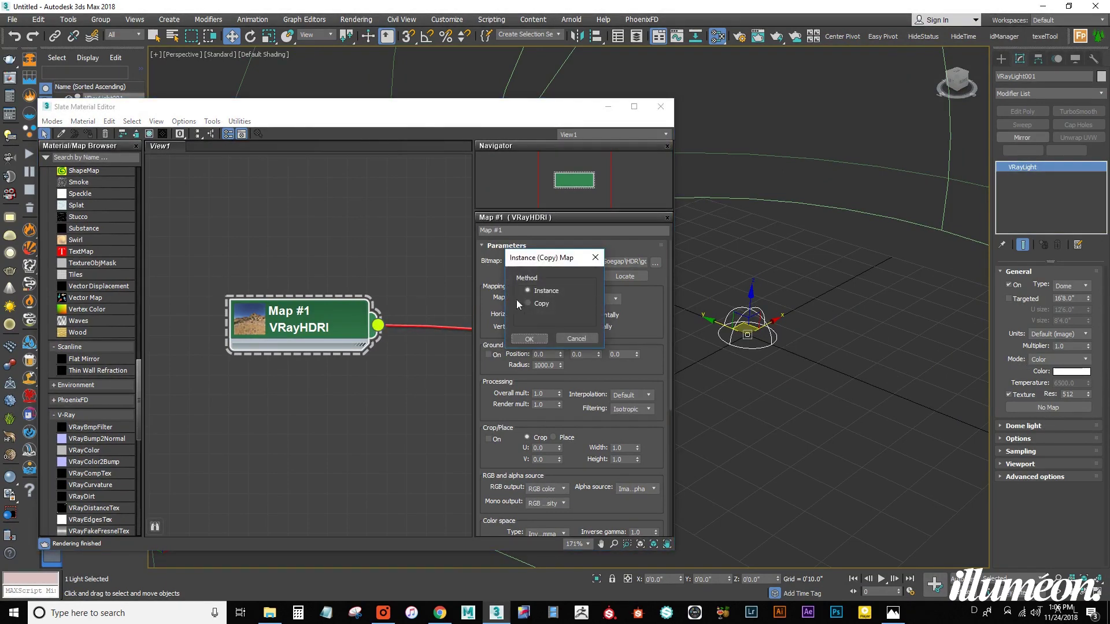
left_click(531, 343)
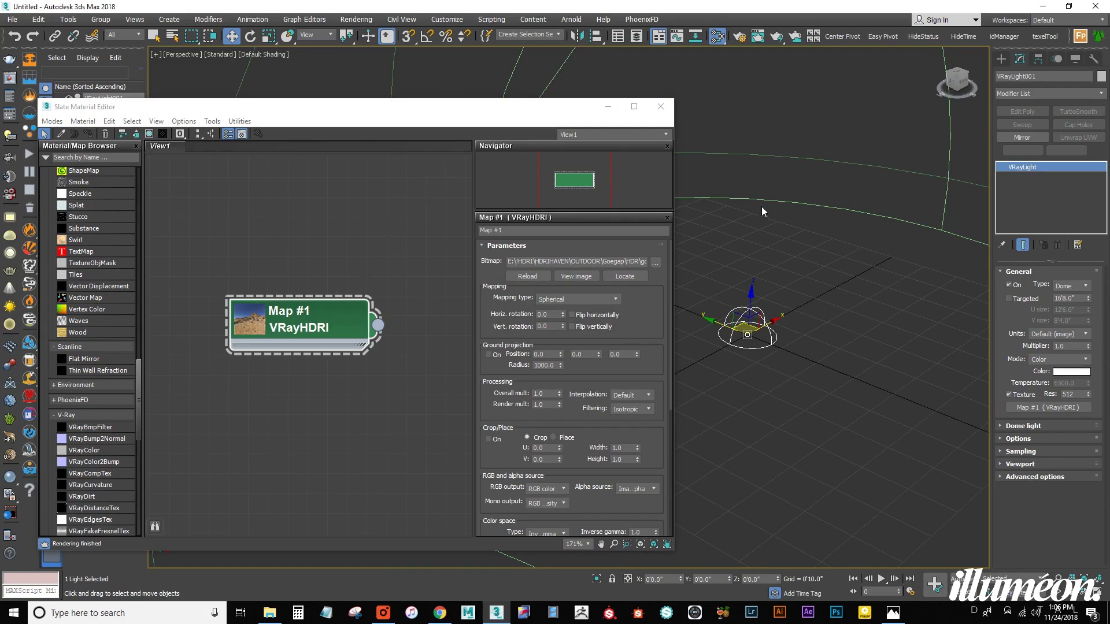
Wire Map #1 VRayHDRI onto the Environment Map button as an instance
left_click(791, 261)
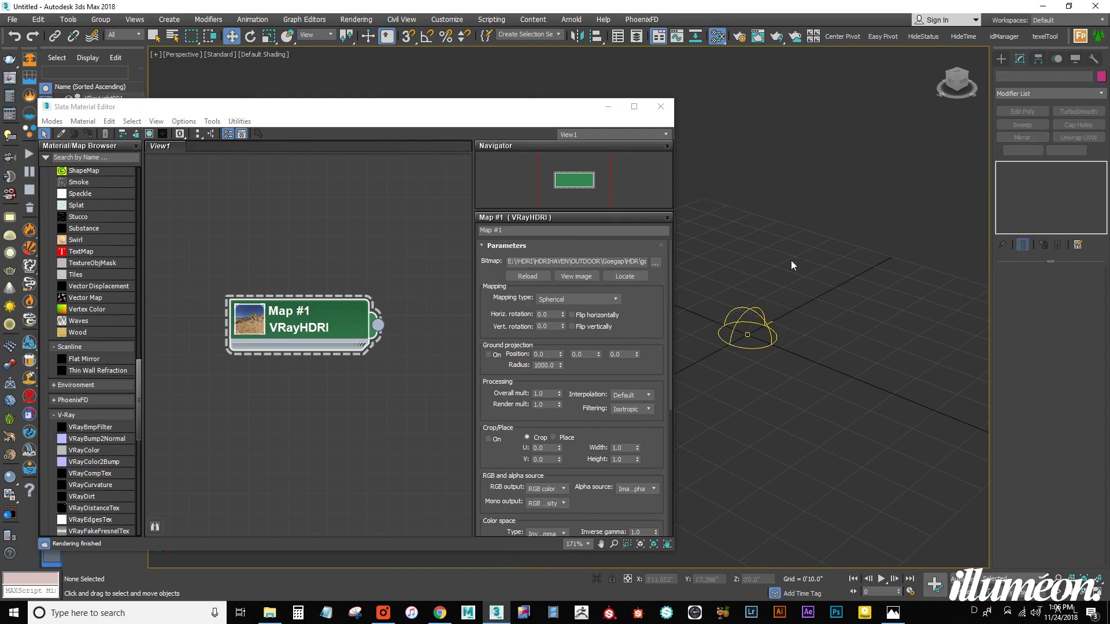
key("8")
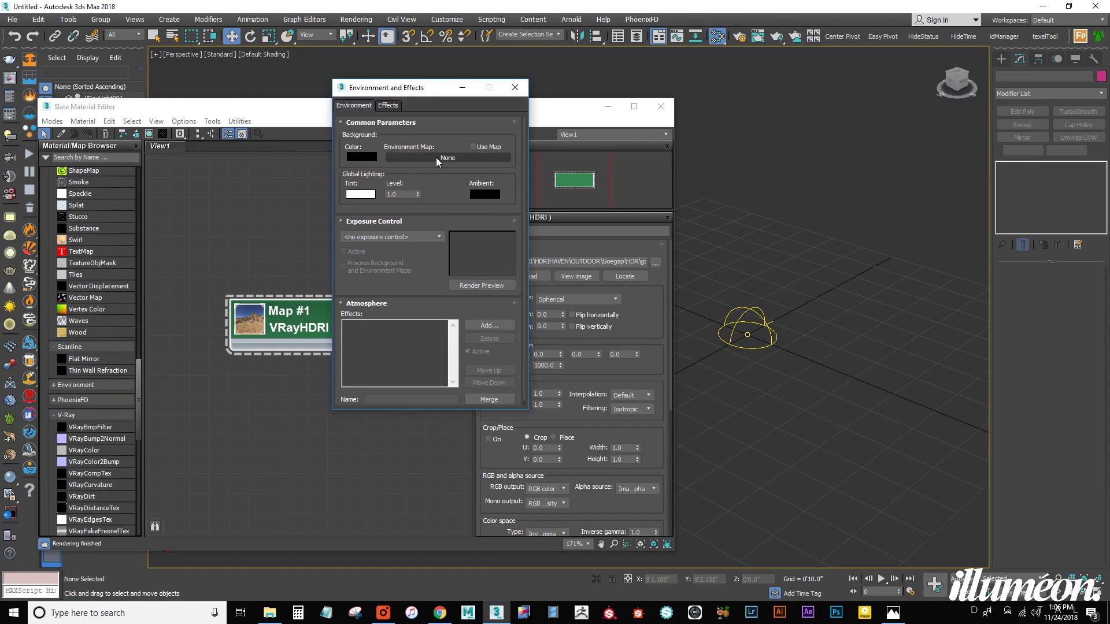
left_click(280, 311)
left_click_drag(280, 311, 179, 311)
left_click_drag(407, 111, 452, 264)
left_click_drag(279, 476, 447, 158)
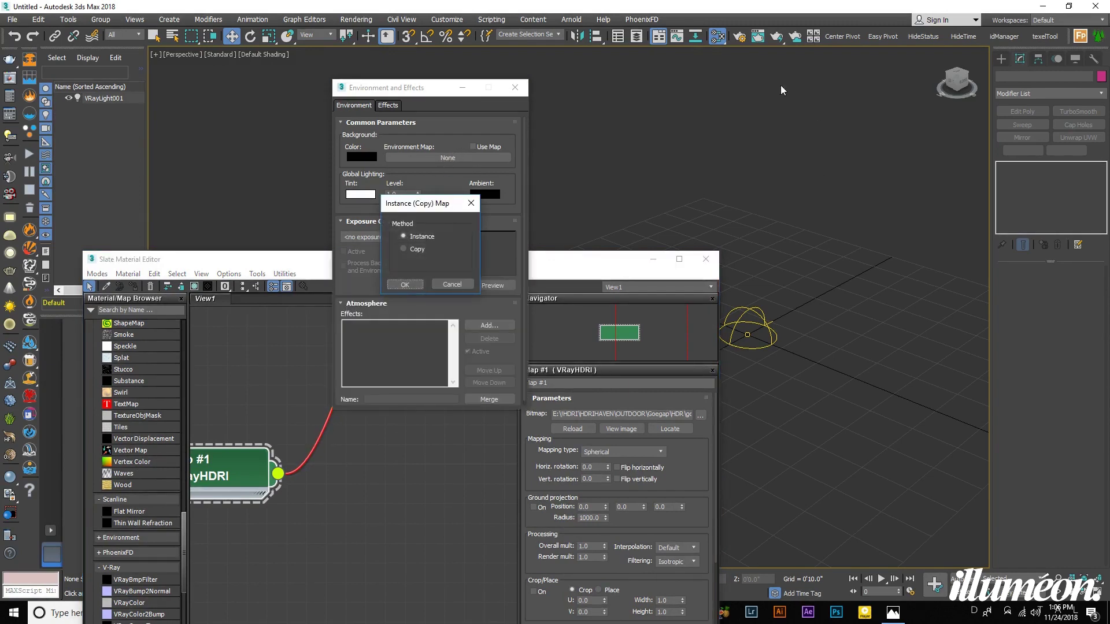
left_click(412, 286)
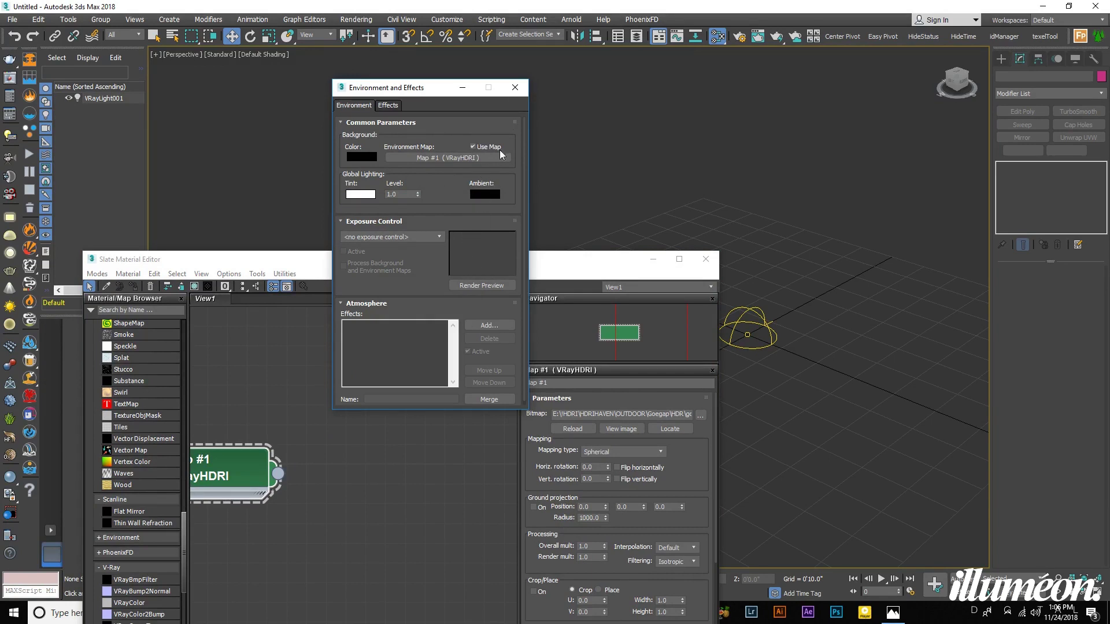
left_click(515, 88)
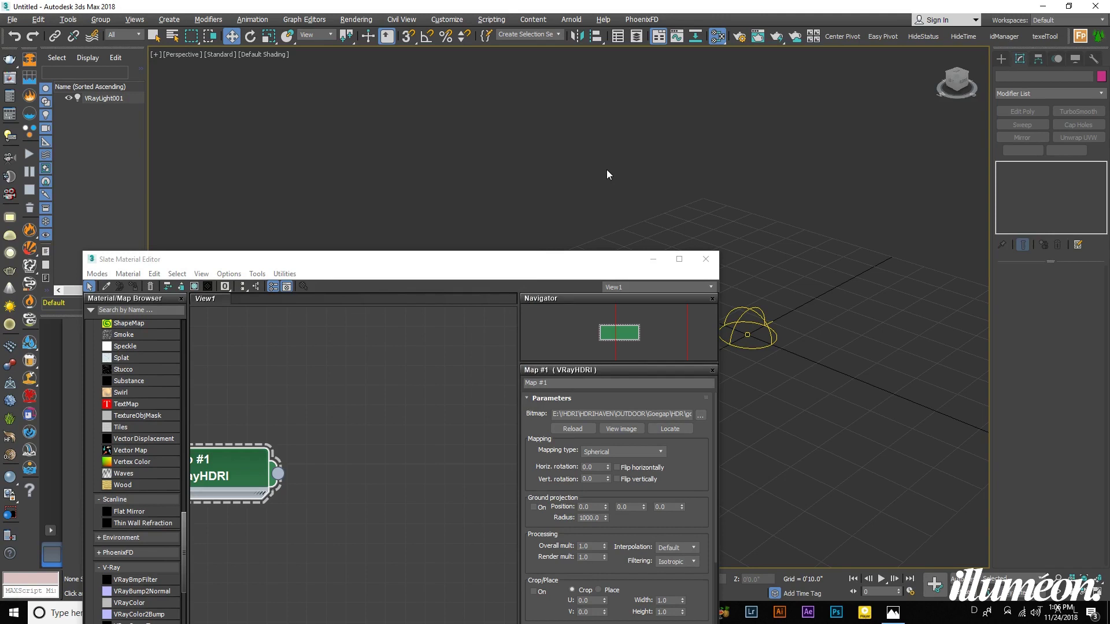
Set the Perspective viewport background to Use Environment Background
key("alt+b")
left_click_drag(514, 157, 509, 108)
left_click(415, 189)
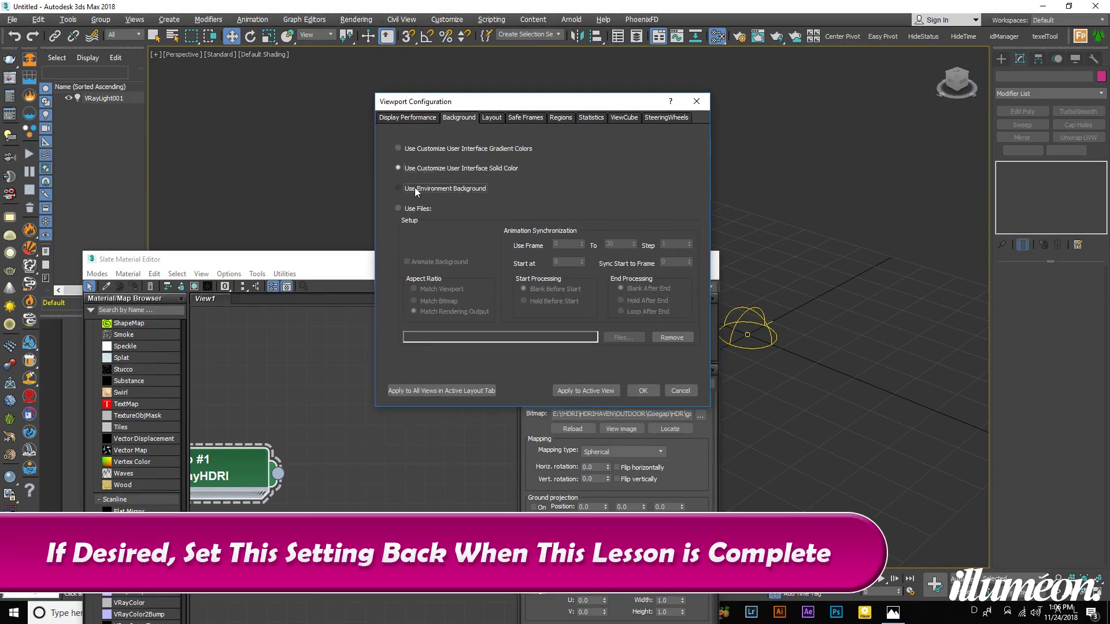
left_click(648, 391)
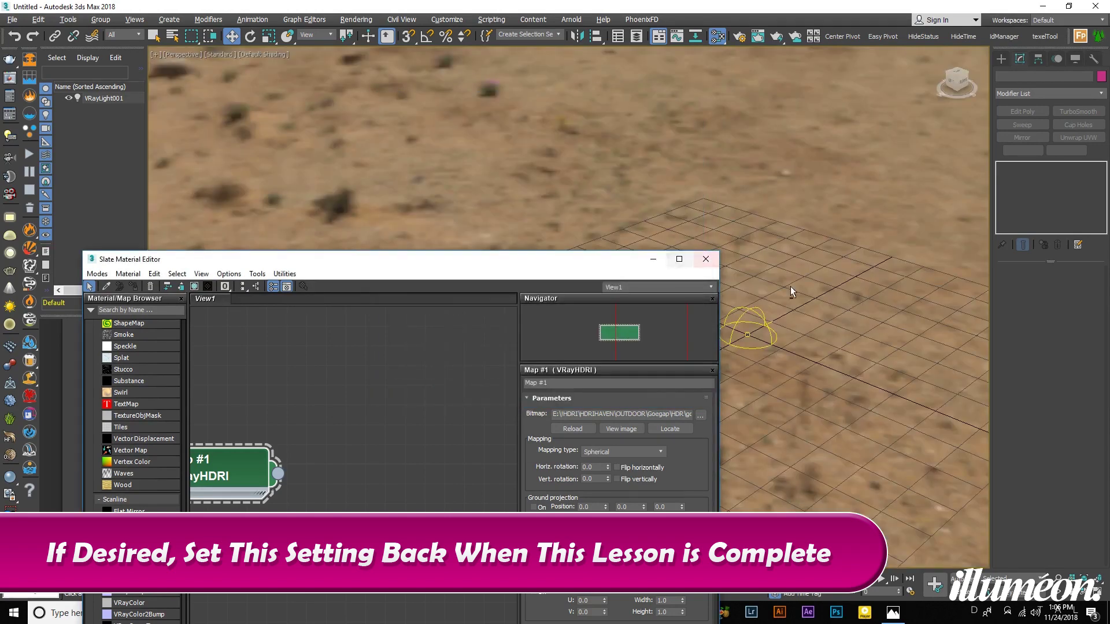
Move the material editor off-screen and orbit to see the sky, sun and horizon
middle_click_drag(790, 287, 917, 307, "alt")
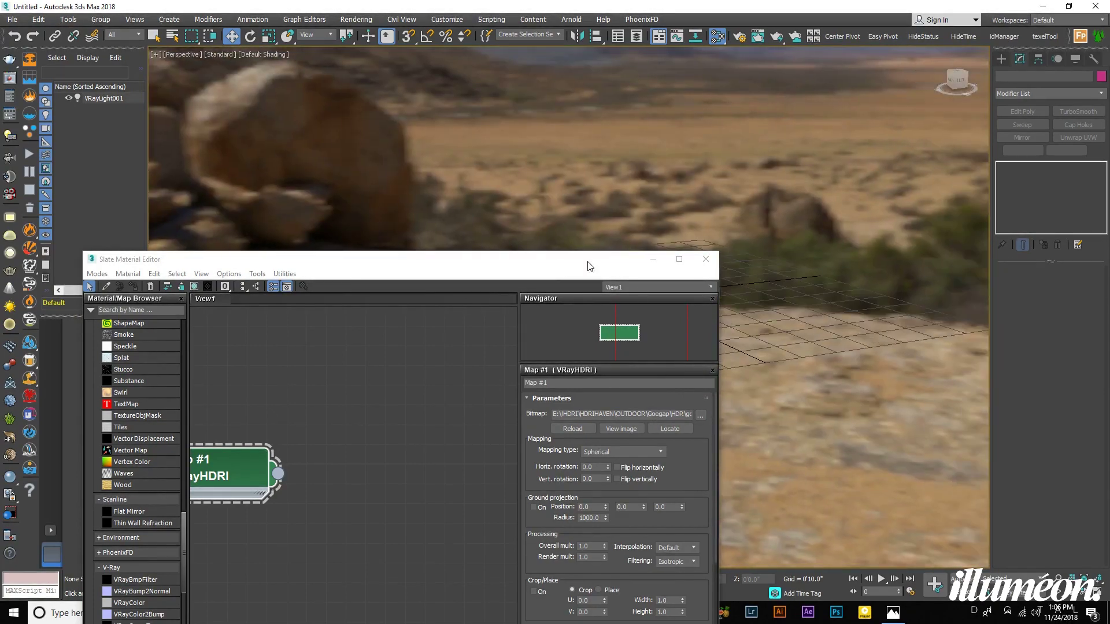
left_click_drag(588, 266, 1109, 173)
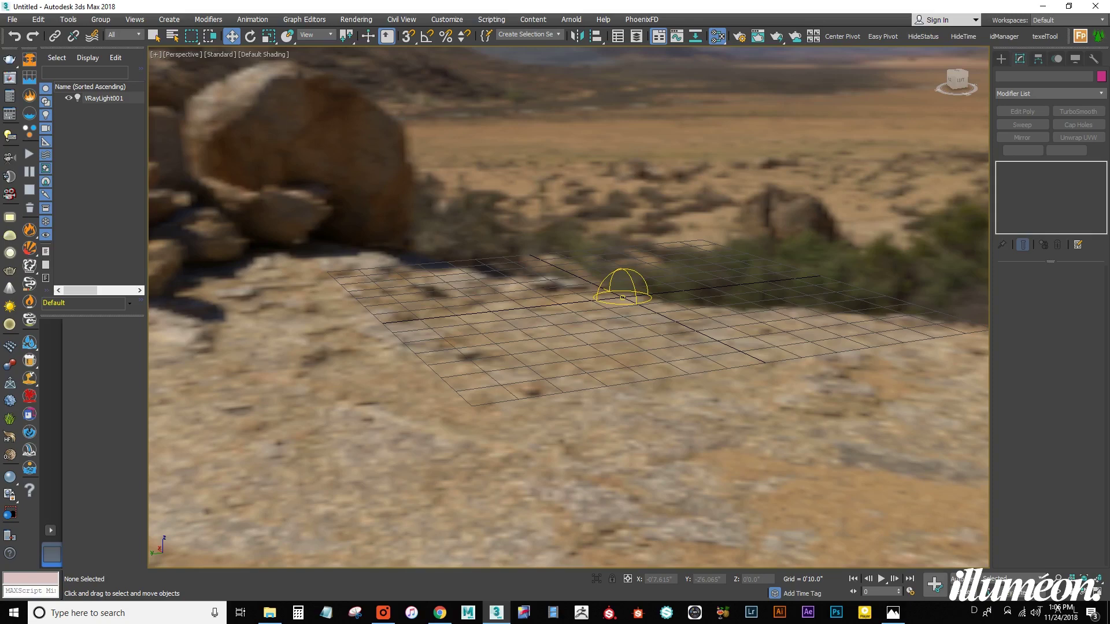
middle_click_drag(650, 255, 734, 388, "alt")
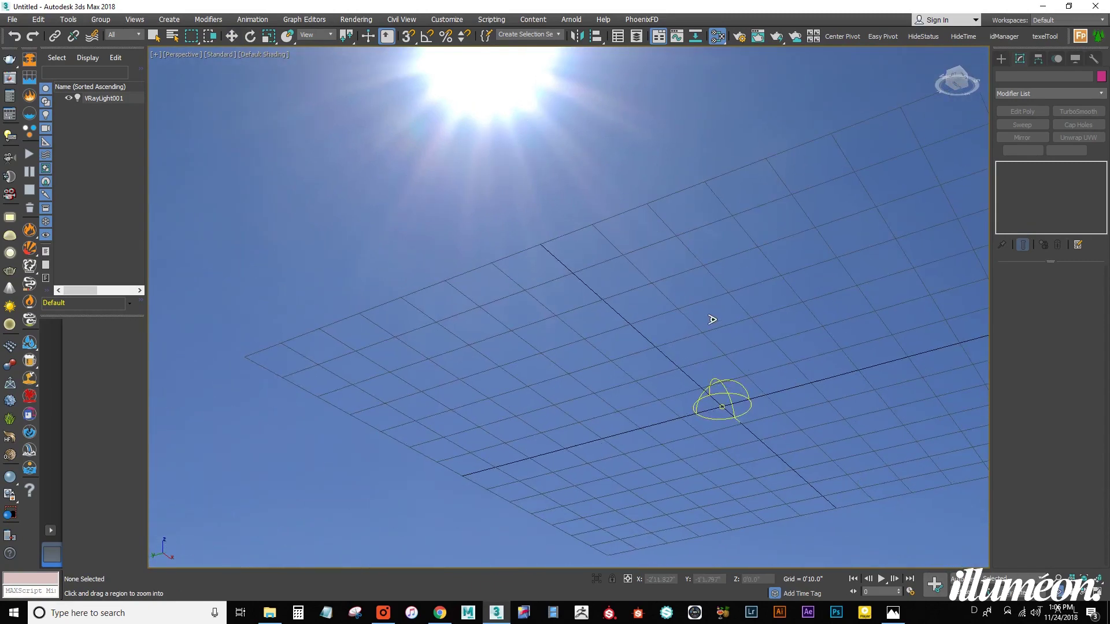
middle_click_drag(711, 317, 663, 427, "alt")
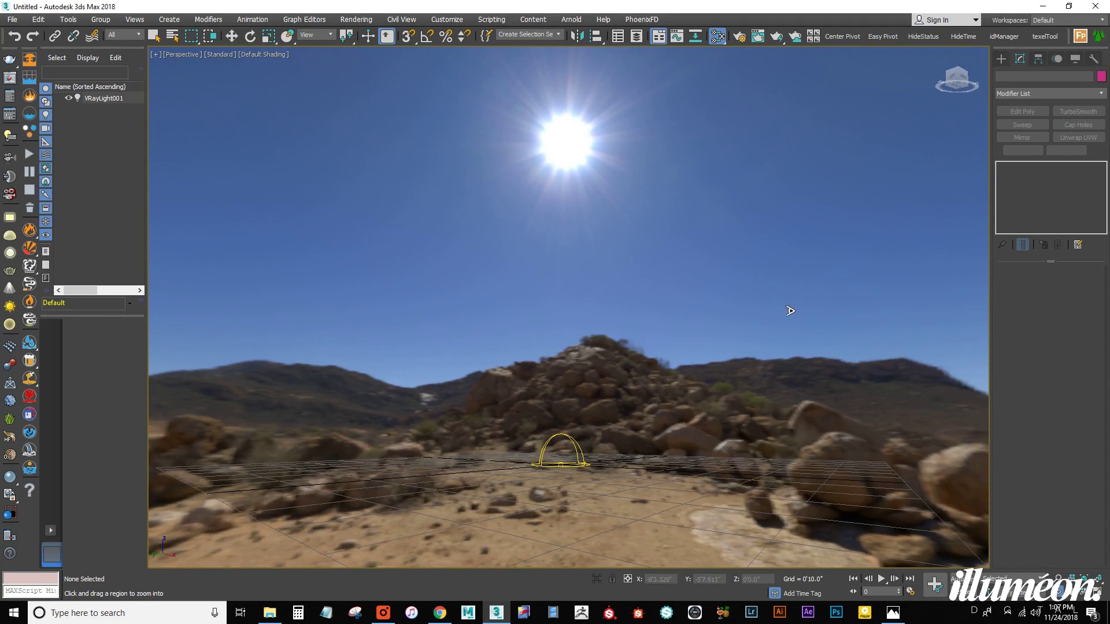
Lower the VRayHDRI Overall mult to 0.1 and move the editor out of the viewport
key("m")
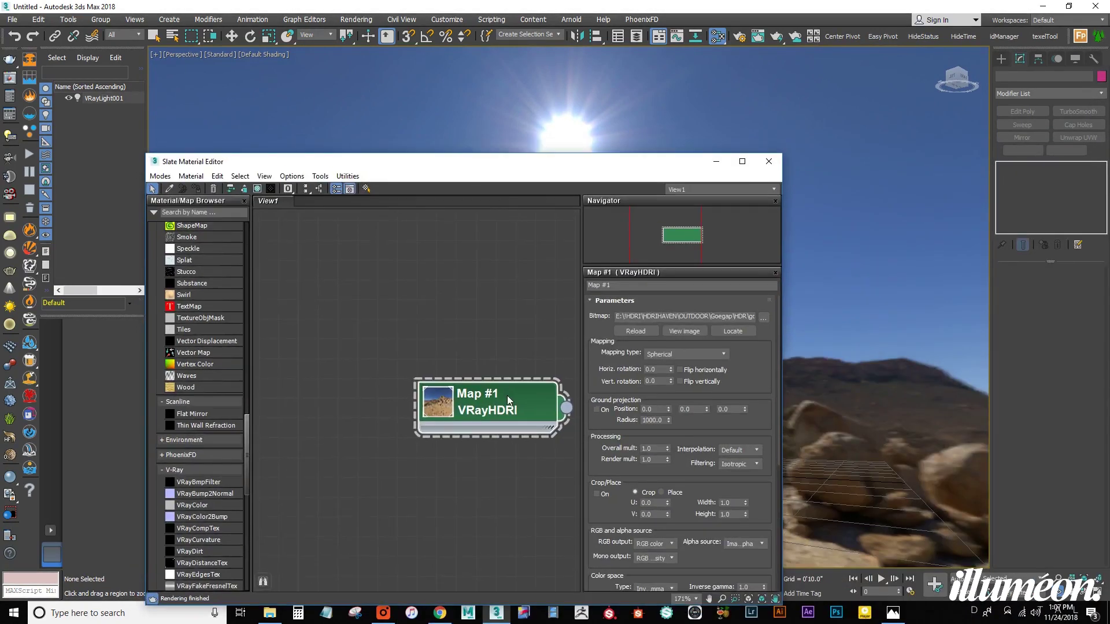
left_click_drag(570, 165, 530, 246)
left_click_drag(466, 481, 364, 476)
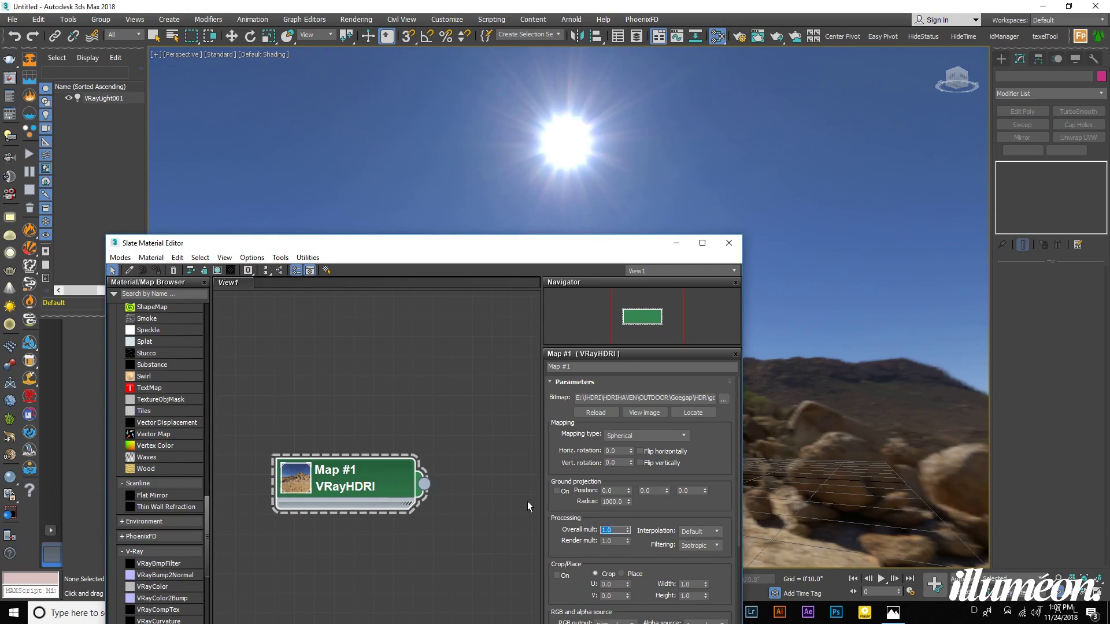
type(".")
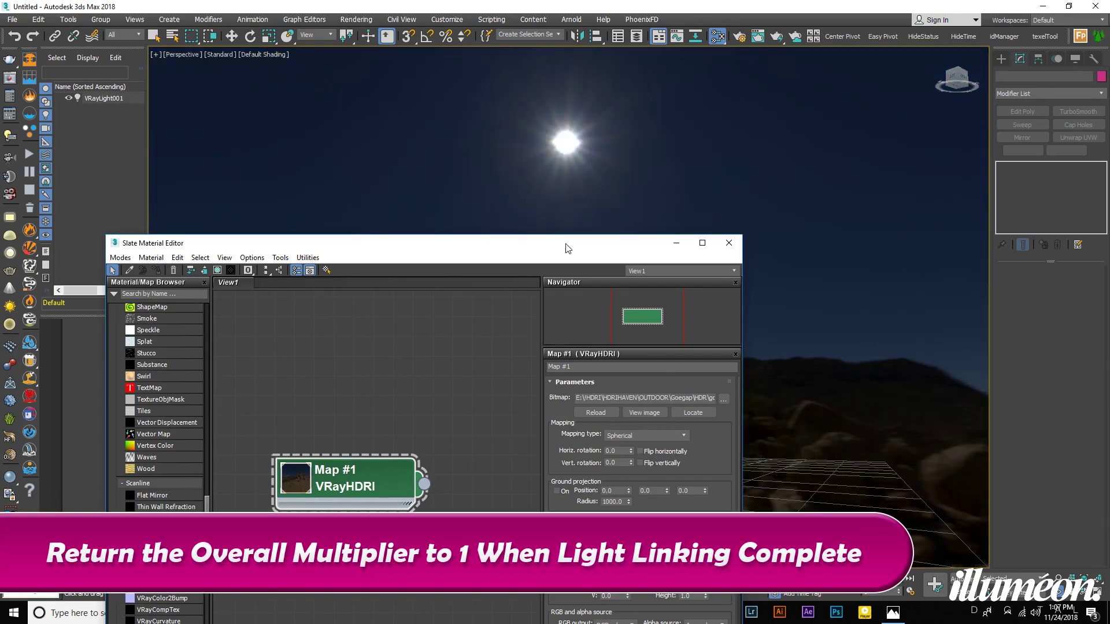
left_click_drag(566, 248, 724, 450)
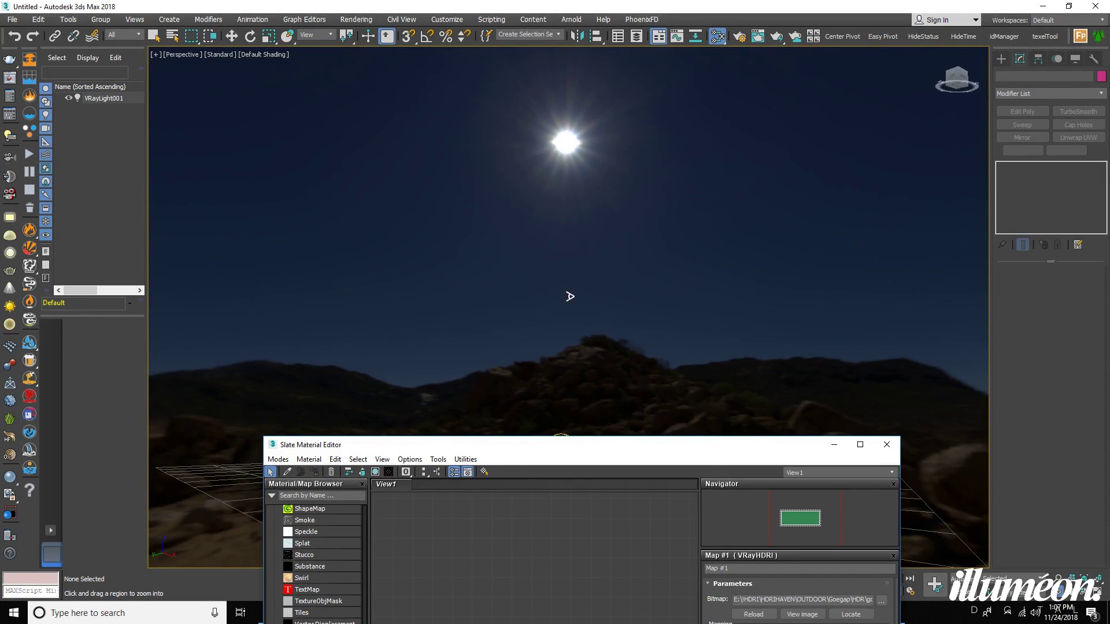
Open Environment and Effects with key 8 and drag it left, clear of the sun
key("8")
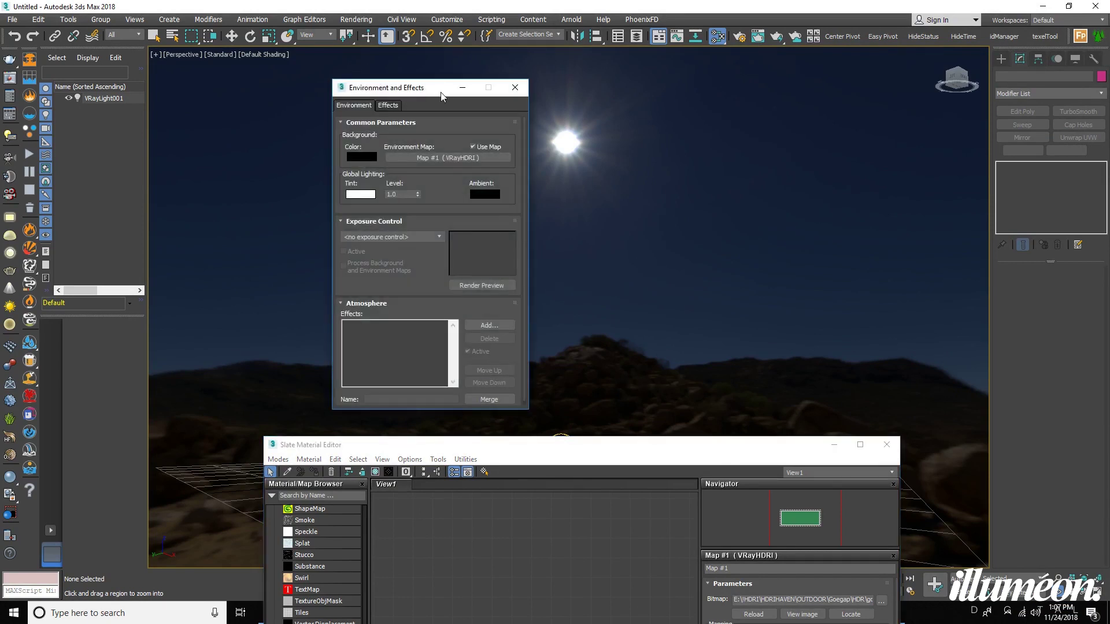
left_click_drag(441, 96, 277, 96)
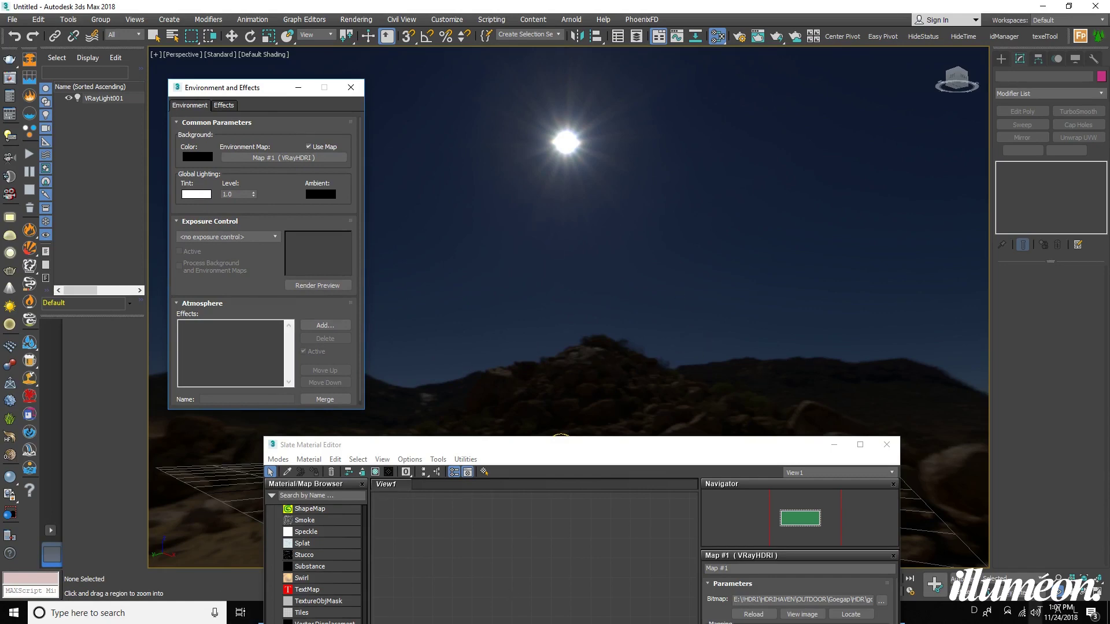
key("alt+Tab")
View goegap_4k.jpg in Photos, locate the sun, then close Photos and minimize Explorer
double_click(564, 171)
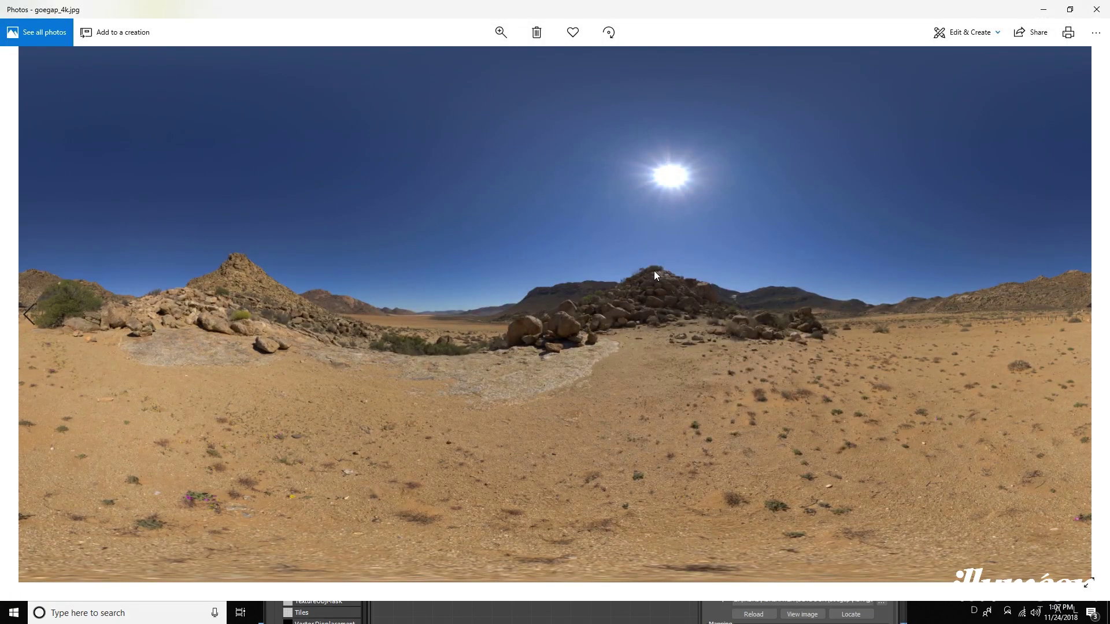
scroll(654, 271, "up", 3)
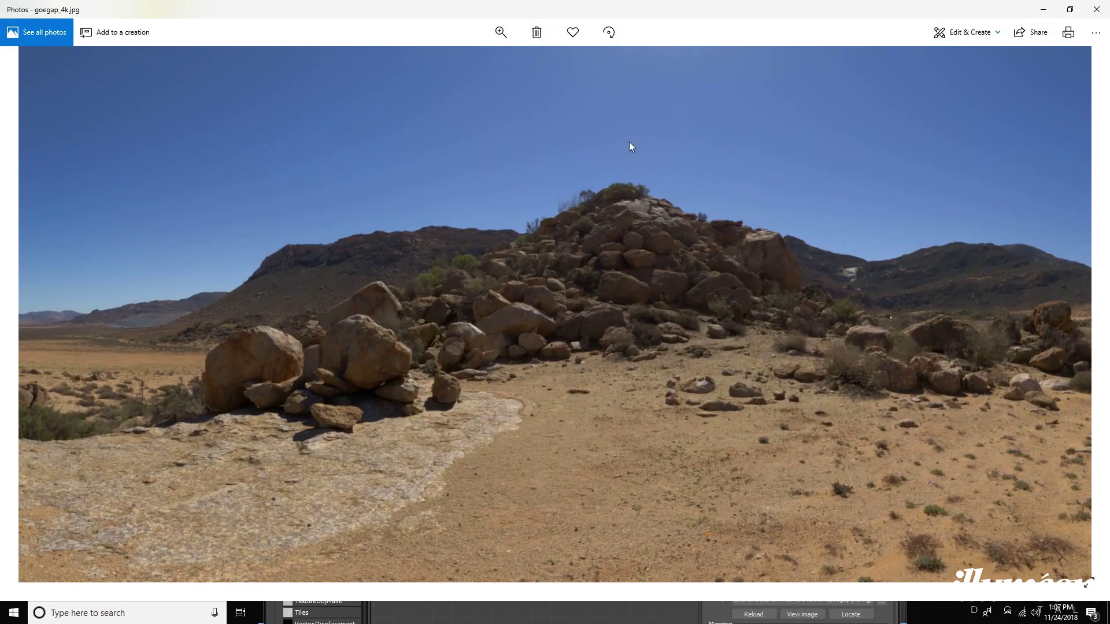
left_click_drag(629, 141, 612, 331)
scroll(625, 189, "down", 3)
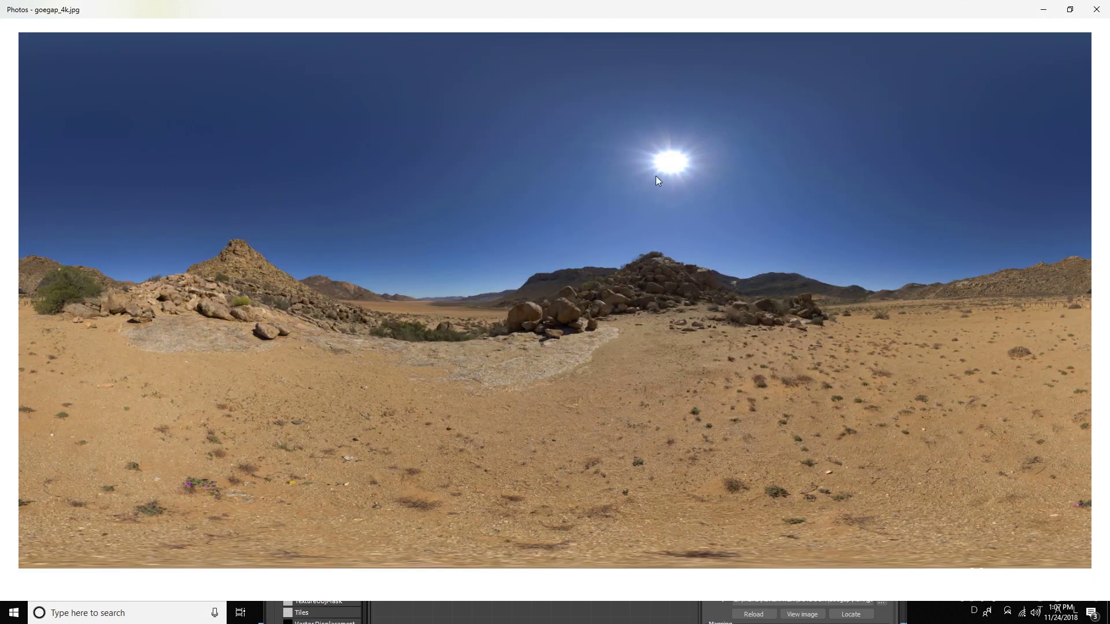
left_click(1096, 10)
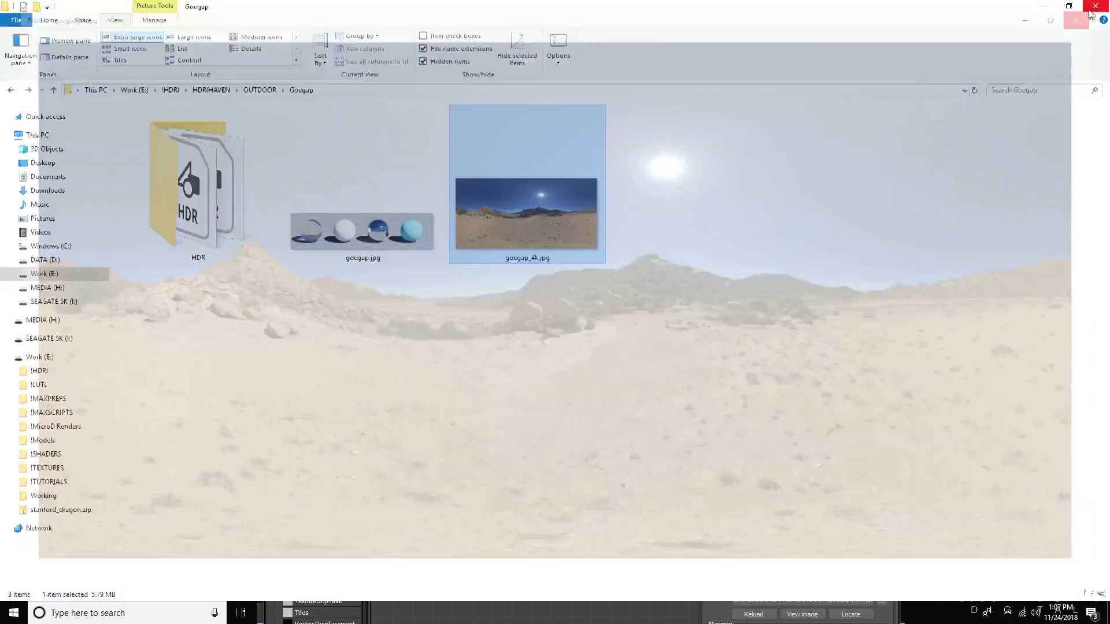
left_click(1044, 7)
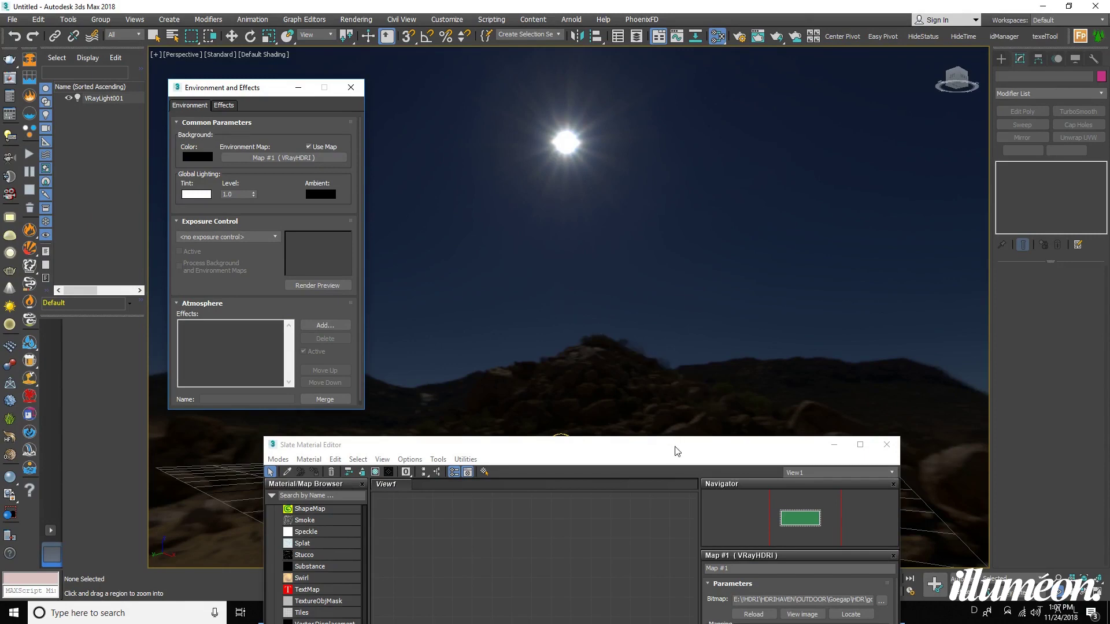
Move the Slate Material Editor out of the viewport, orbit Perspective, and close Environment and Effects
left_click_drag(678, 451, 747, 479)
middle_click_drag(731, 382, 565, 367, "alt")
left_click_drag(623, 478, 1109, 87)
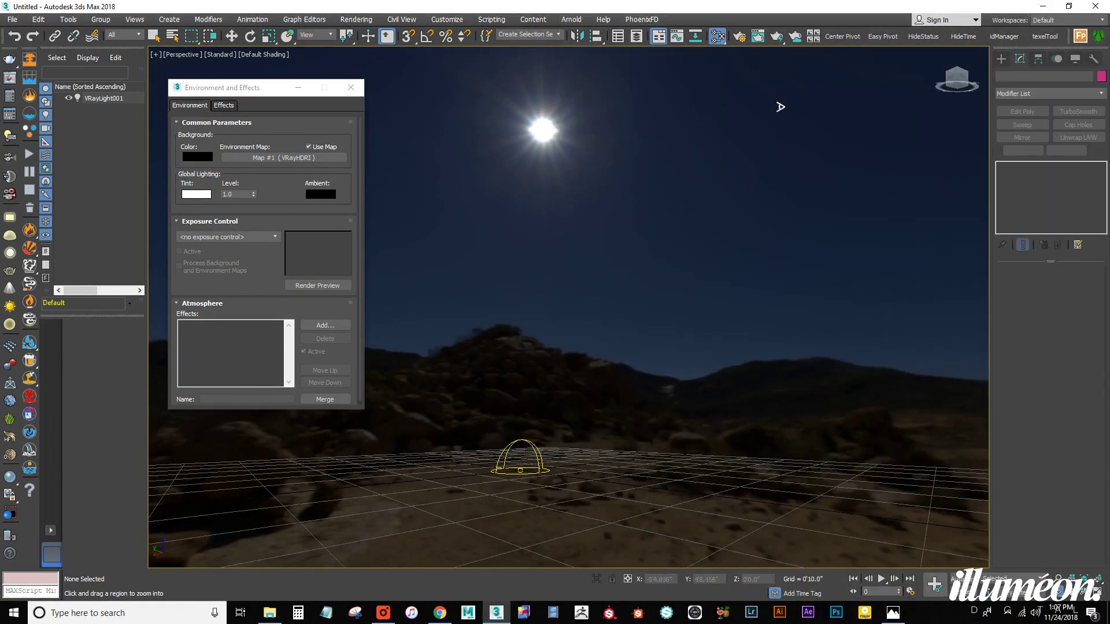
left_click(351, 87)
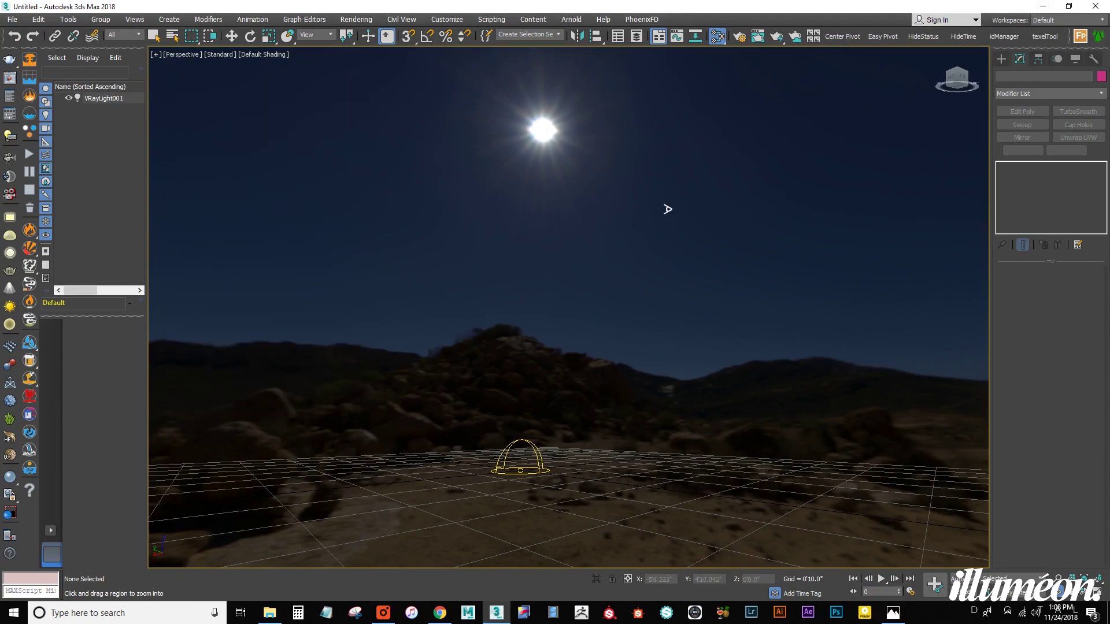
Switch to four viewports and draw a Standard Target Direct light in Top, aimed at the dome light
key("alt+w")
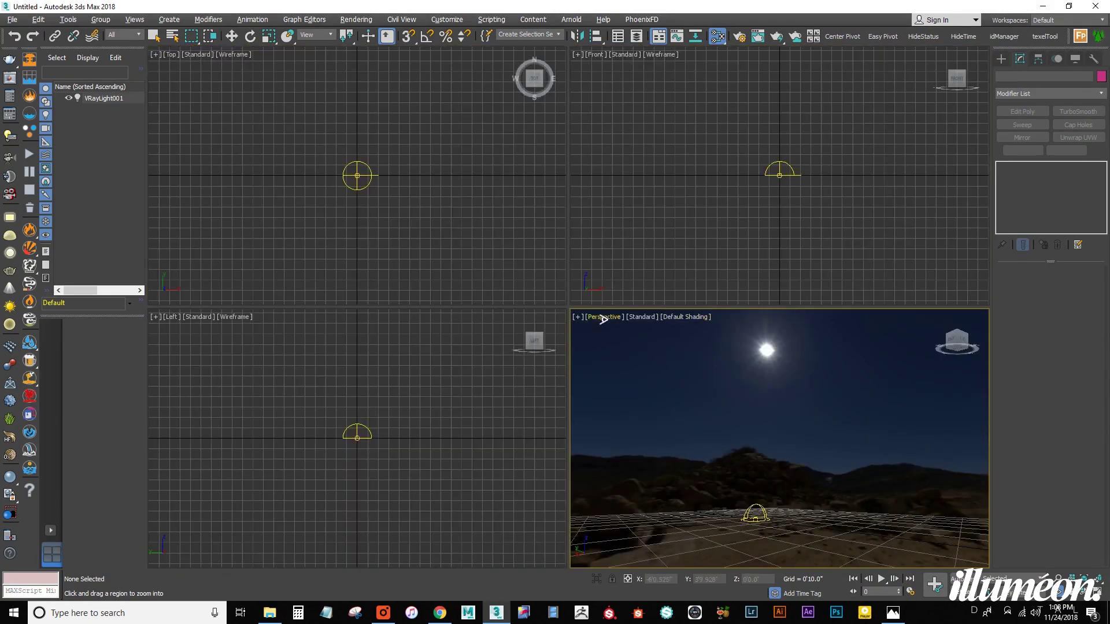
middle_click_drag(418, 215, 449, 208)
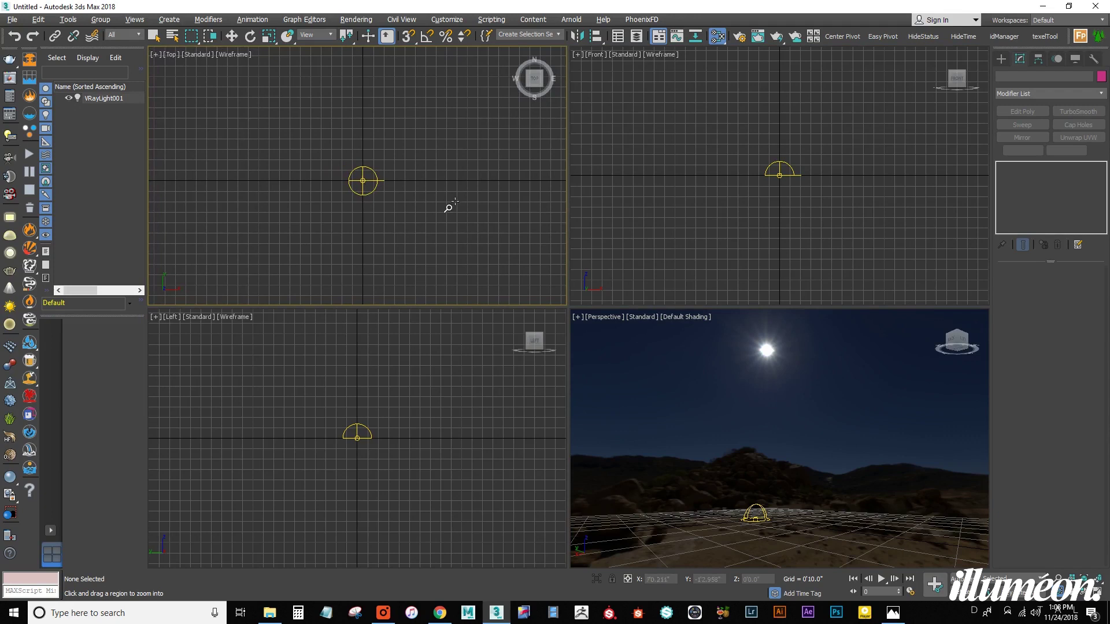
left_click(1002, 59)
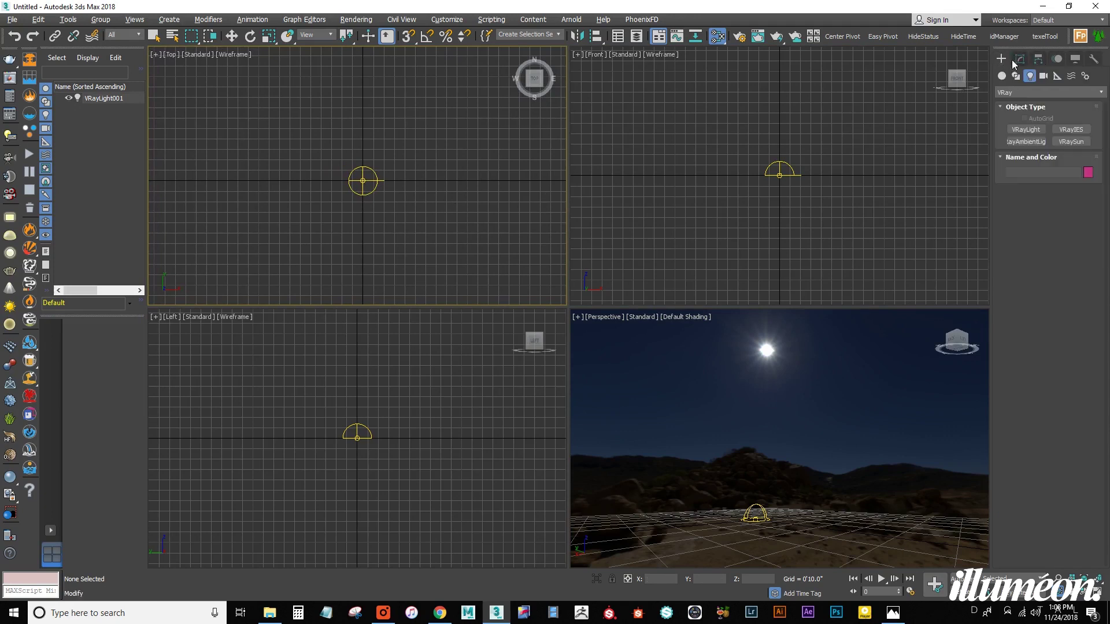
left_click(1020, 92)
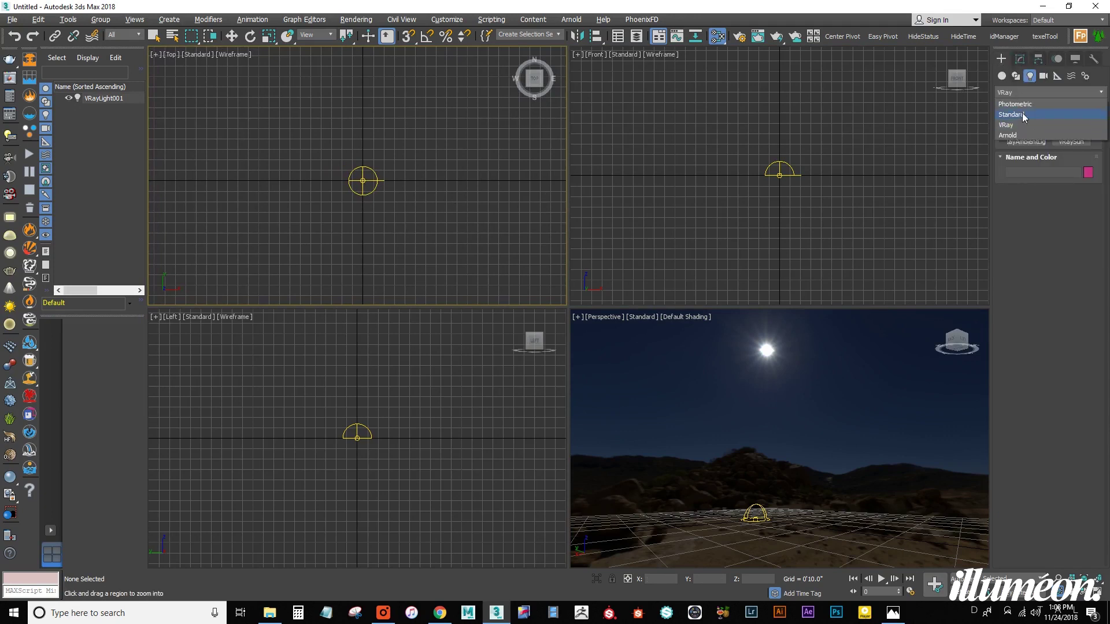
left_click(1018, 116)
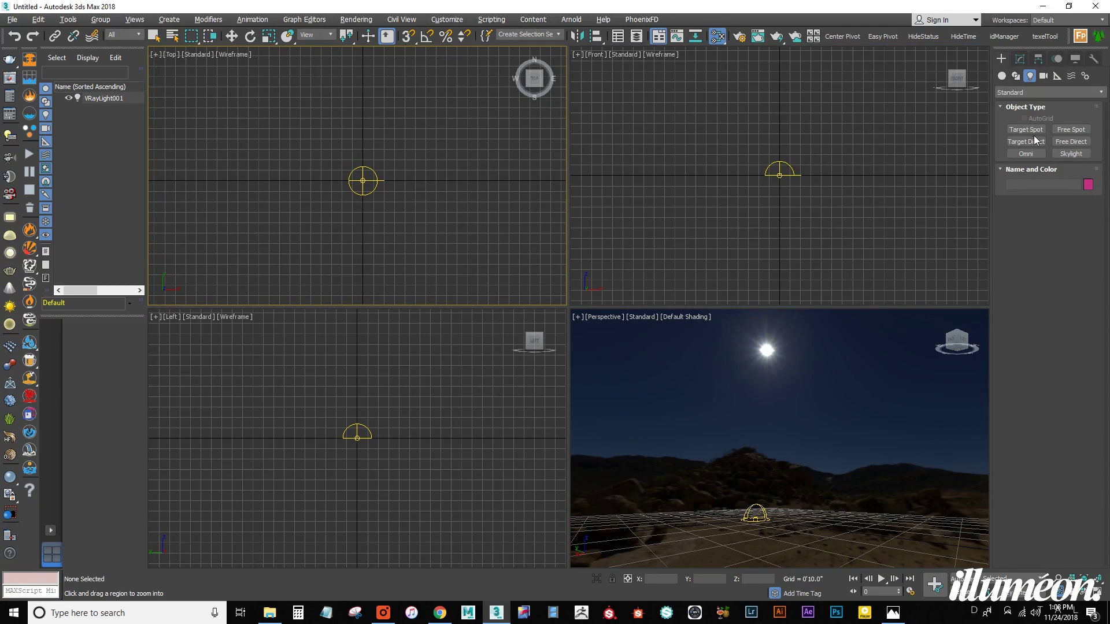
left_click(1026, 142)
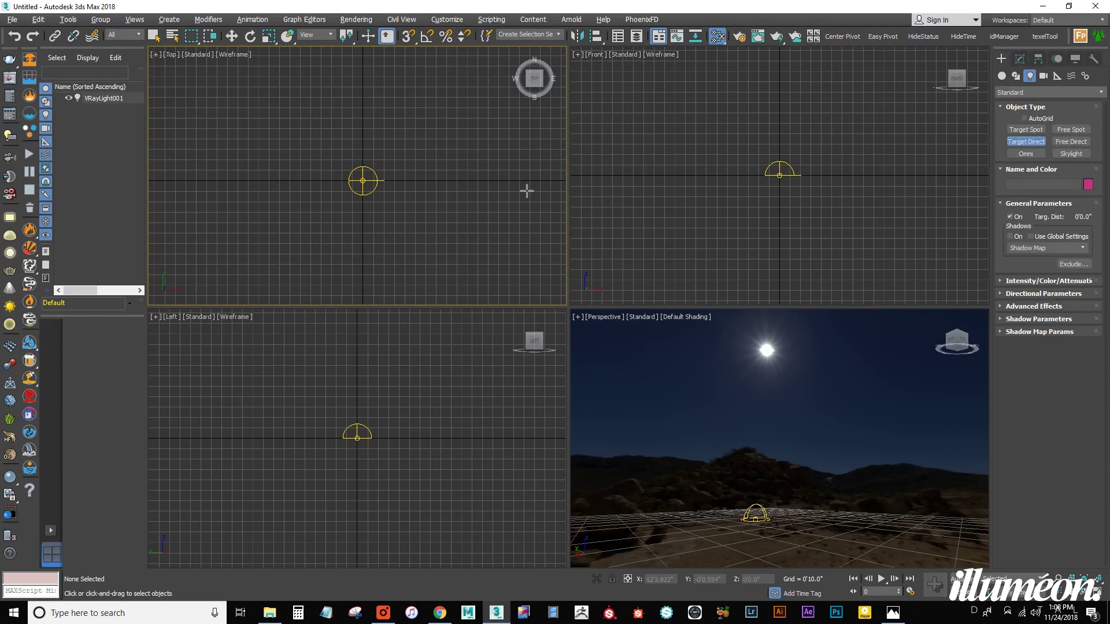
left_click_drag(510, 181, 370, 168)
Lower Direct001's Far Attenuation End to 12'0"
key("w")
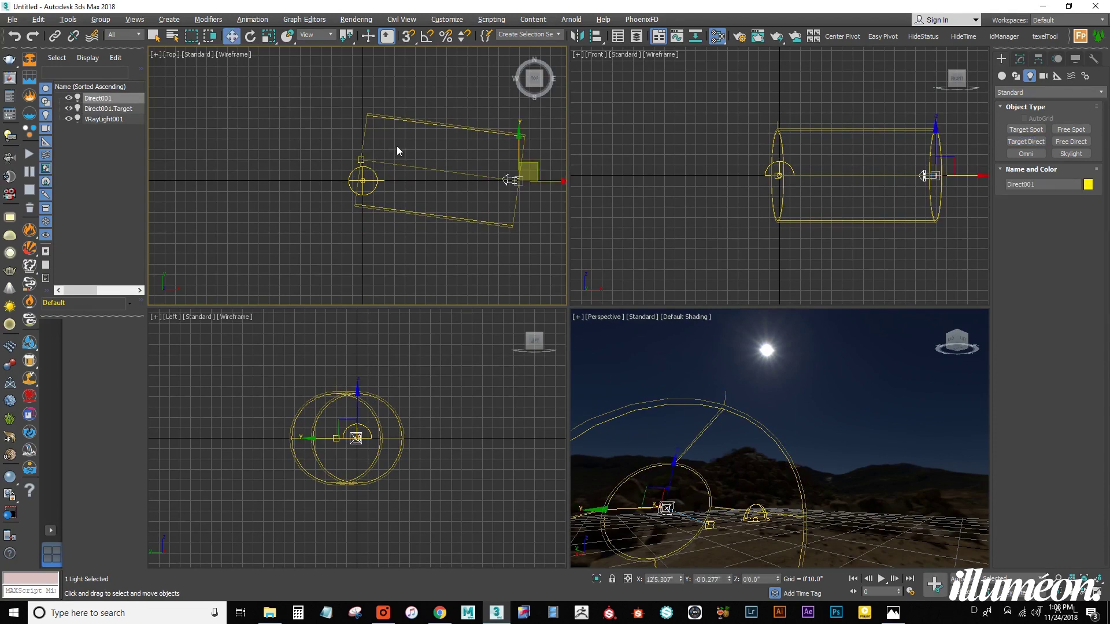
left_click(1020, 58)
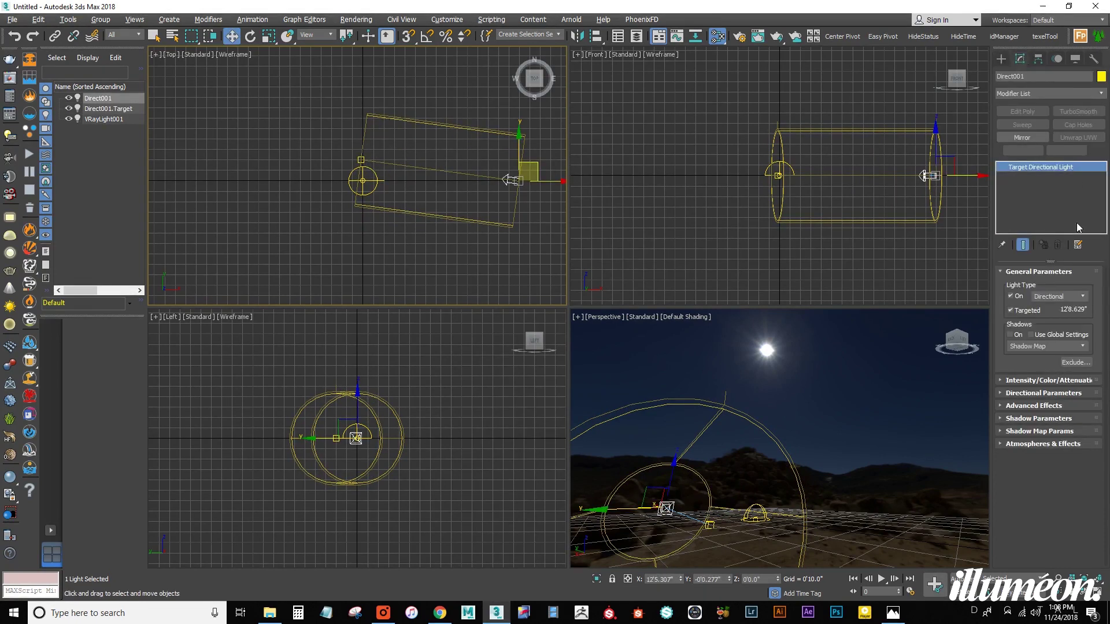
left_click(1047, 381)
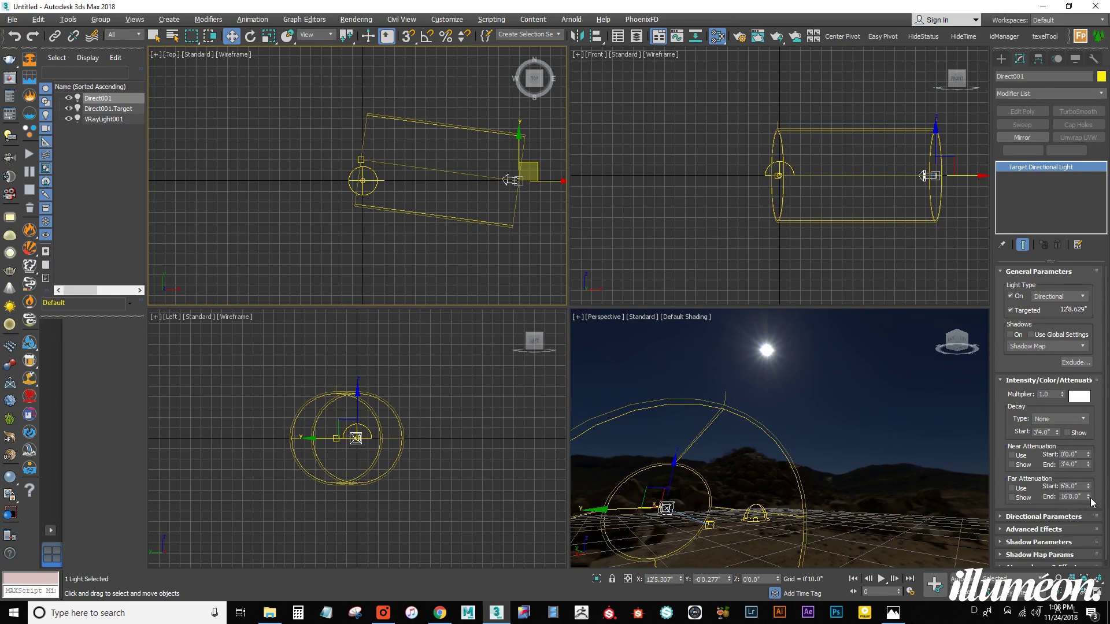
mouse_move(1089, 498)
left_mouse_down()
mouse_move(1093, 532)
mouse_move(1091, 480)
left_mouse_up()
left_click(1047, 380)
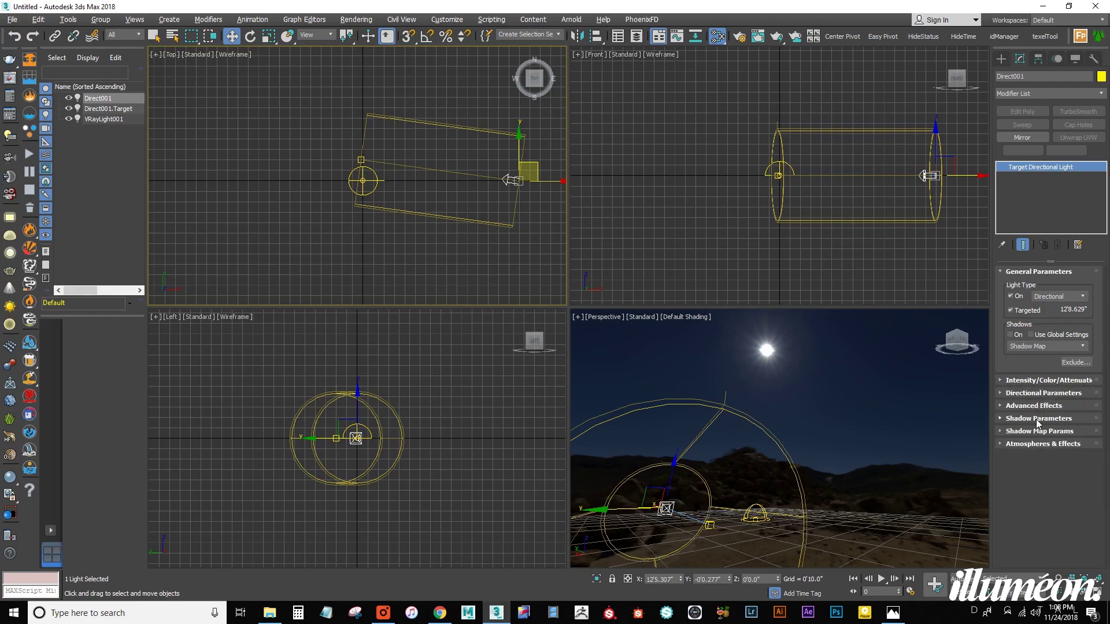
Shrink Direct001's hotspot and falloff to 0'0.5" and pan Top to show light and target
left_click(1038, 419)
left_click(1040, 418)
left_click(1039, 407)
left_click(1040, 407)
left_click(1046, 394)
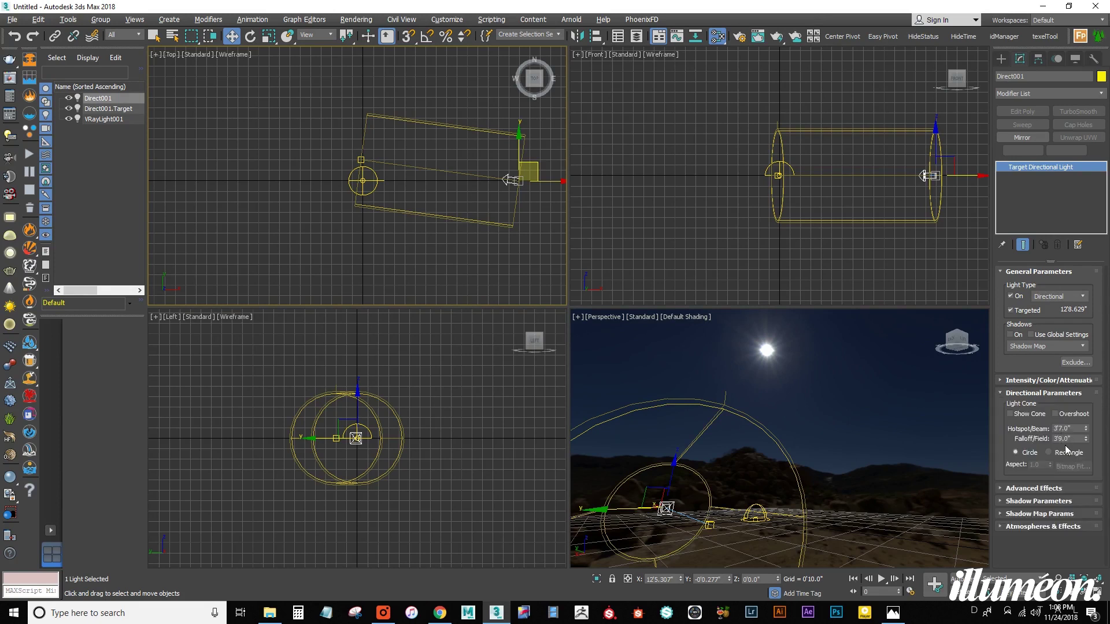
left_click_drag(1086, 440, 1088, 475)
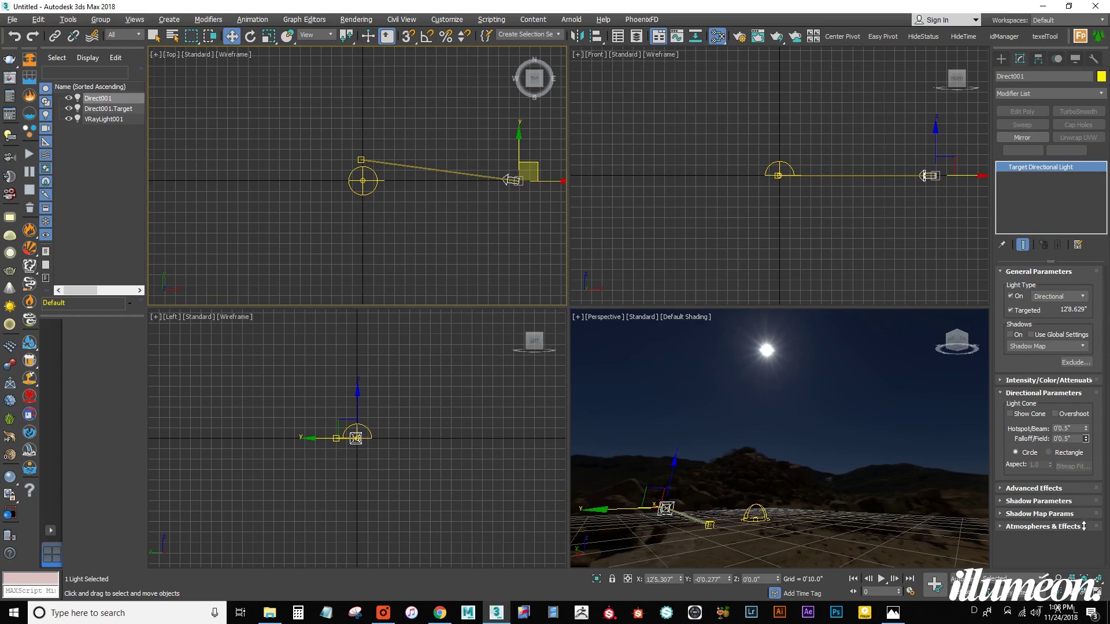
scroll(397, 170, "up", 5)
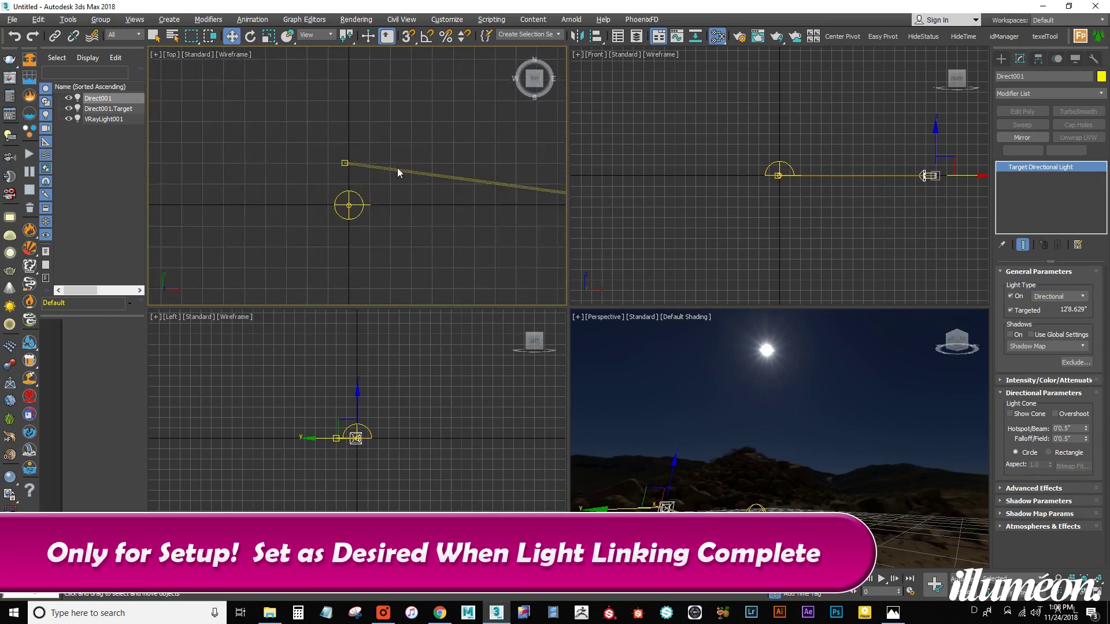
scroll(397, 167, "down", 3)
middle_click_drag(364, 156, 437, 194)
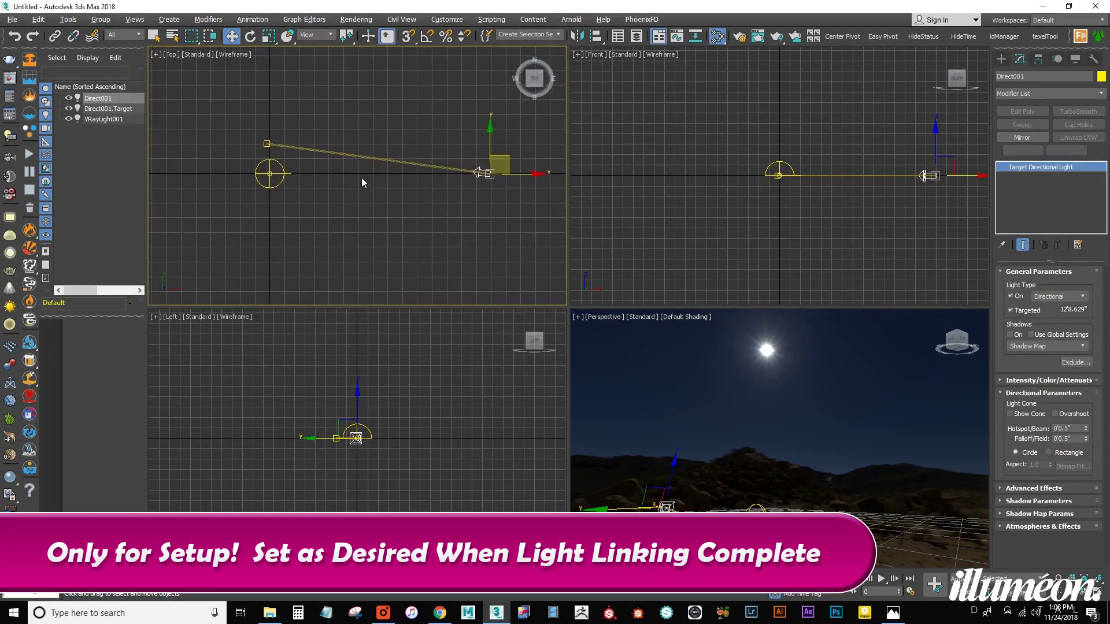
Maximize the Perspective view and select the Direct001 light
left_click(744, 417)
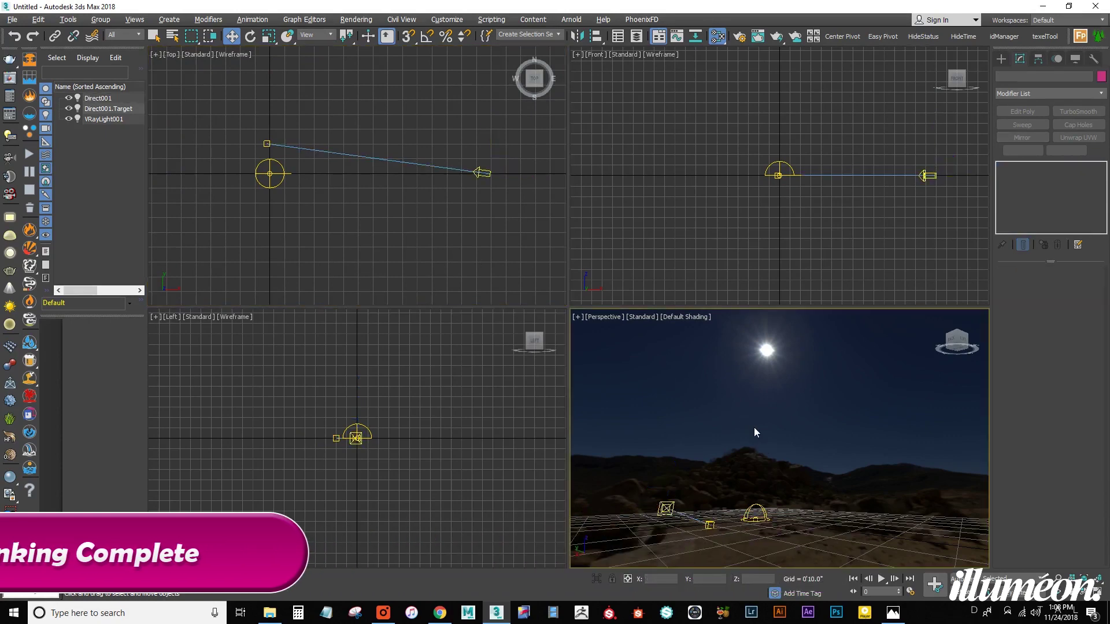
key("alt+w")
middle_click_drag(598, 386, 536, 339)
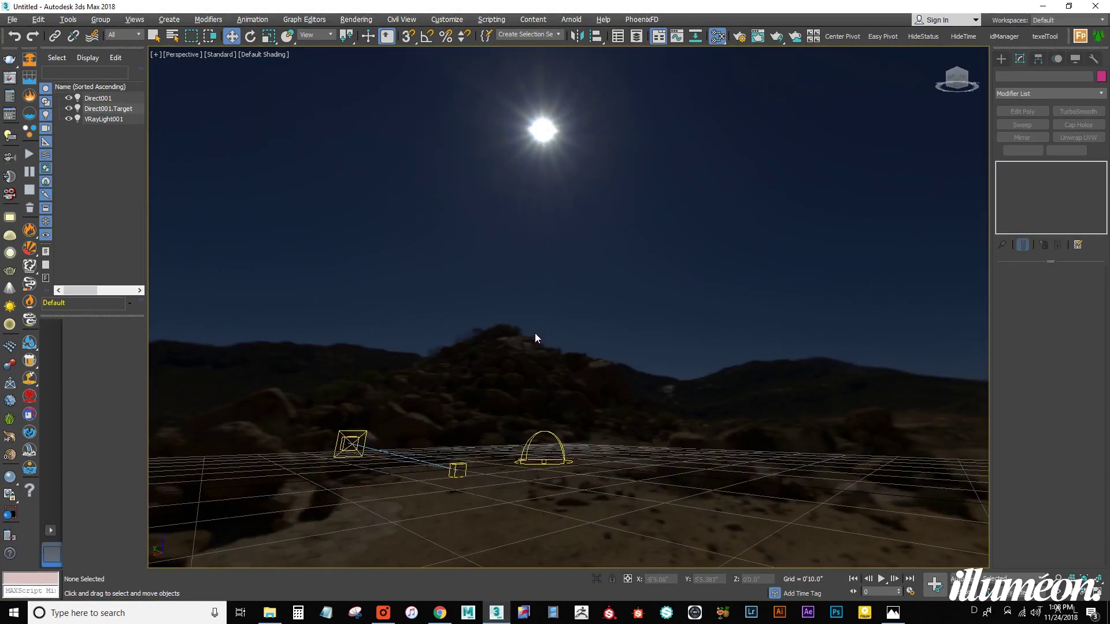
left_click(367, 429)
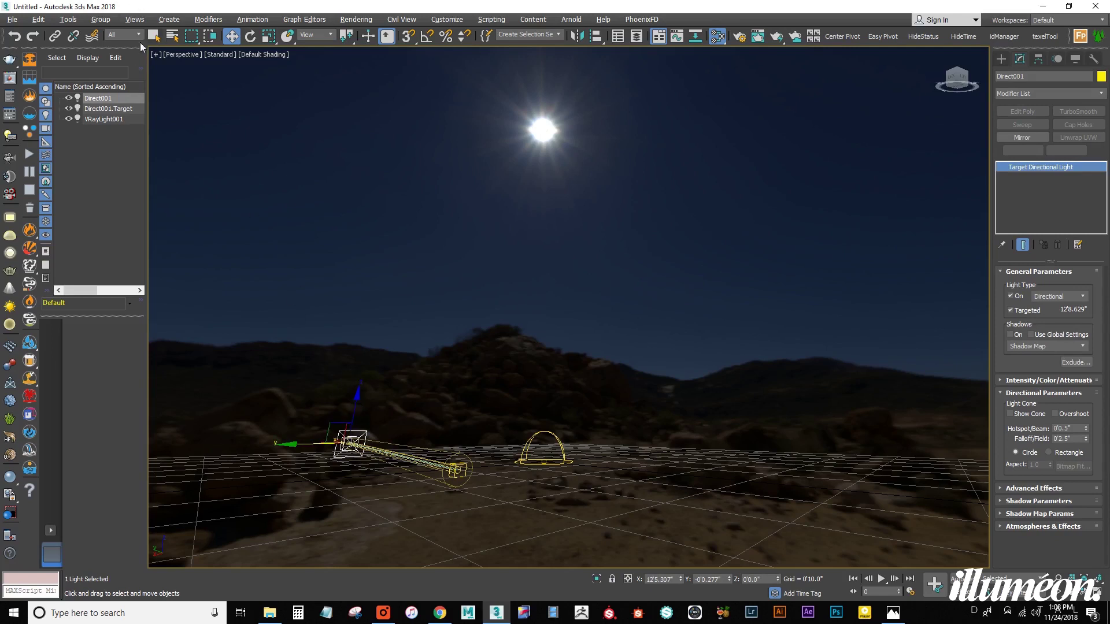
With Screen reference coordinates, raise Direct001 from the ground up to the HDRI sun
left_click(301, 35)
left_click(313, 53)
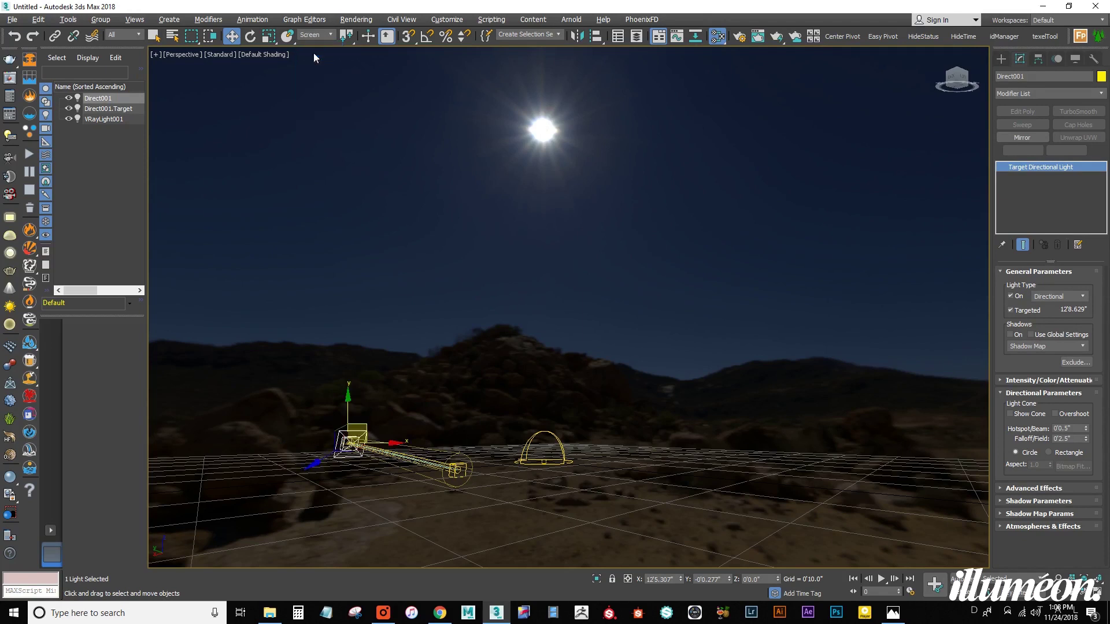
left_click_drag(368, 431, 564, 120)
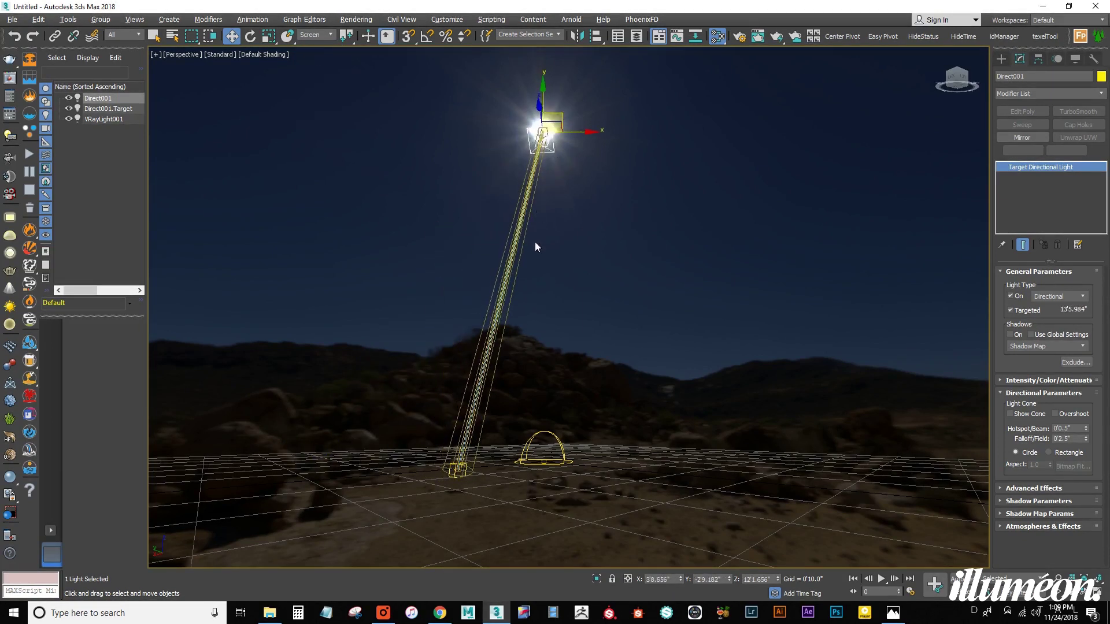
middle_click_drag(535, 258, 564, 248)
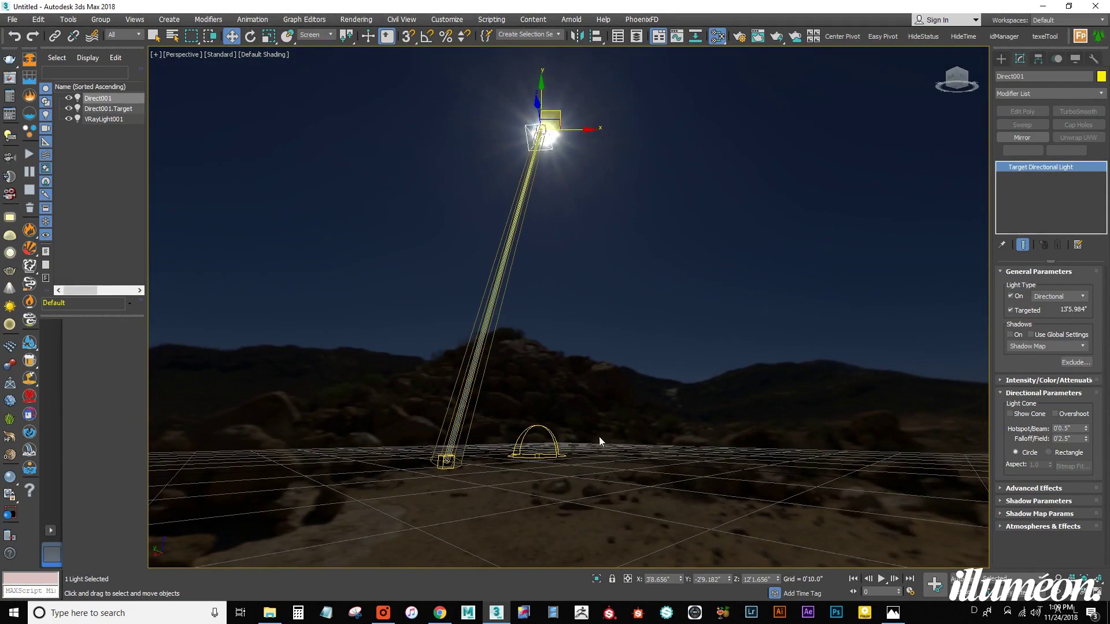
middle_click_drag(599, 436, 632, 392, "alt")
Nudge Direct001 down onto the HDRI sun's glow, orbiting to check its position
left_click(550, 481)
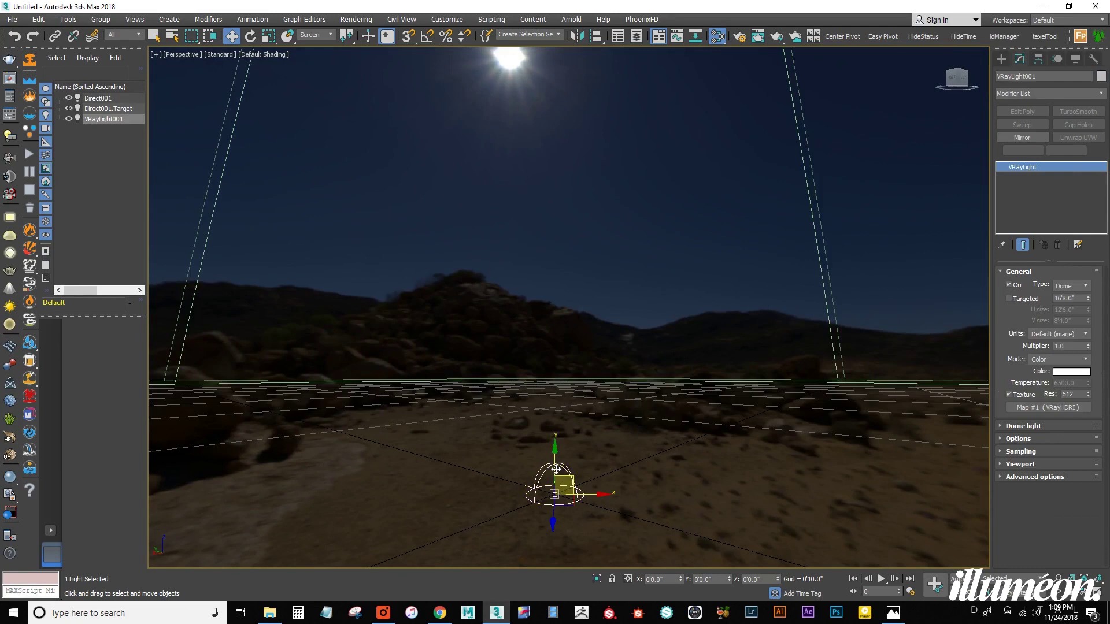
middle_click_drag(550, 480, 587, 422, "alt")
scroll(588, 351, "up", 5)
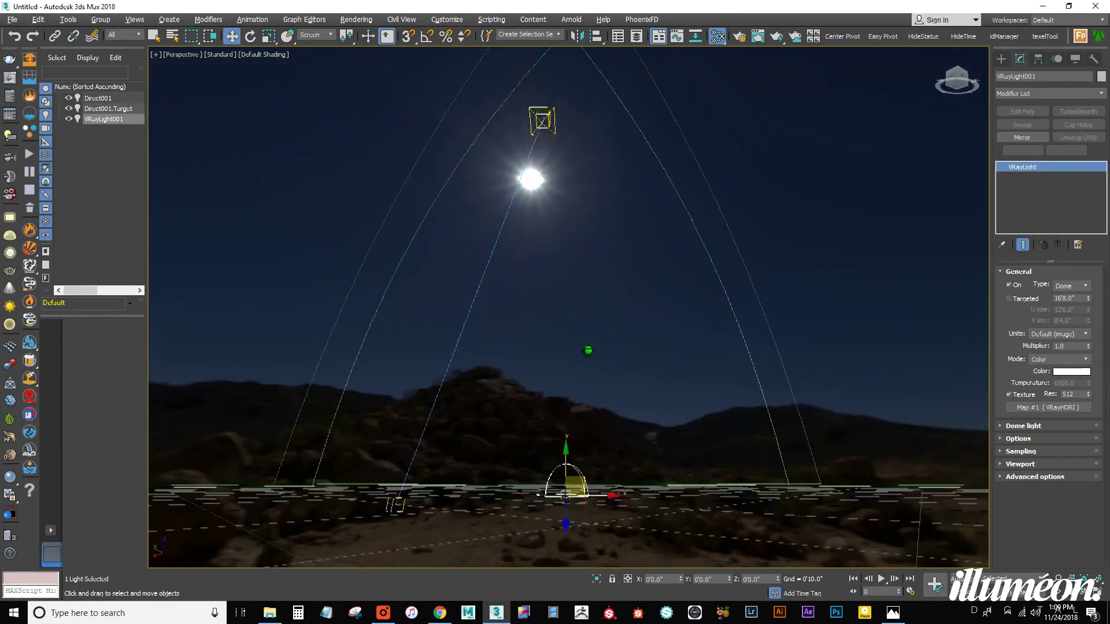
middle_click_drag(576, 350, 583, 230)
left_click(553, 78)
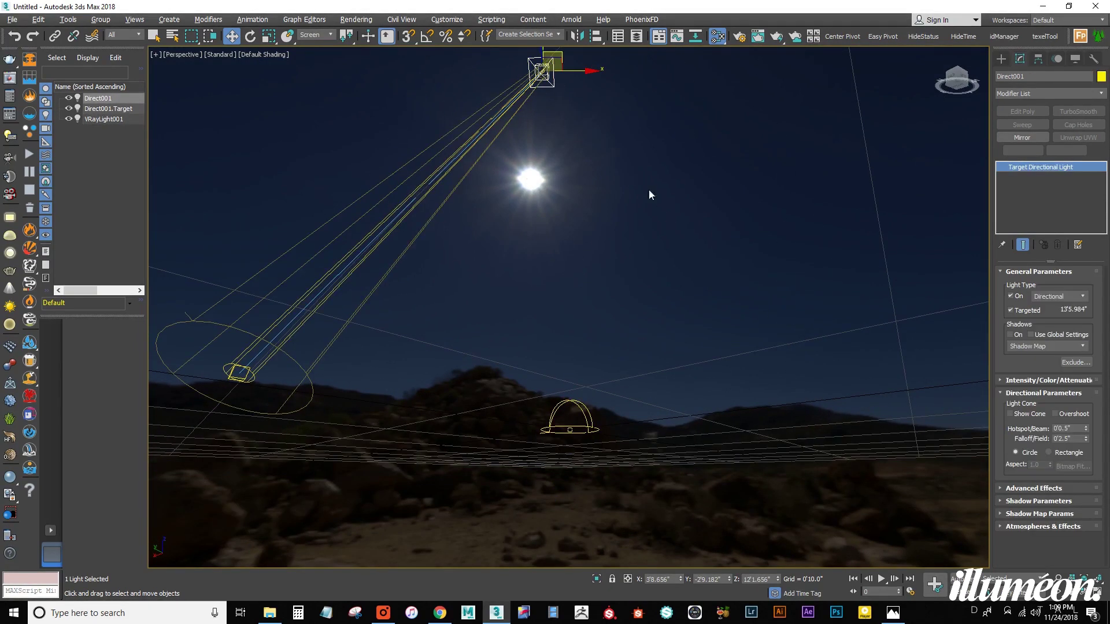
left_click_drag(564, 59, 550, 168)
left_click(1073, 572)
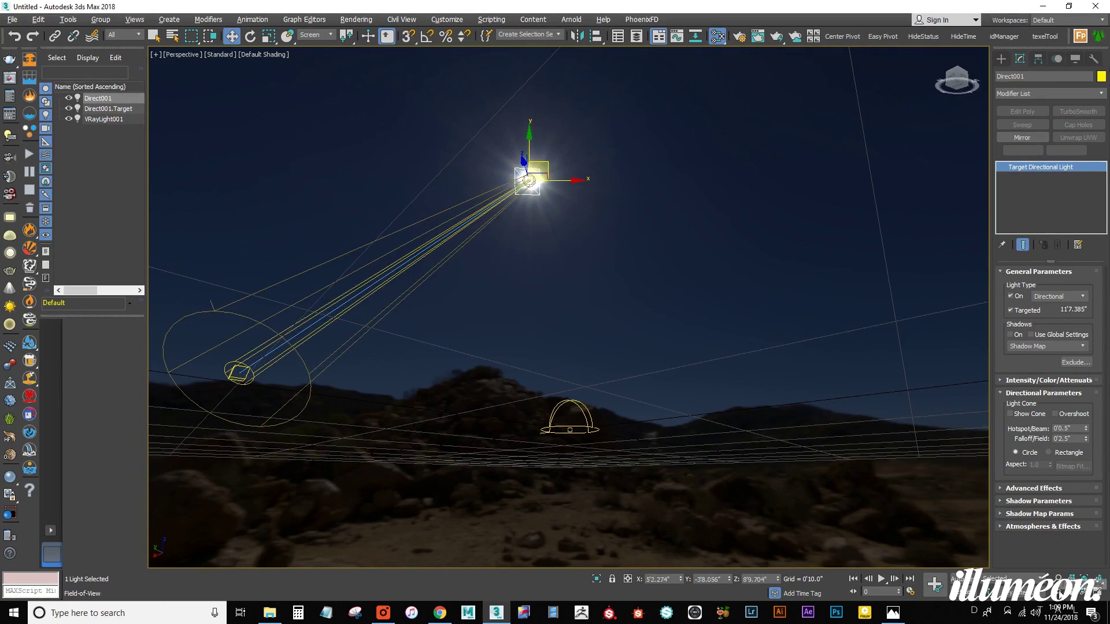
middle_click_drag(632, 349, 567, 325, "alt")
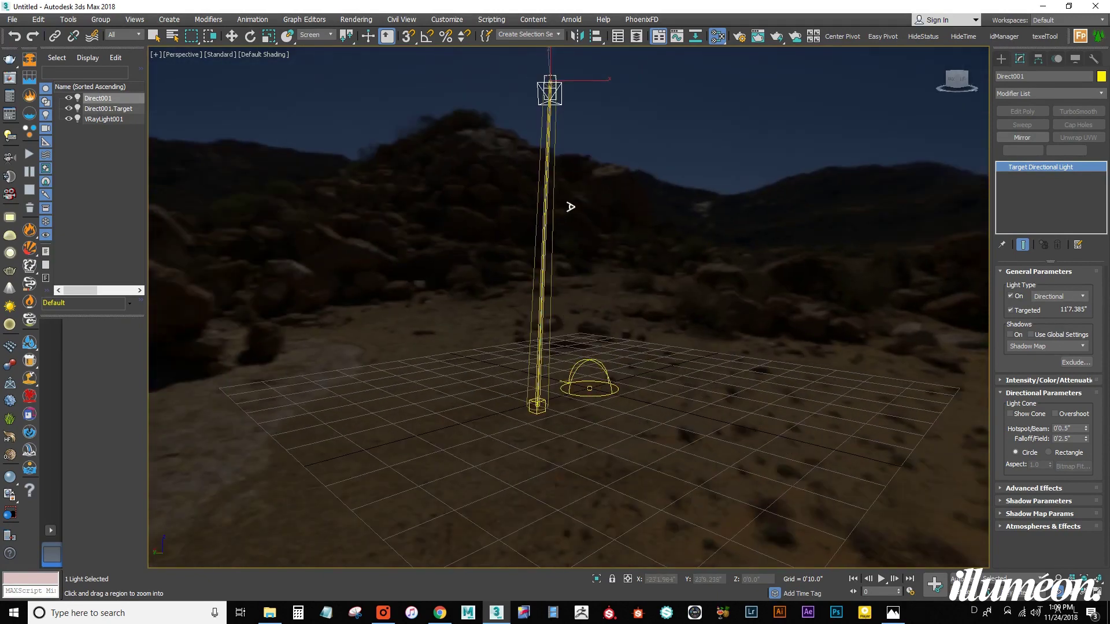
Select Direct001 with its target and use Select and Link to parent them to VRayLight001
key("w")
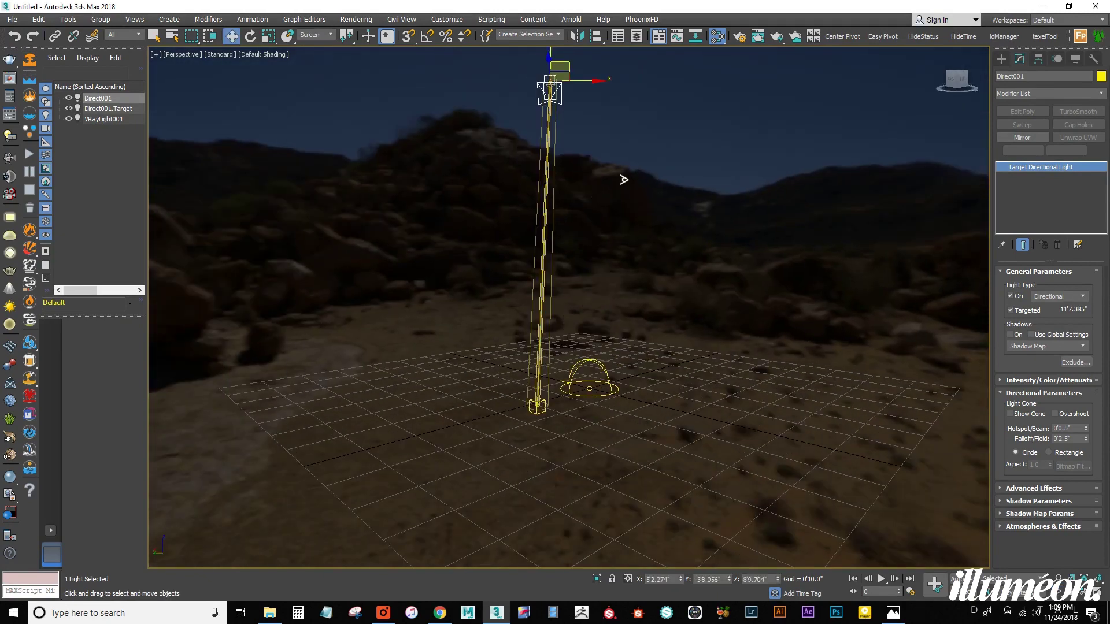
left_click(540, 406)
middle_click_drag(598, 271, 605, 253)
left_click_drag(596, 221, 556, 241)
right_click(556, 242)
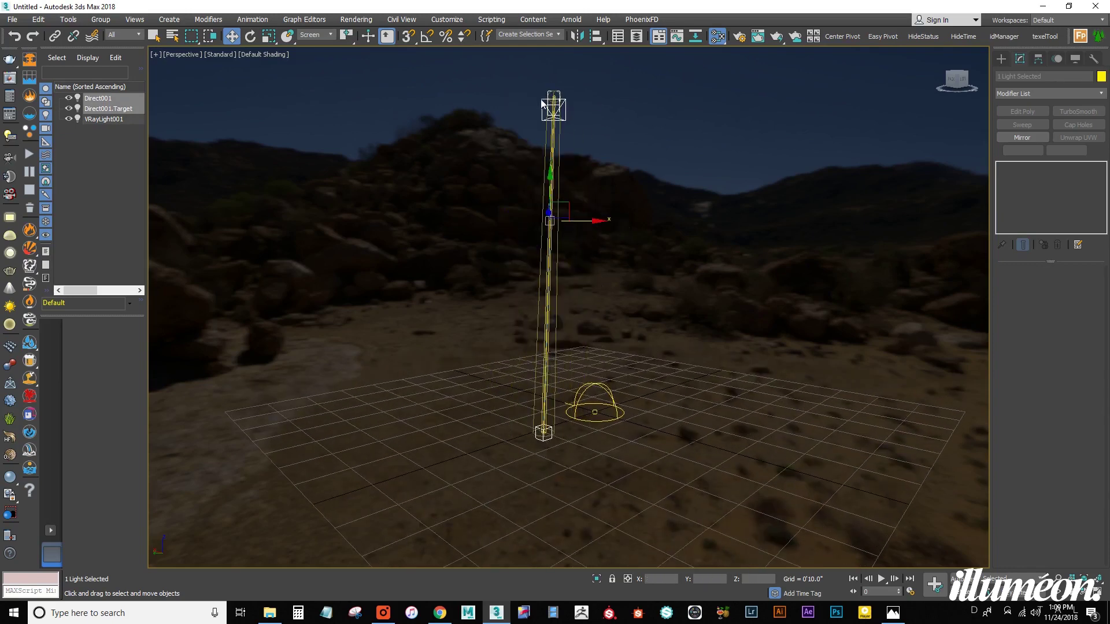
left_click(55, 37)
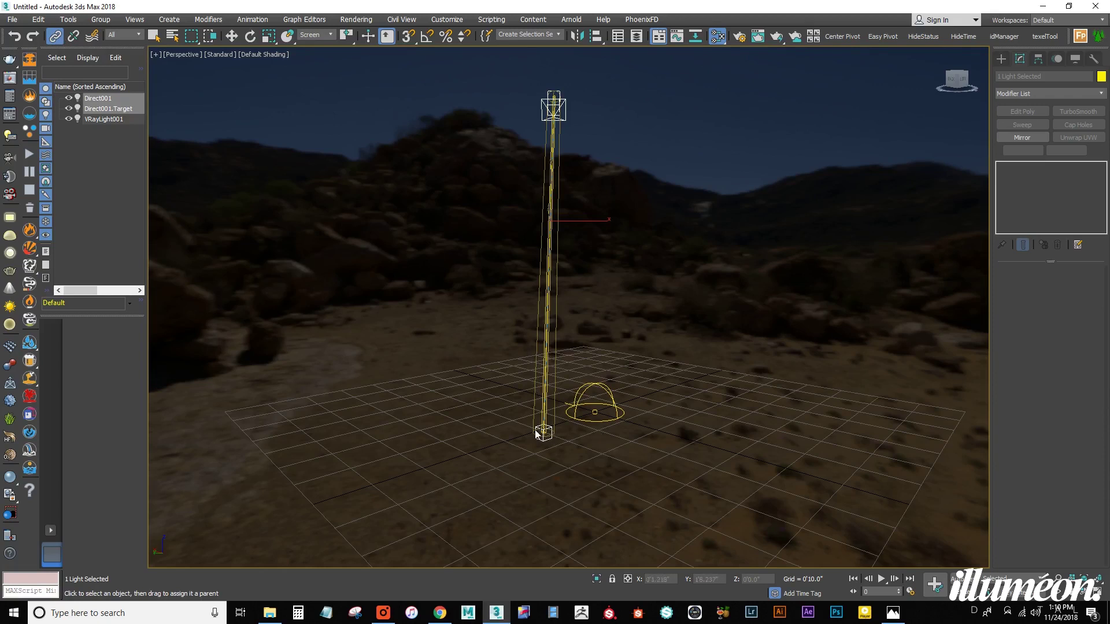
left_click_drag(546, 438, 584, 418)
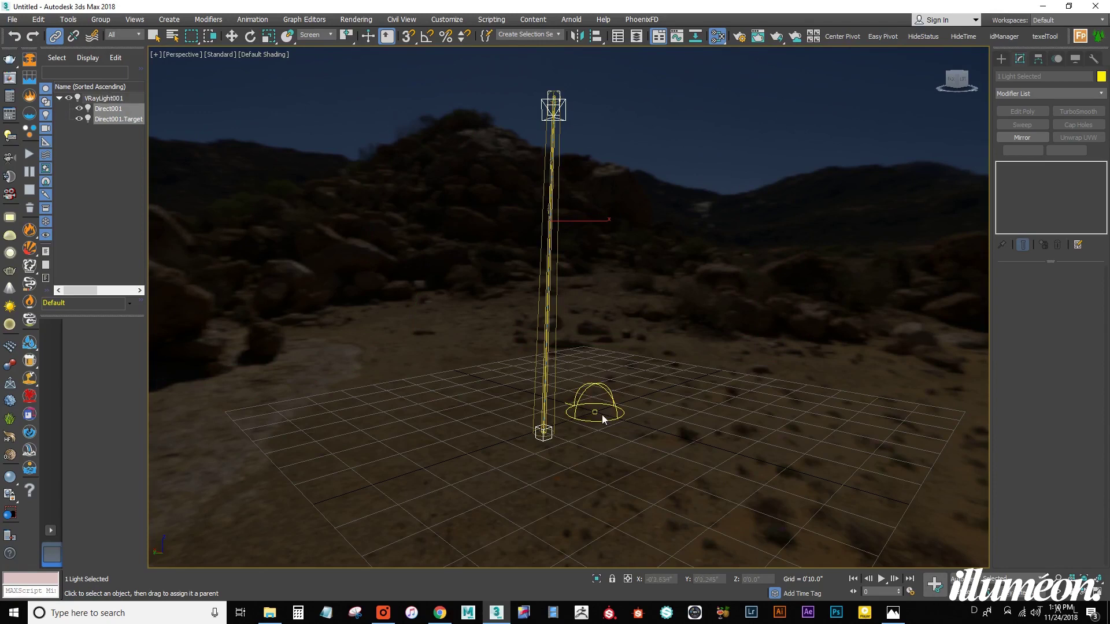
Rotate VRayLight001 about 12° around Z, then select Direct001.Target
left_click(582, 421)
key("e")
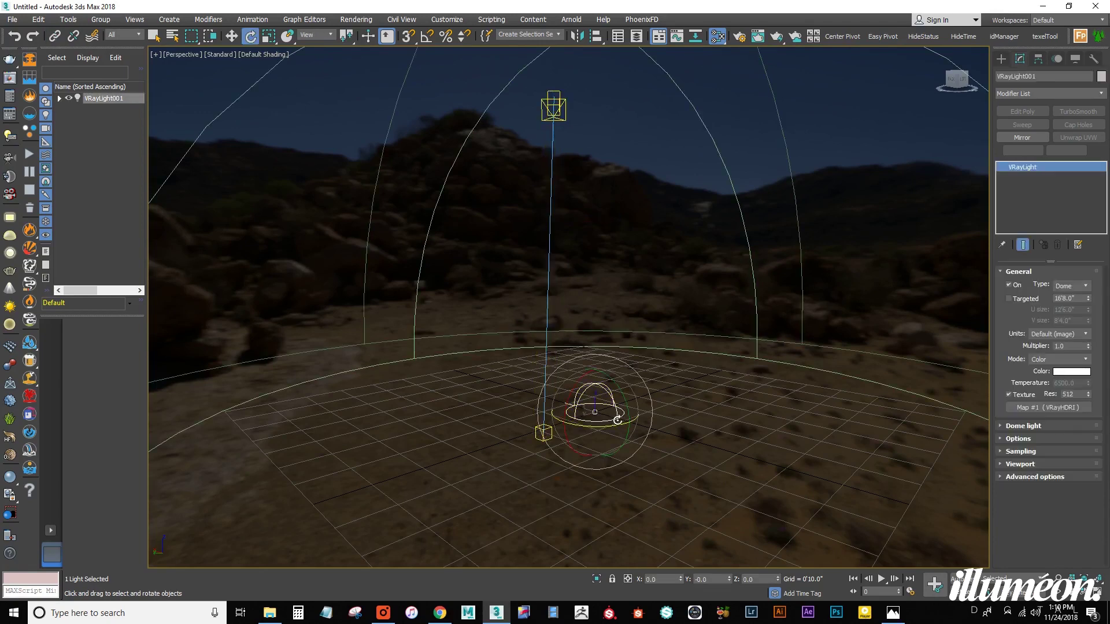
left_click_drag(609, 436, 542, 441)
left_click(539, 438)
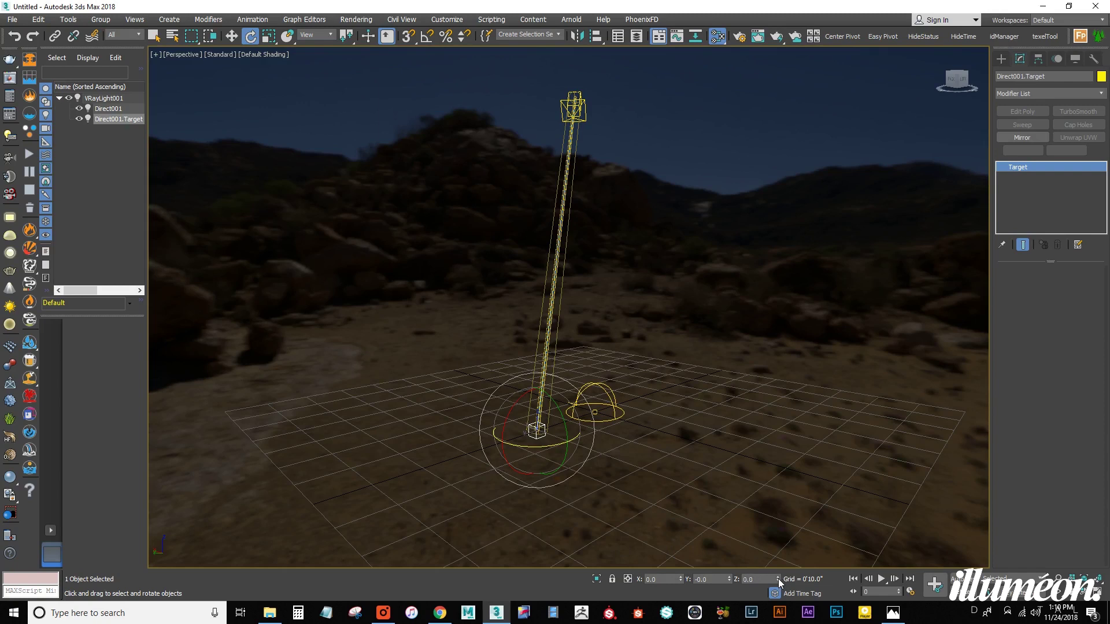
Switch to World coordinates and align Direct001.Target's X/Y/Z pivot to VRayLight001's pivot
key("w")
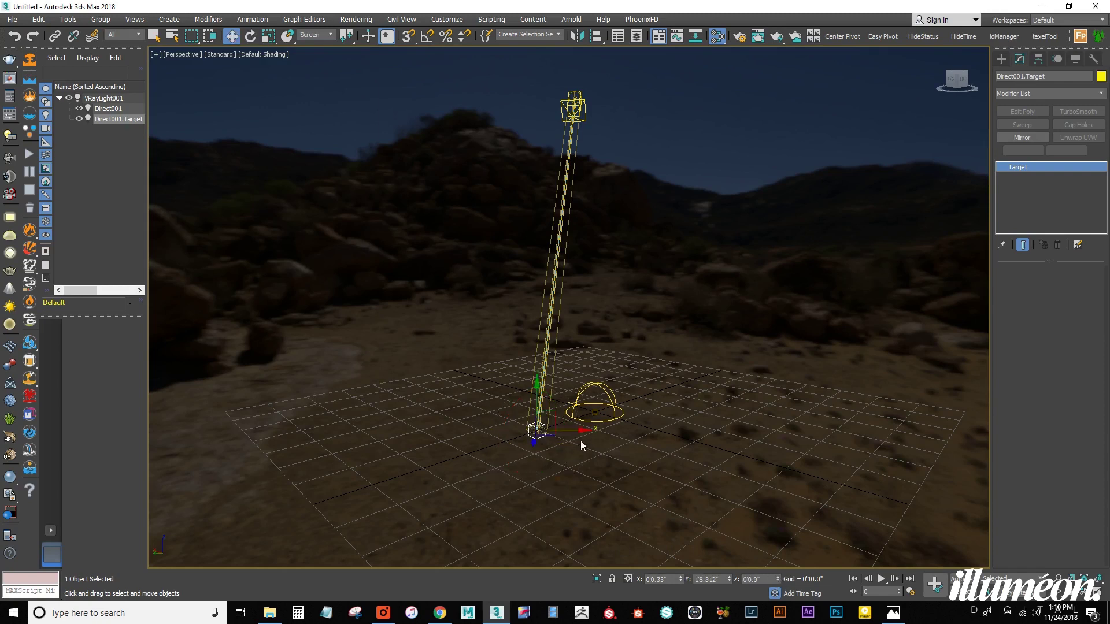
left_click(317, 35)
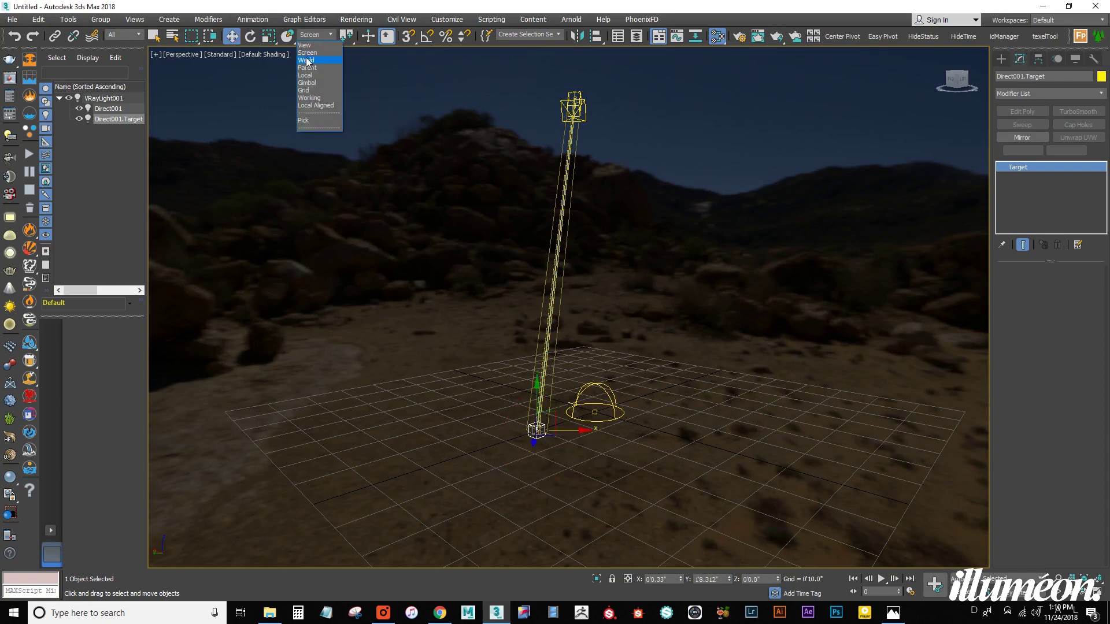
left_click(312, 63)
right_click(682, 578)
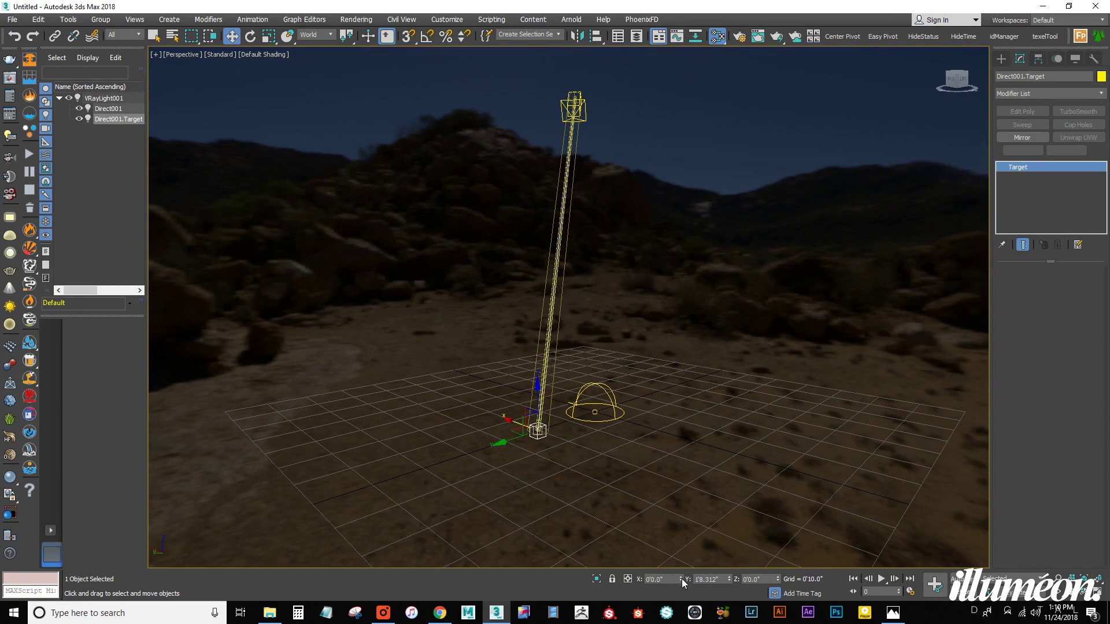
right_click(729, 580)
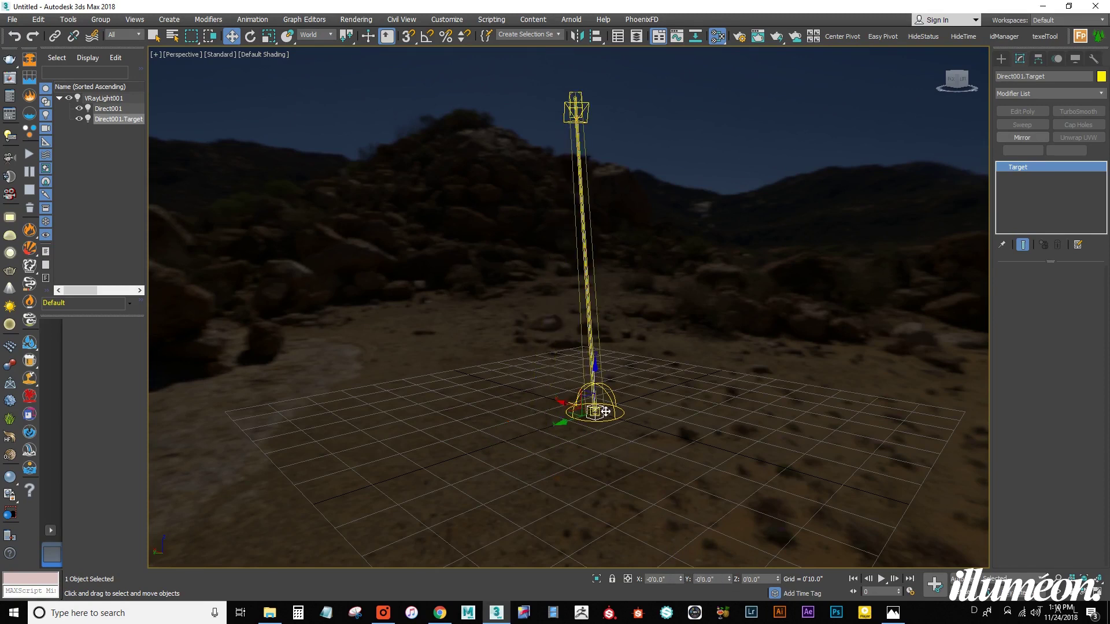
key("ctrl+z")
key("ctrl+z")
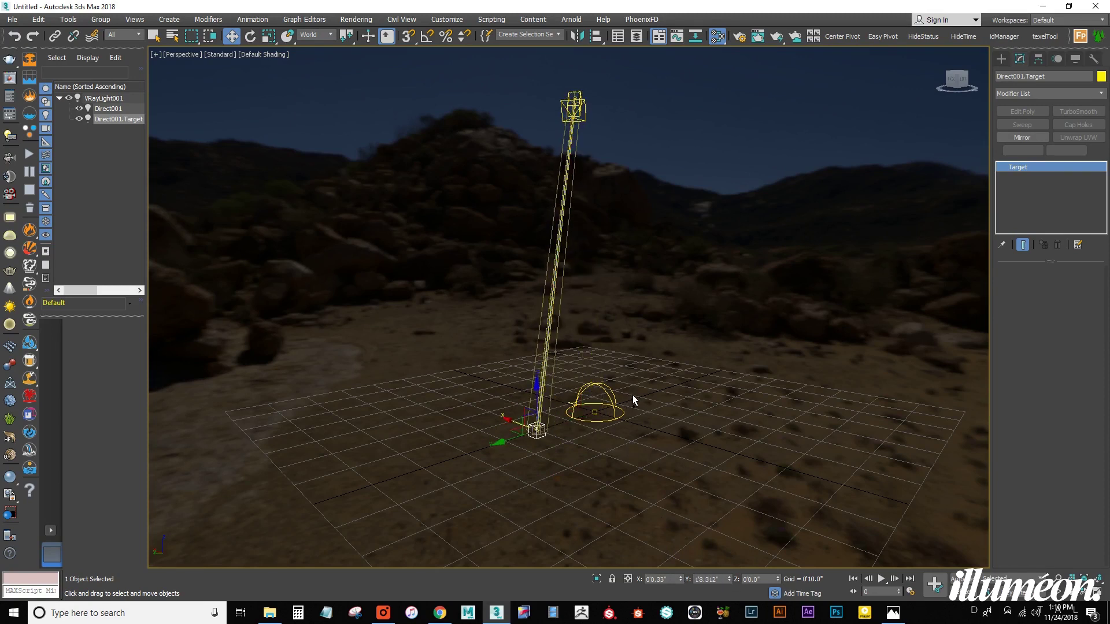
left_click(596, 413)
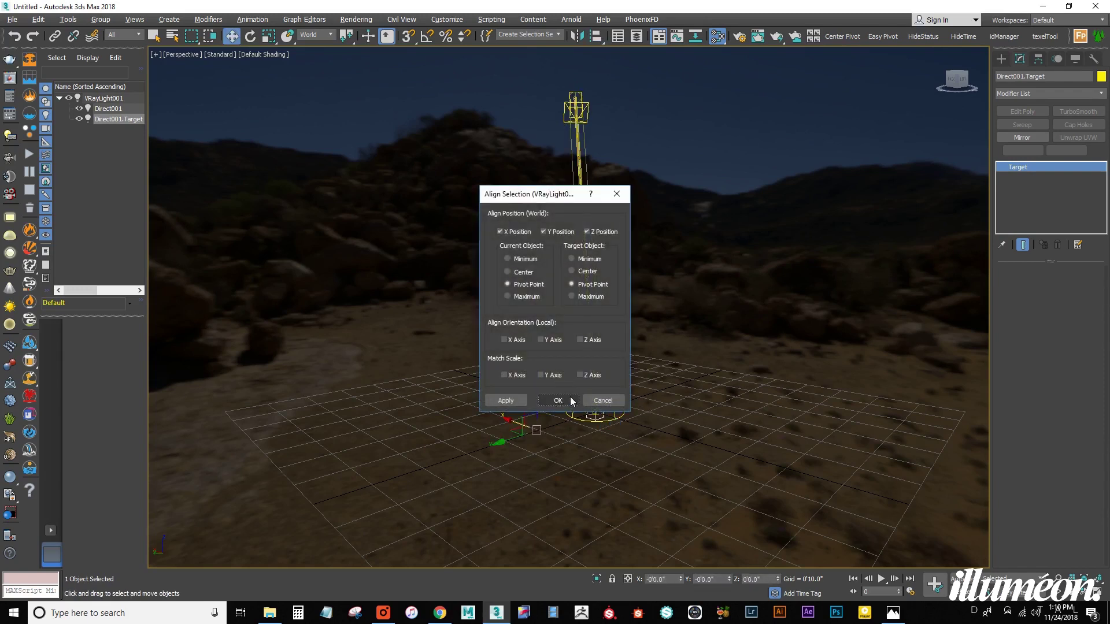
left_click_drag(544, 200, 378, 212)
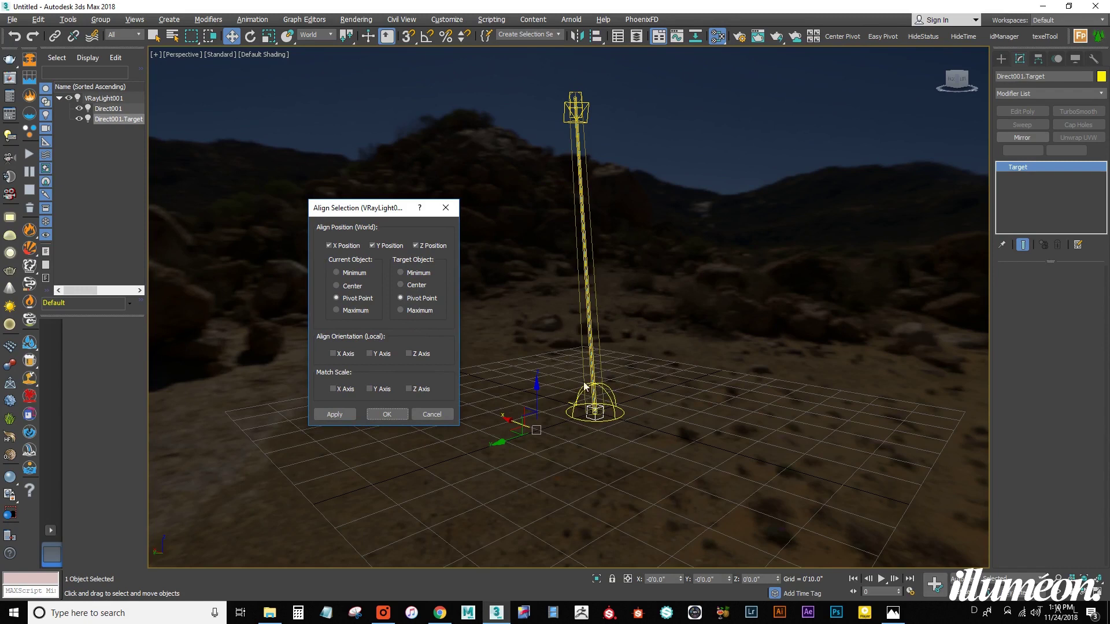
left_click(384, 413)
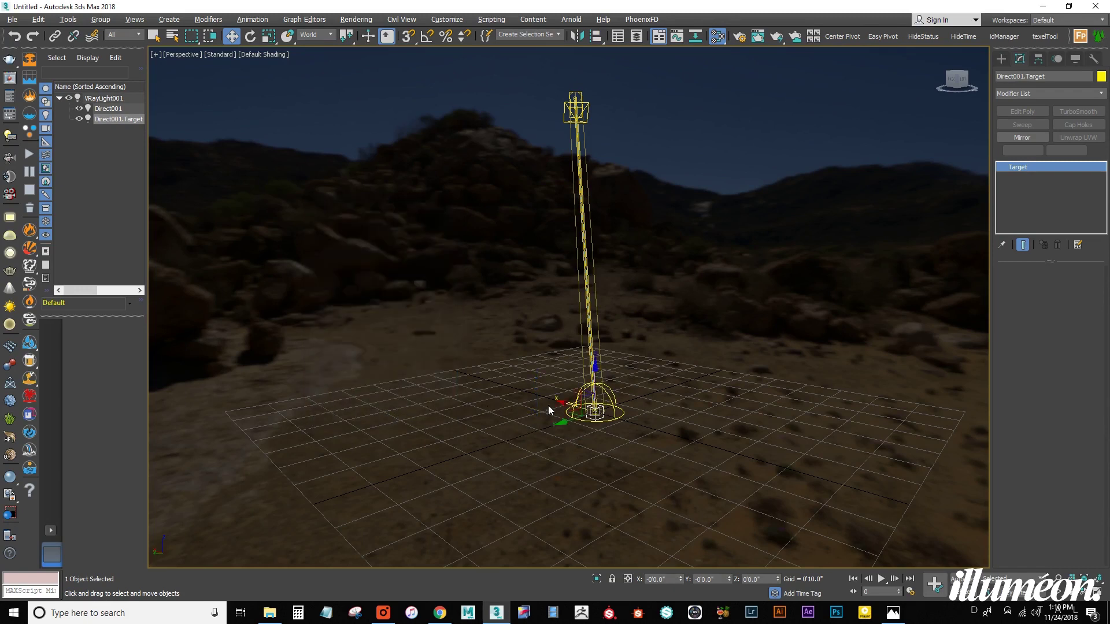
middle_click_drag(613, 419, 604, 387, "alt")
Select VRayLight001 and back out of the Wire Parameters menu without wiring
left_click(616, 333)
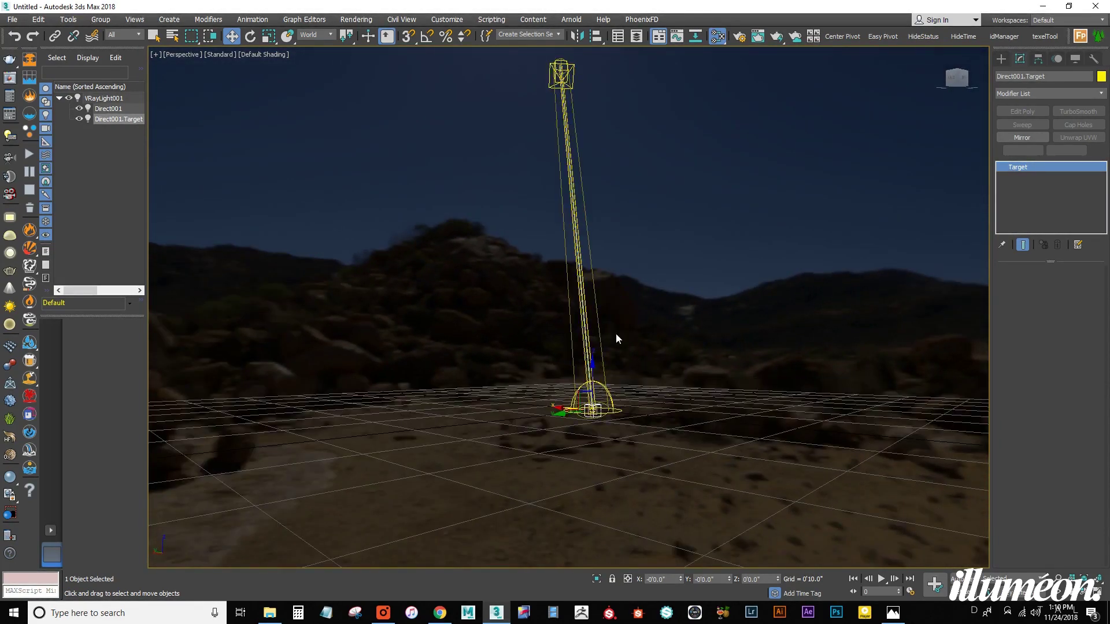
left_click(623, 414)
middle_click_drag(640, 369, 603, 424, "alt")
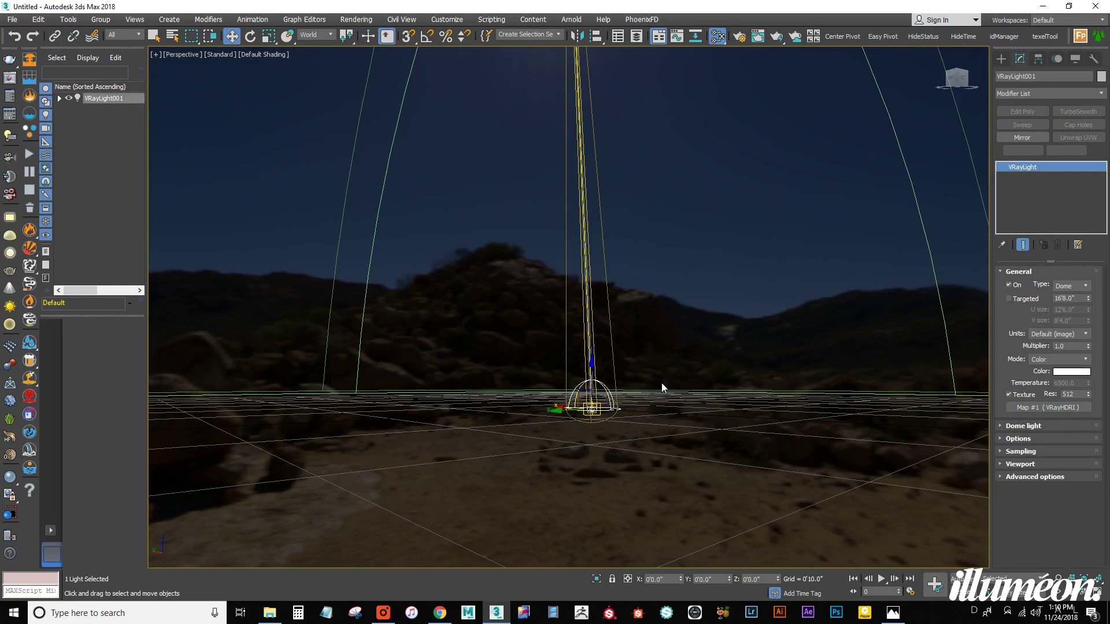
right_click(606, 396)
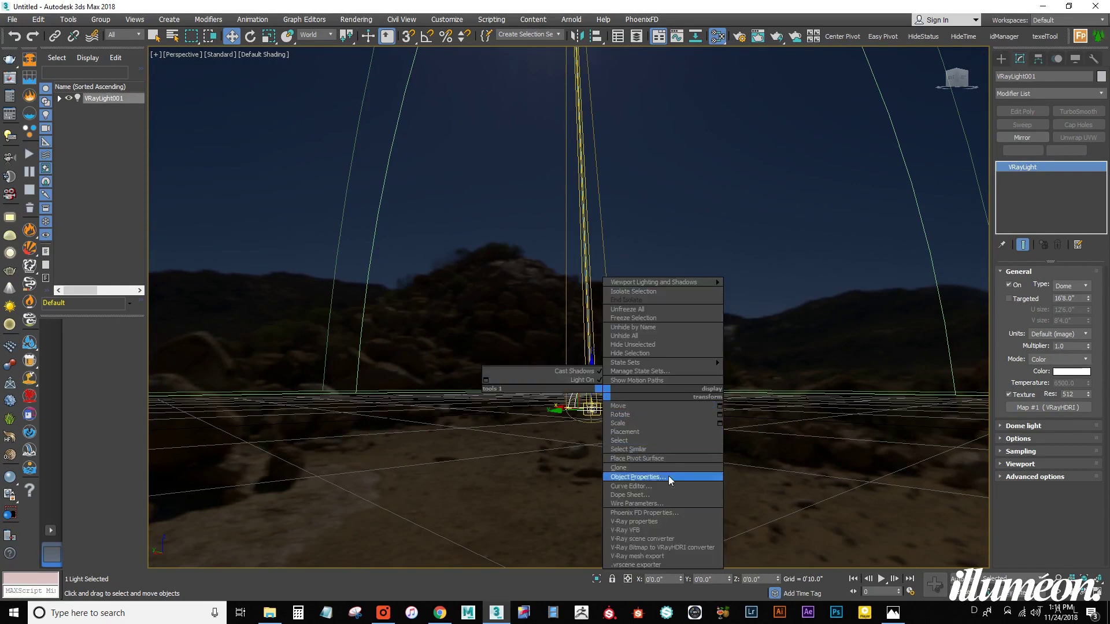
left_click(666, 502)
mouse_move(588, 416)
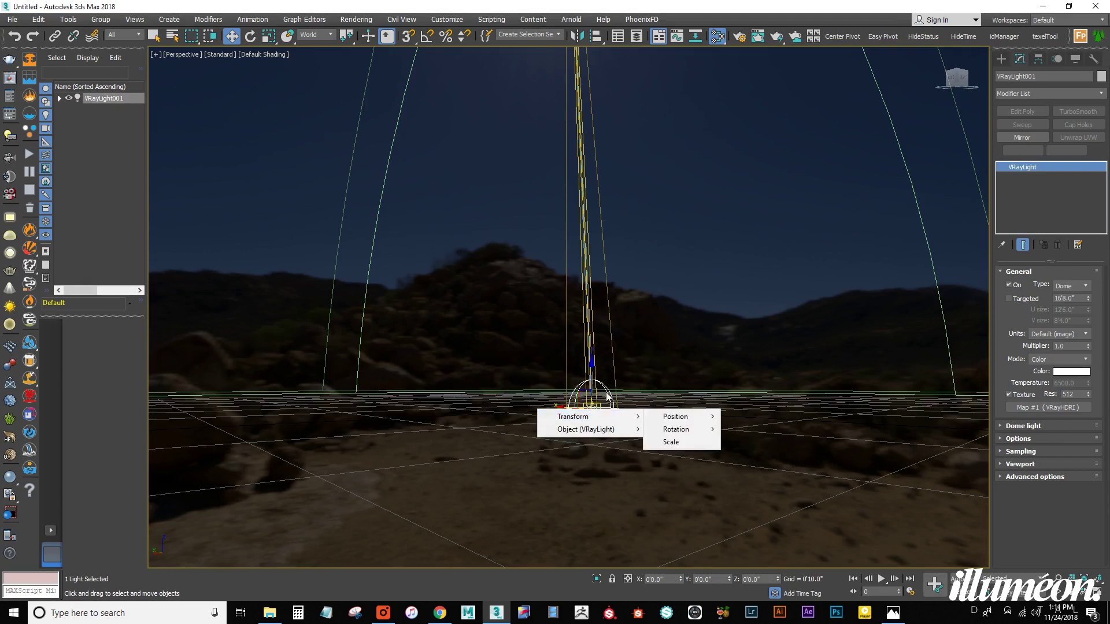
key("Escape")
key("Escape")
Rotate the dome light around Z to -6.408, orbiting to check the turned HDRI sky
scroll(603, 345, "up", 3)
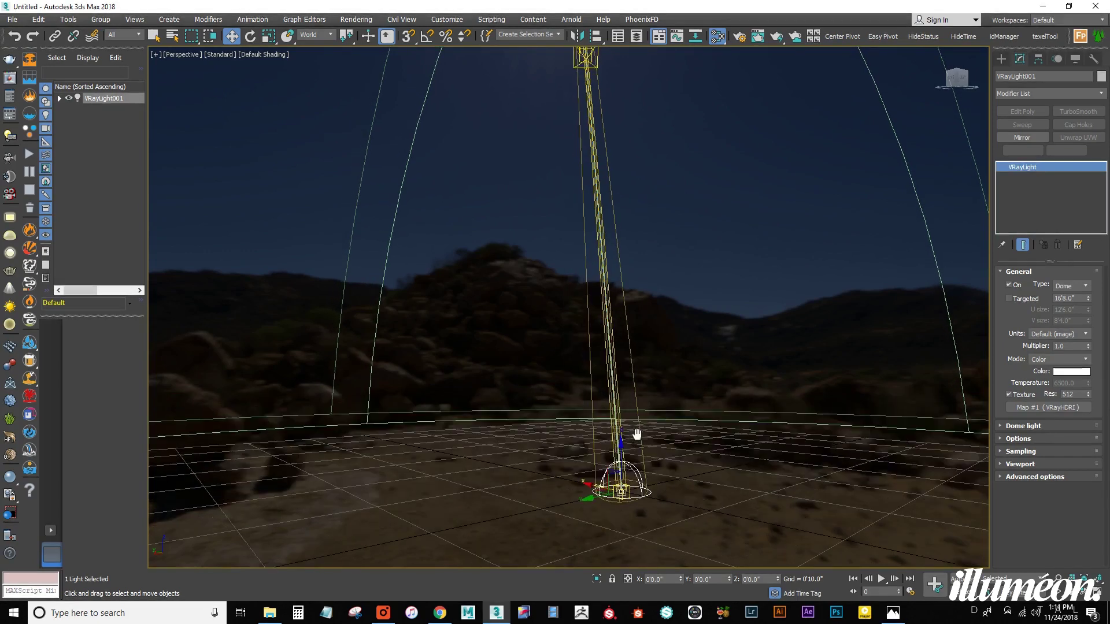
key("e")
scroll(654, 471, "down", 4)
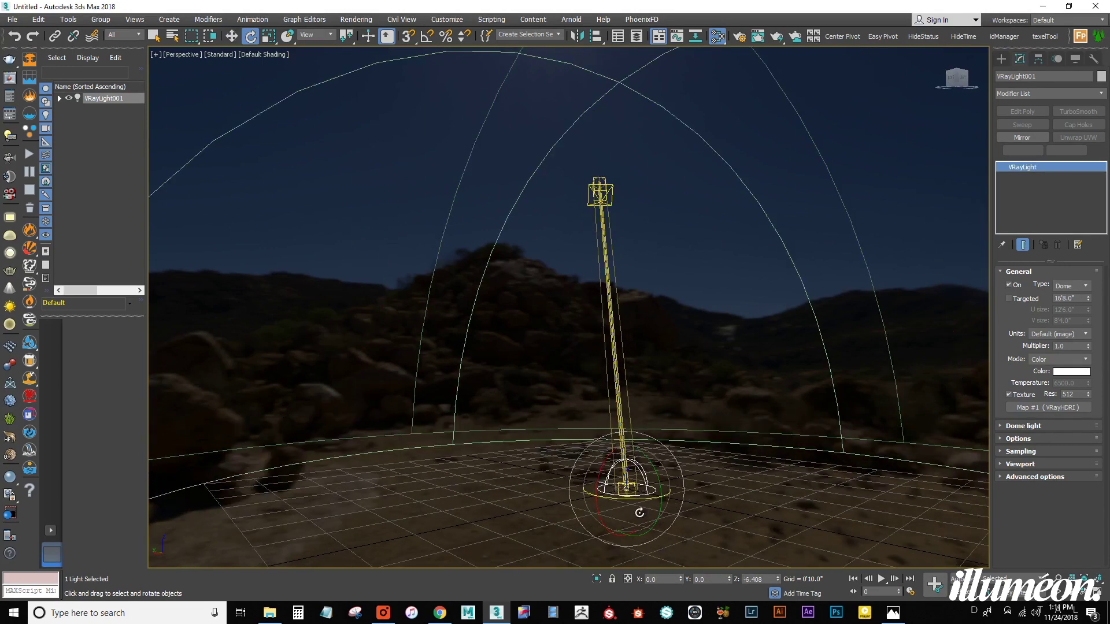
left_click_drag(636, 503, 706, 488)
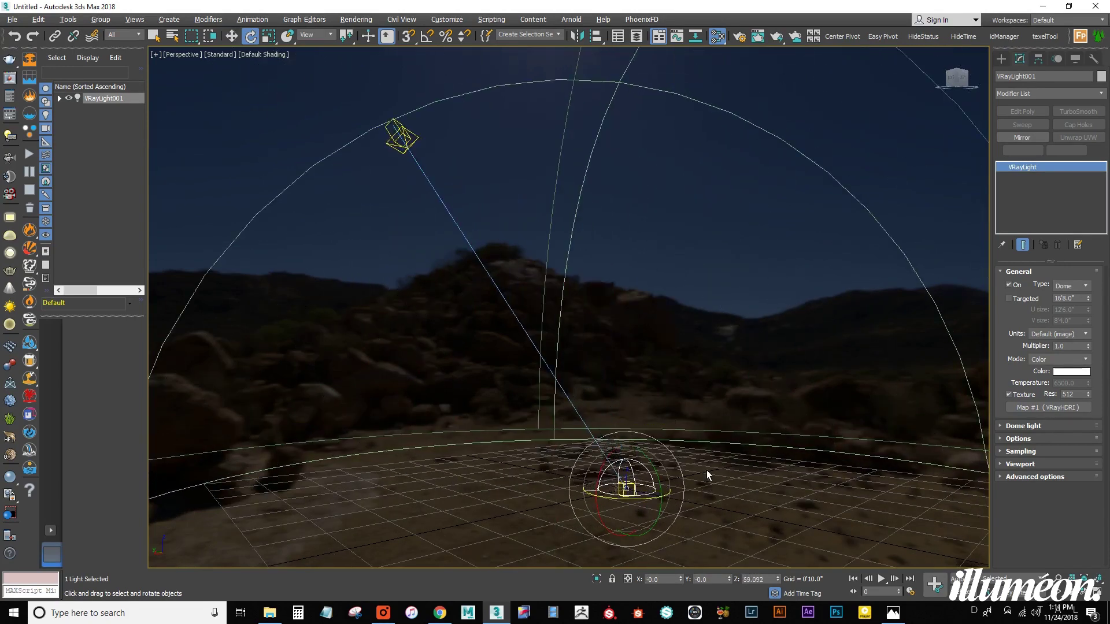
middle_click_drag(706, 488, 737, 442, "alt")
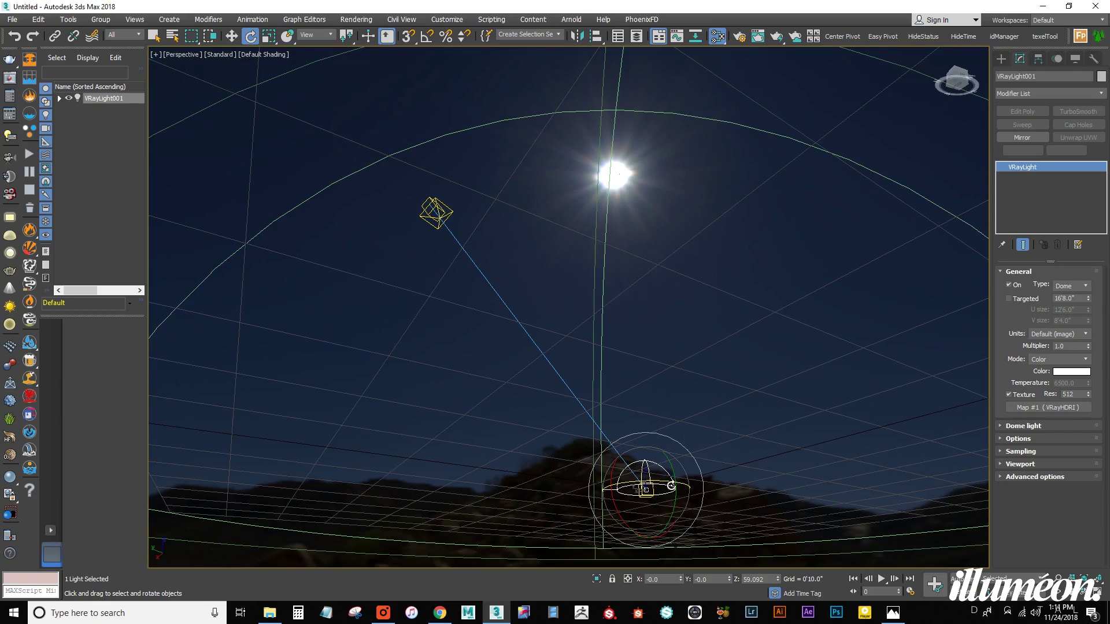
mouse_move(674, 489)
left_mouse_down()
mouse_move(535, 490)
mouse_move(692, 480)
left_mouse_up()
middle_click_drag(679, 448, 652, 461, "alt")
key("ctrl+z")
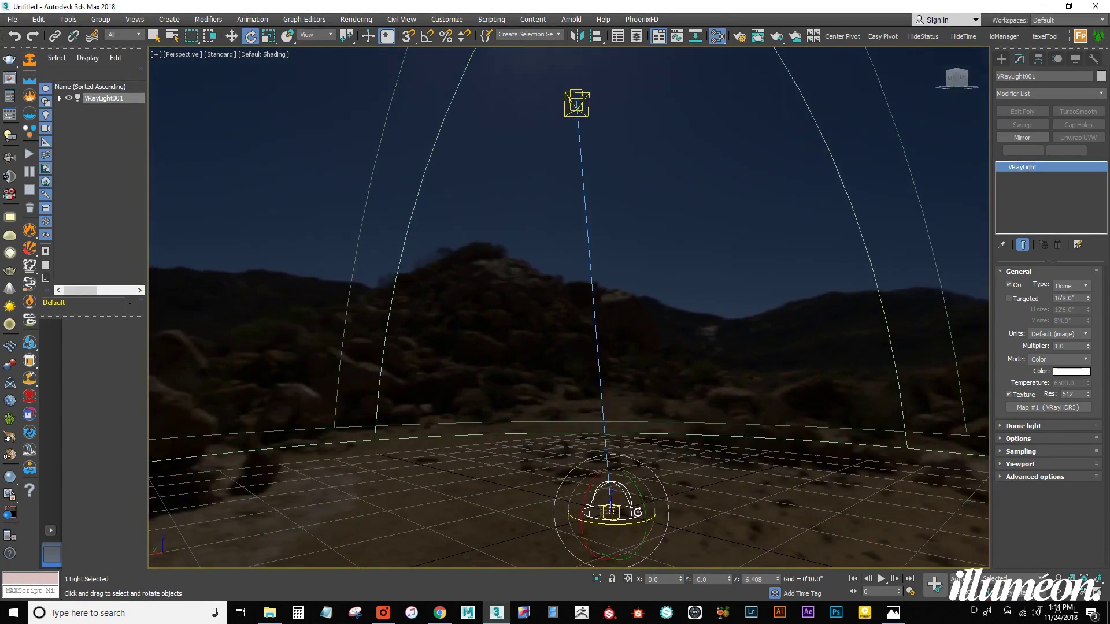
middle_click_drag(670, 512, 668, 470, "alt")
Wire VRayLight001's Z Rotation toward its own Texture horizontalRotation parameter
right_click(667, 470)
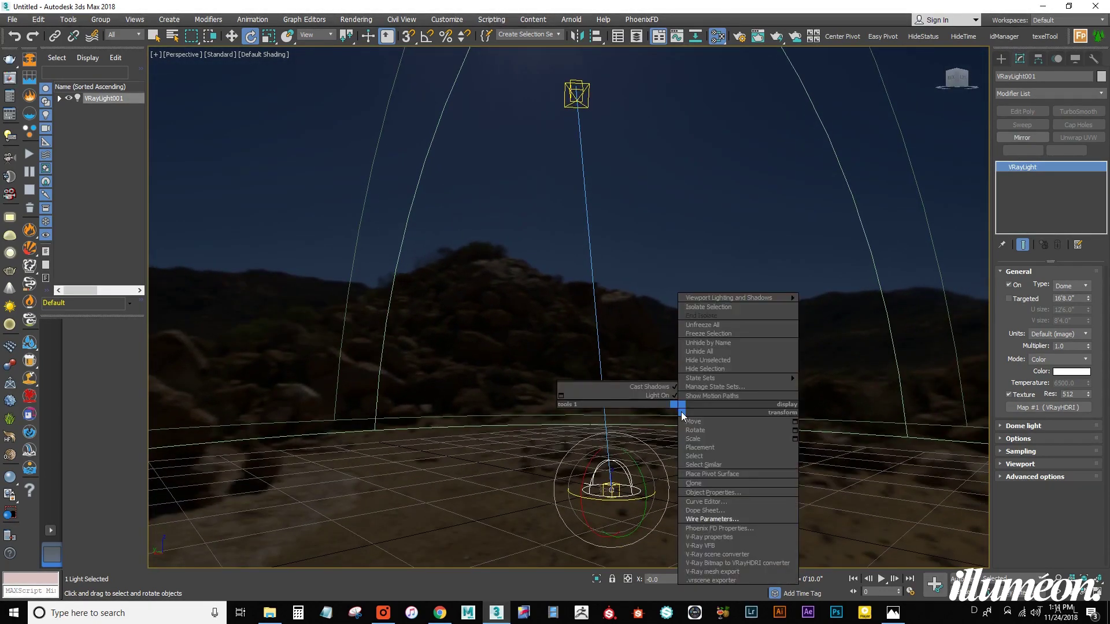
left_click(702, 511)
mouse_move(607, 503)
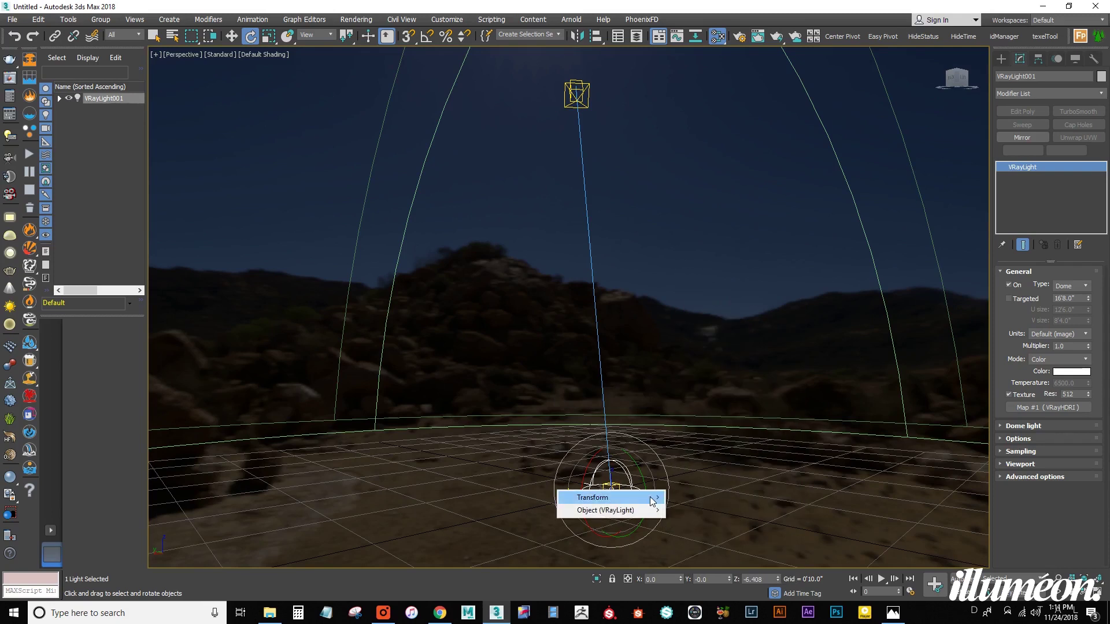
mouse_move(709, 509)
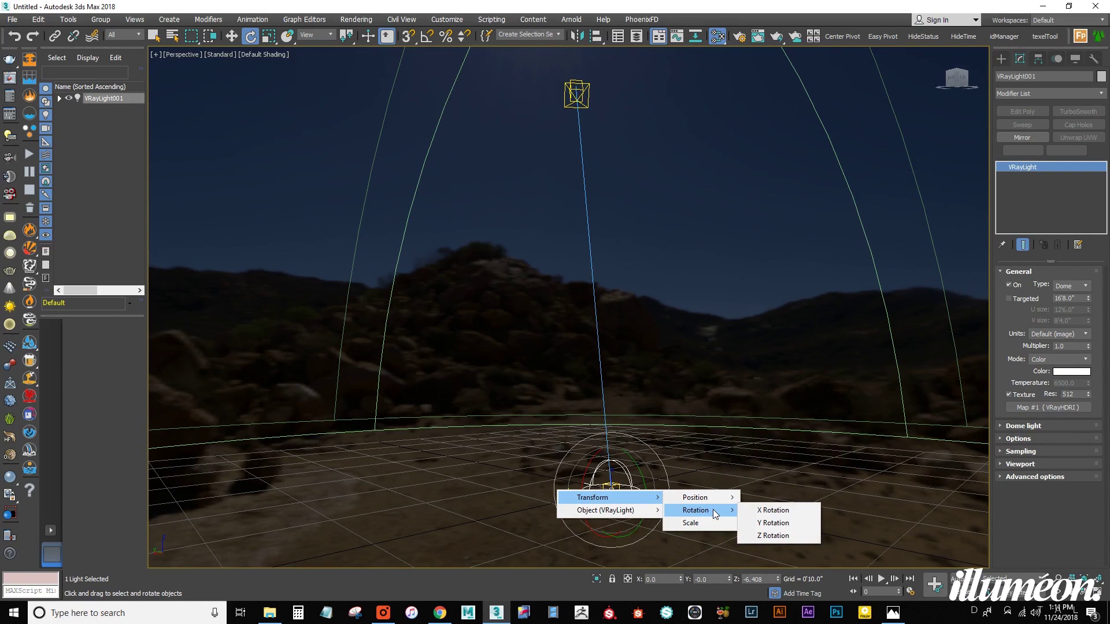
left_click(774, 536)
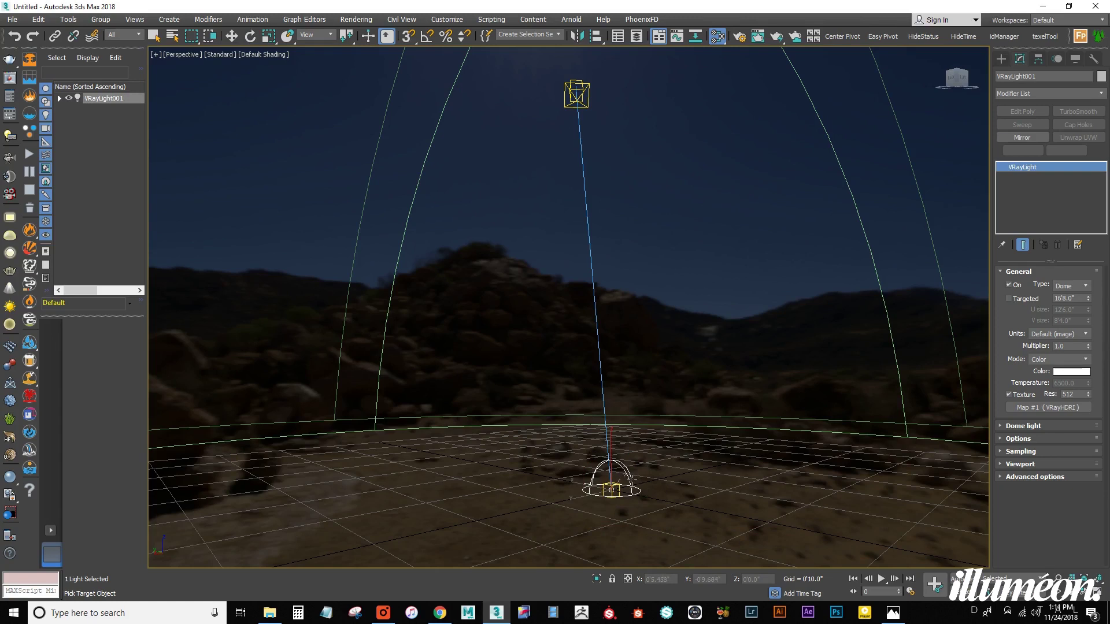
left_click(632, 479)
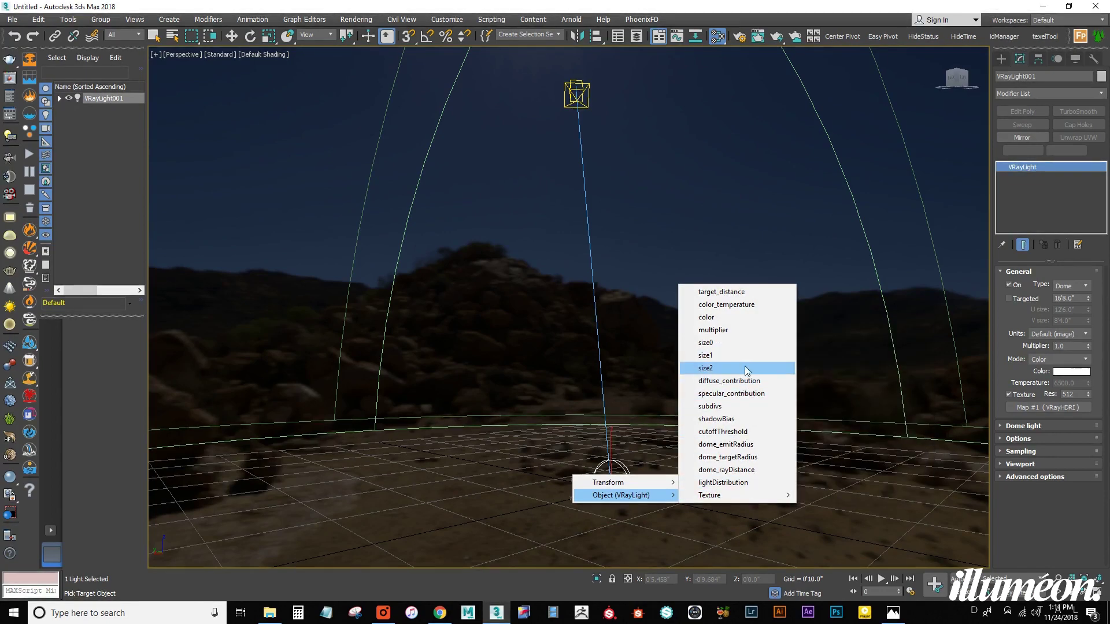
mouse_move(728, 495)
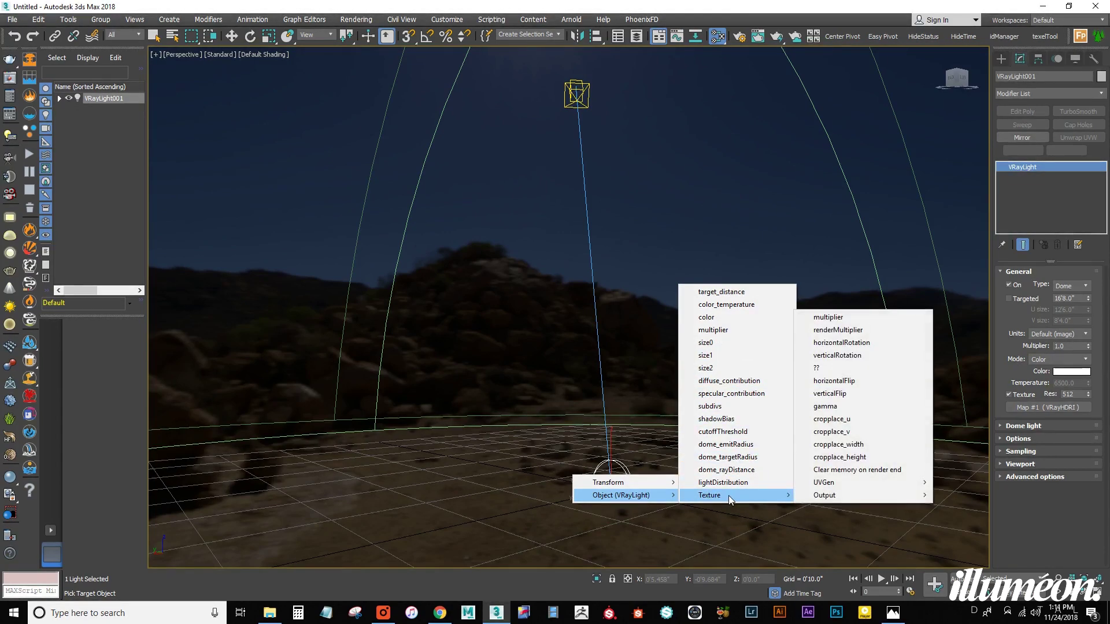
Pick the HDRI texture's horizontalRotation as the wiring target and enlarge the wiring window
left_click(868, 343)
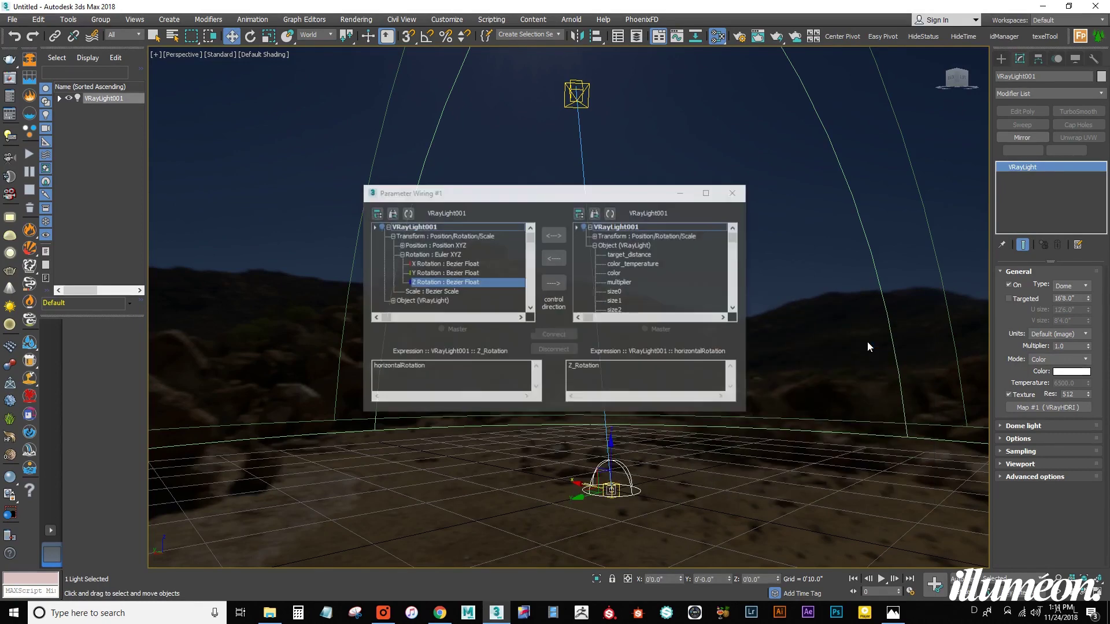
left_click_drag(596, 197, 539, 133)
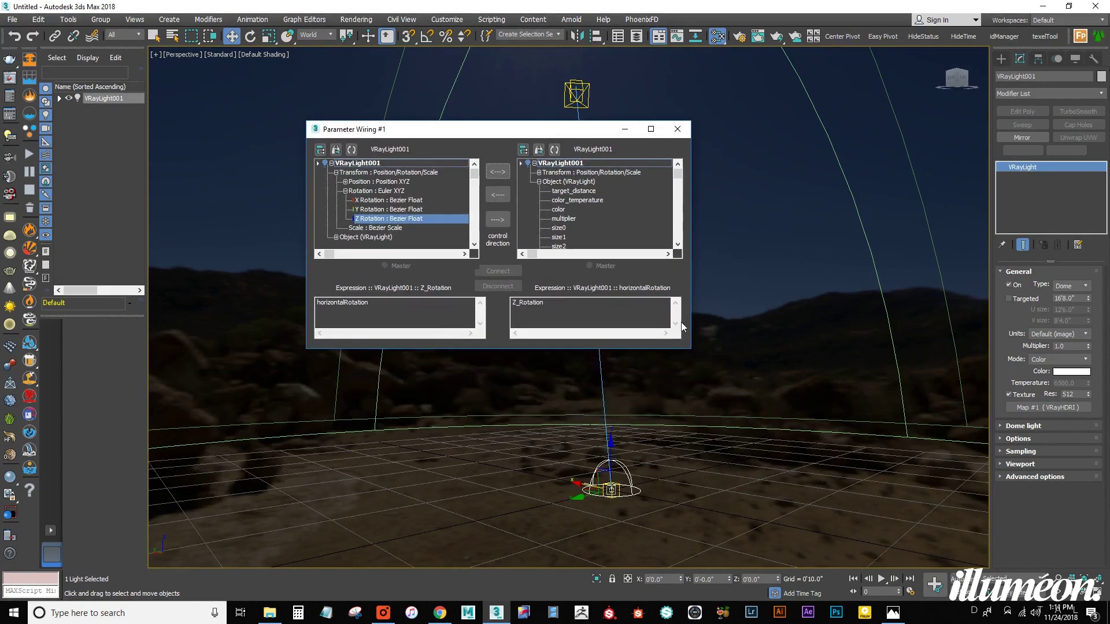
left_click_drag(693, 354, 791, 439)
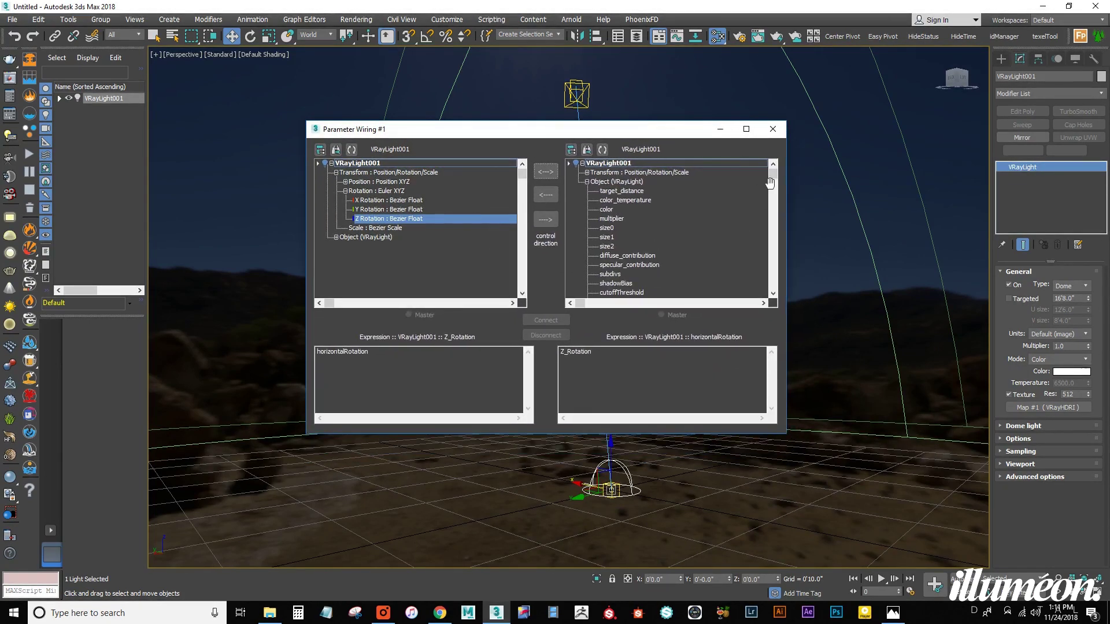
left_click_drag(774, 175, 774, 224)
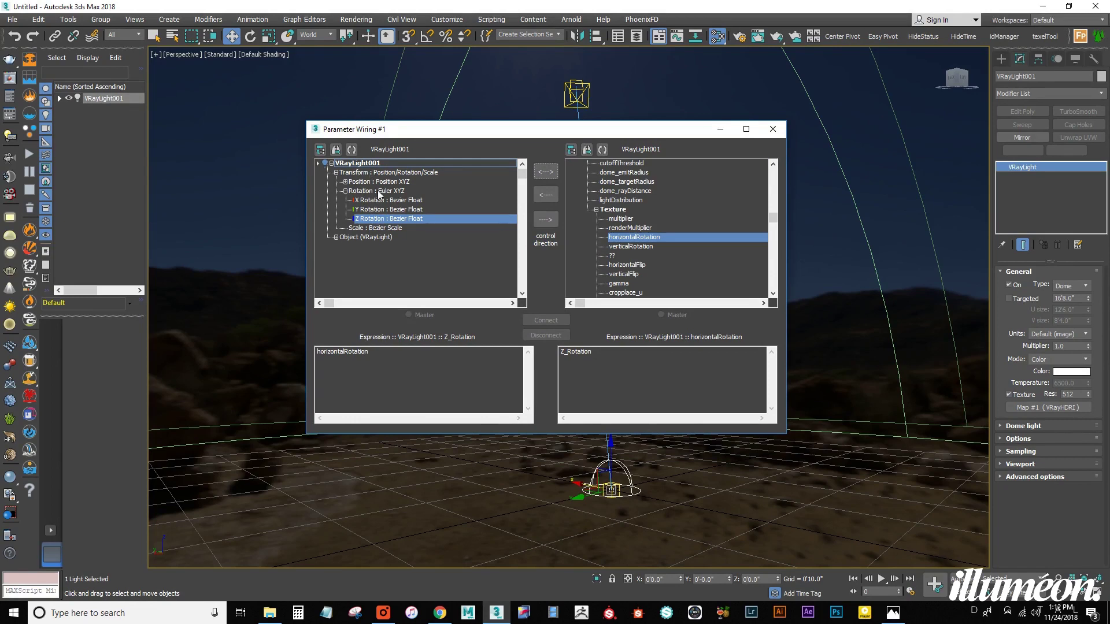
mouse_move(775, 217)
left_mouse_down()
mouse_move(776, 166)
mouse_move(779, 209)
left_mouse_up()
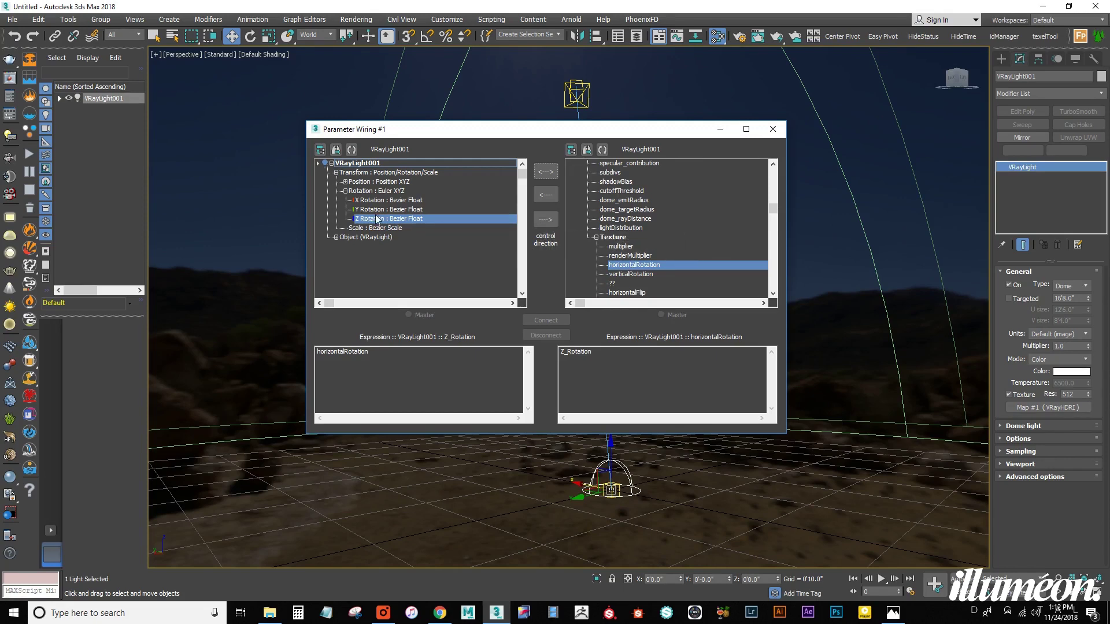
Wire Z_Rotation one-way to horizontalRotation with the expression -Z_Rotation, connect, and close the window
left_click(553, 220)
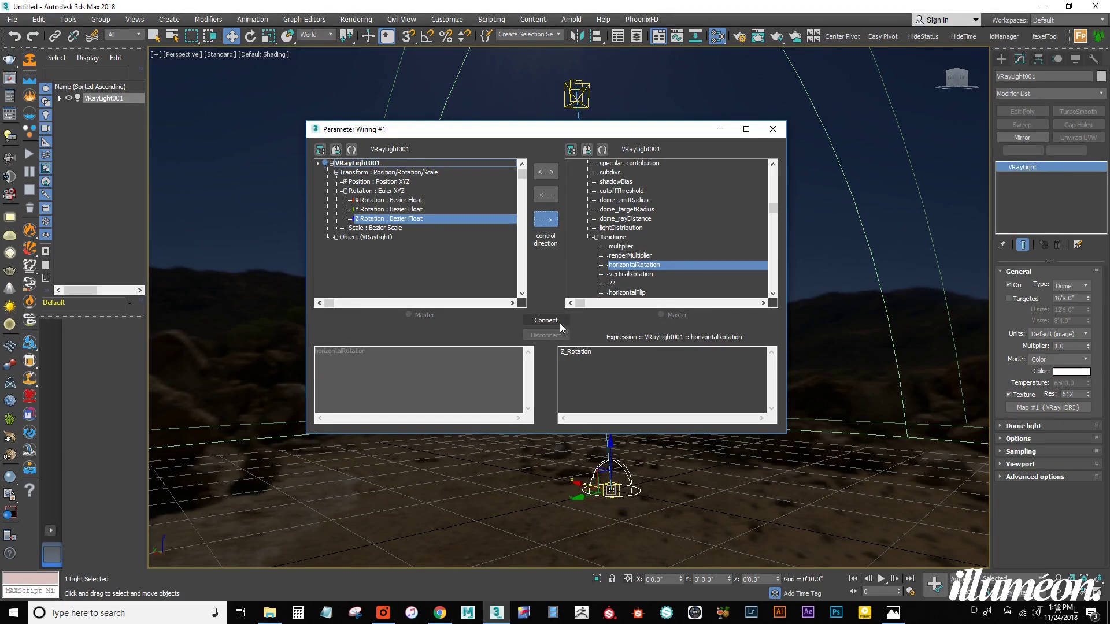
left_click(566, 358)
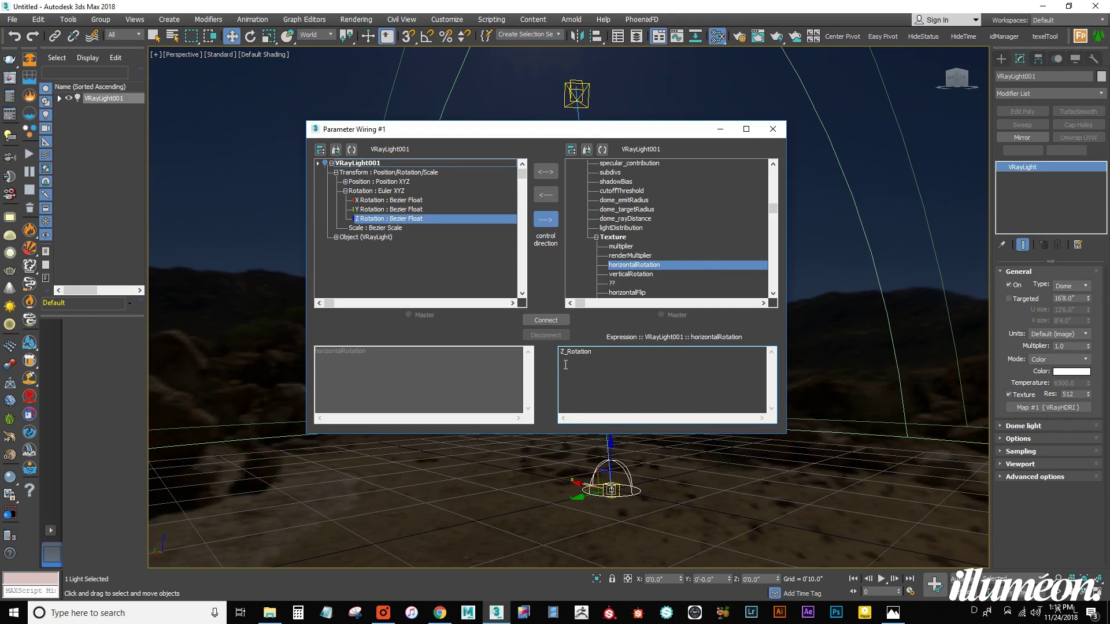
type("-")
left_click(544, 320)
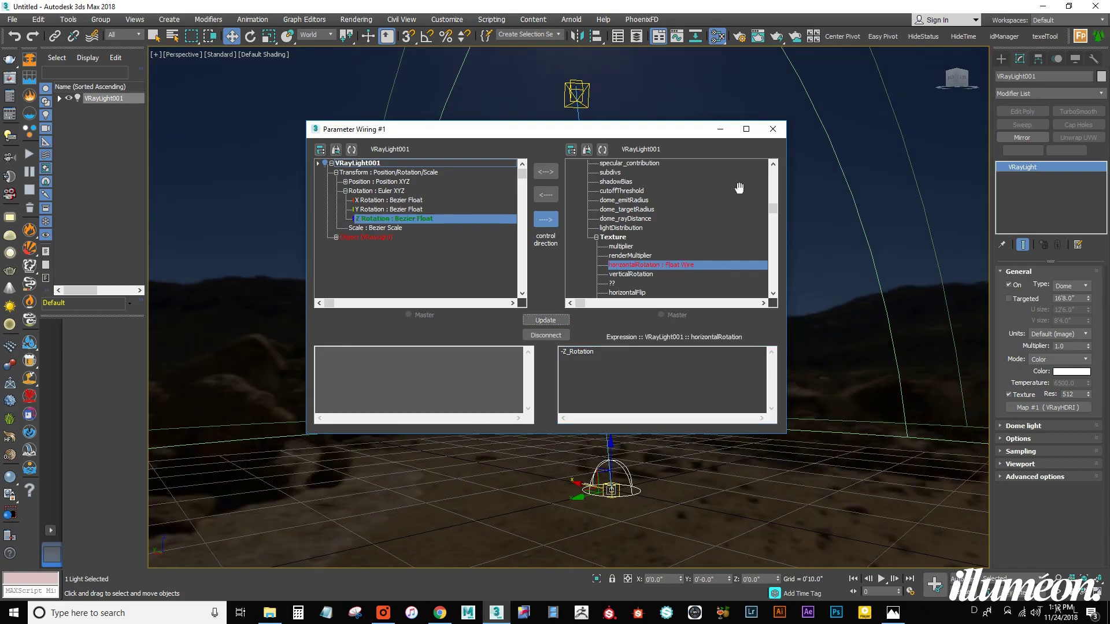
left_click(773, 129)
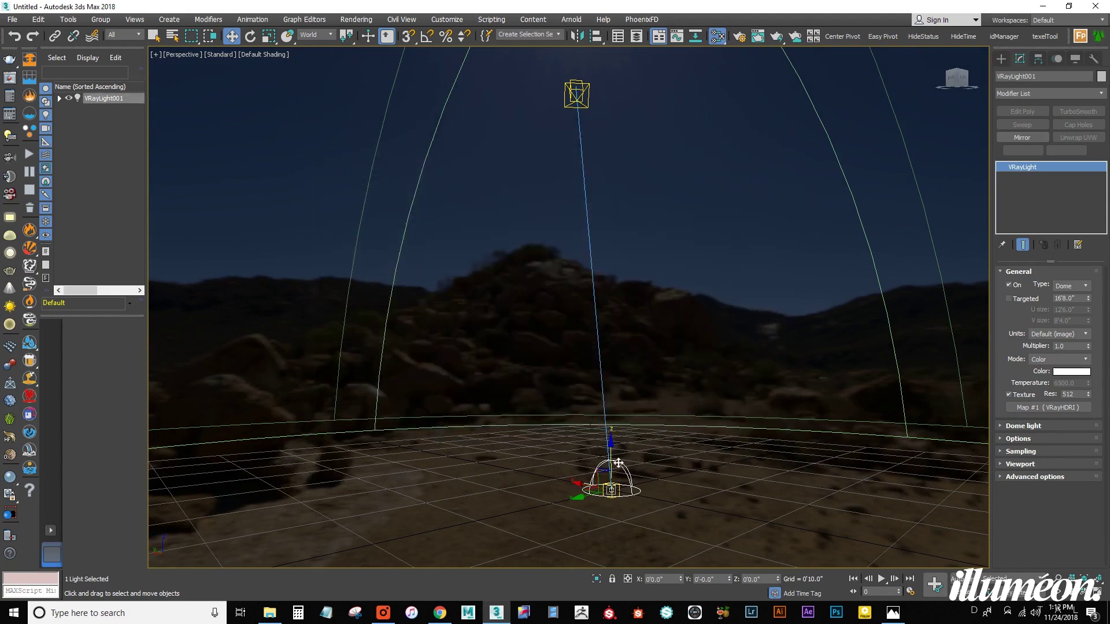
Rotate VRayLight001 around Z to confirm the HDRI sky turns with it, then select Direct001
key("e")
mouse_move(626, 445)
middle_mouse_down("alt")
mouse_move(650, 486)
mouse_move(631, 444)
middle_mouse_up("alt")
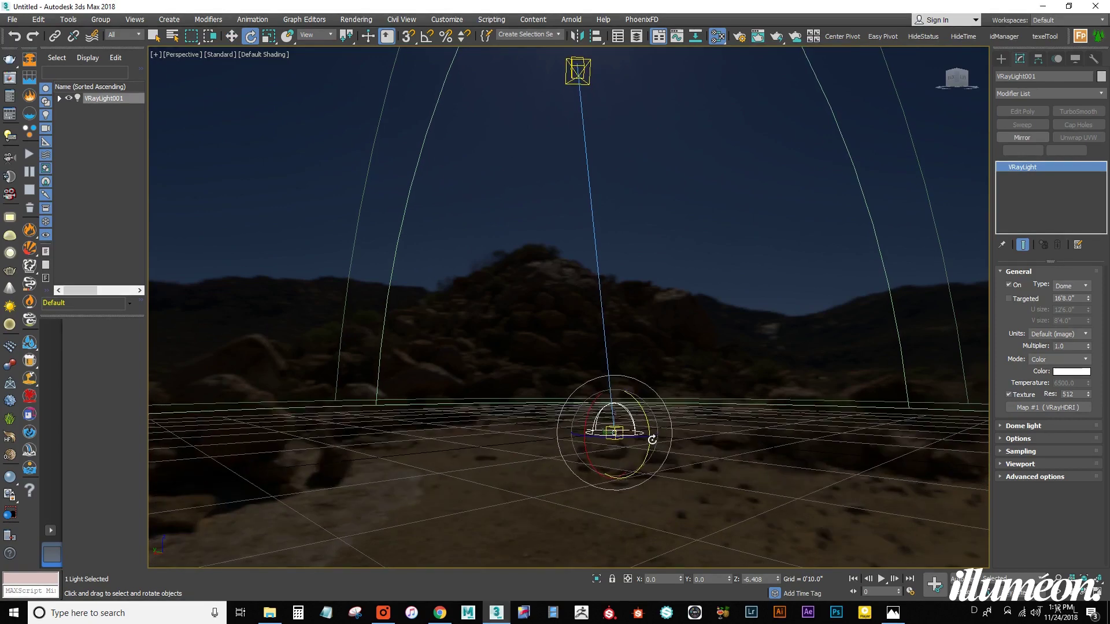
mouse_move(639, 446)
left_mouse_down()
mouse_move(608, 453)
mouse_move(636, 431)
left_mouse_up()
middle_click_drag(636, 430, 653, 417, "alt")
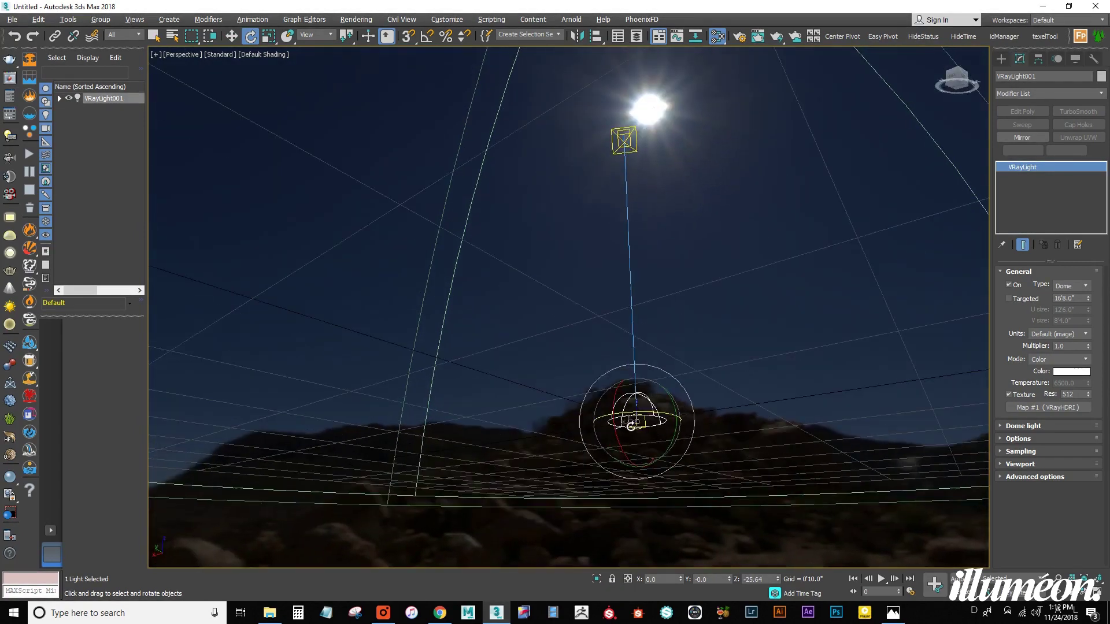
left_click_drag(636, 417, 657, 399)
middle_click_drag(657, 400, 524, 235, "alt")
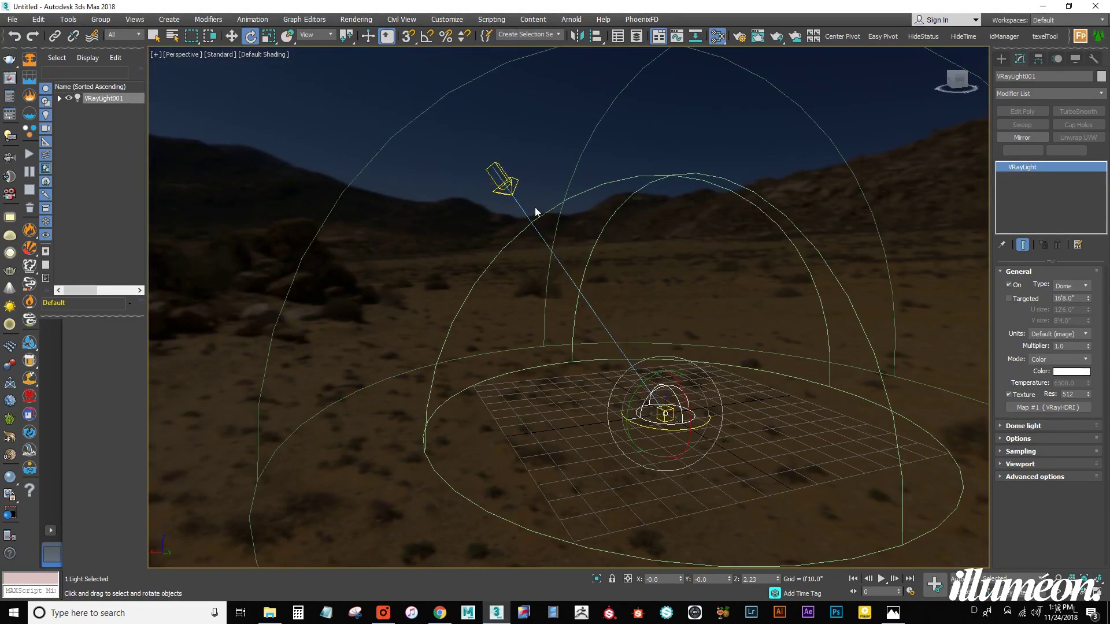
left_click(517, 187)
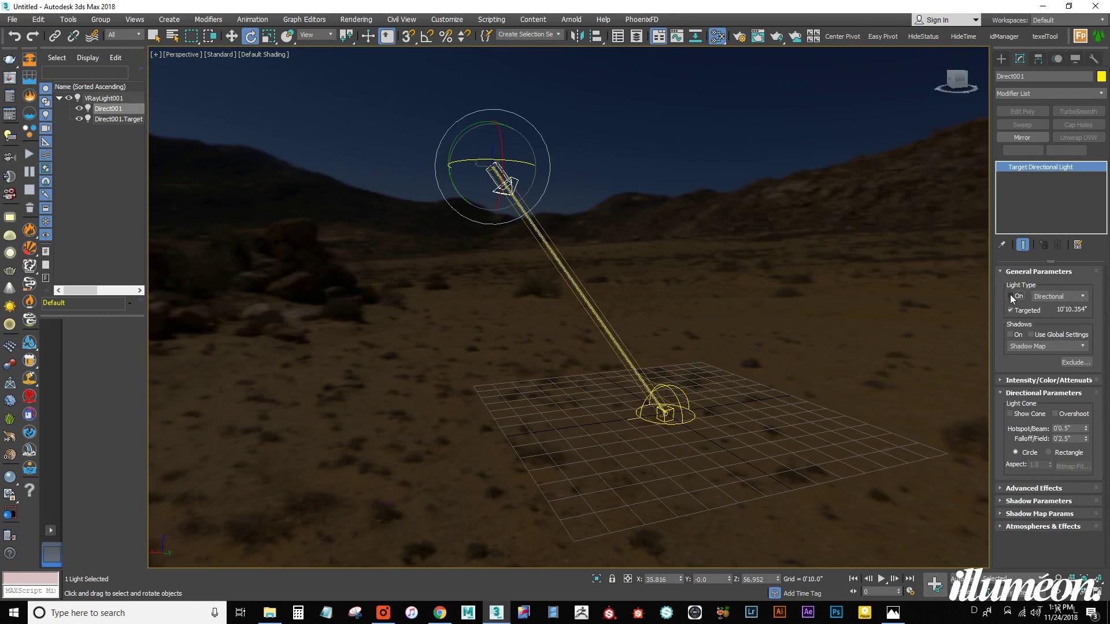
Turn on the Direct001 light and orbit to check it lines up with the HDRI sun
middle_click_drag(632, 322, 717, 310, "alt")
left_click(755, 327)
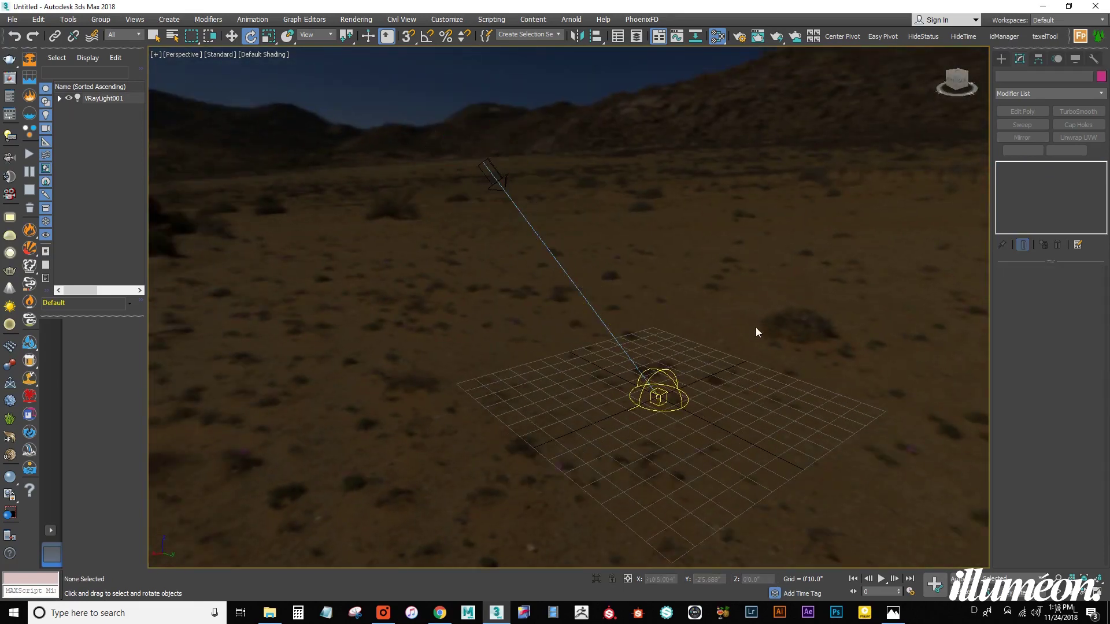
left_click(512, 186)
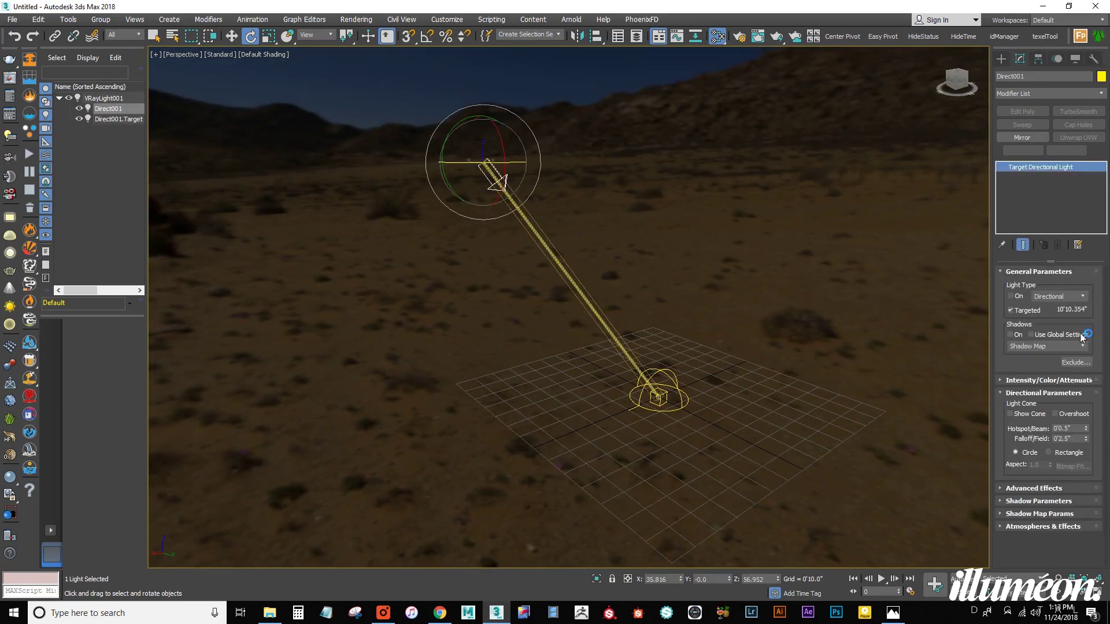
left_click(1011, 297)
middle_click_drag(848, 376, 667, 411, "alt")
scroll(652, 382, "up", 2)
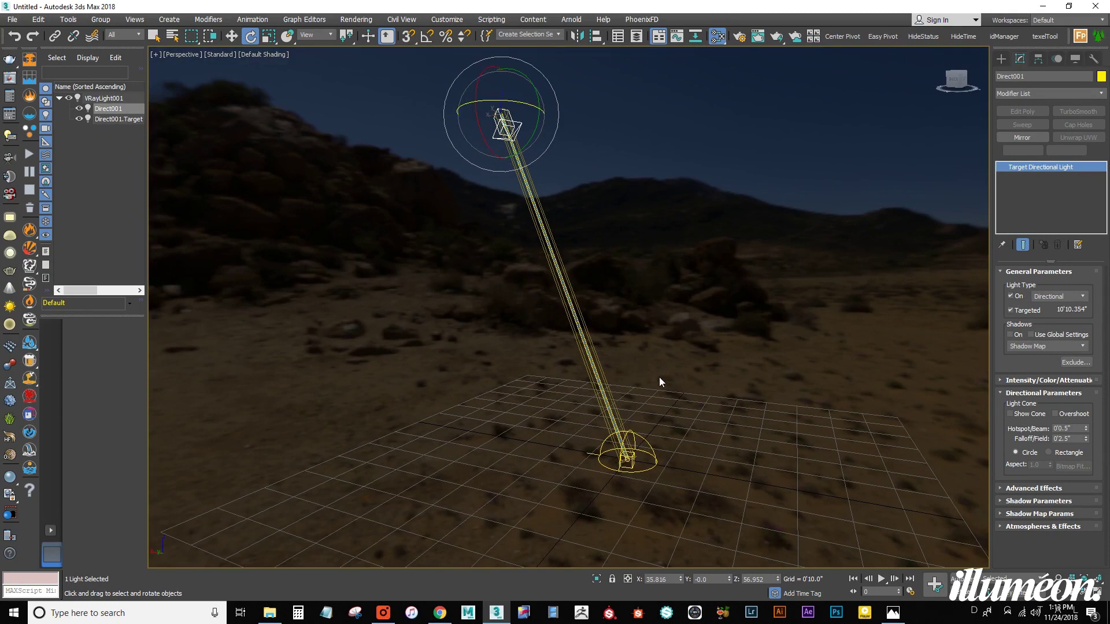
middle_click_drag(748, 442, 682, 416, "alt")
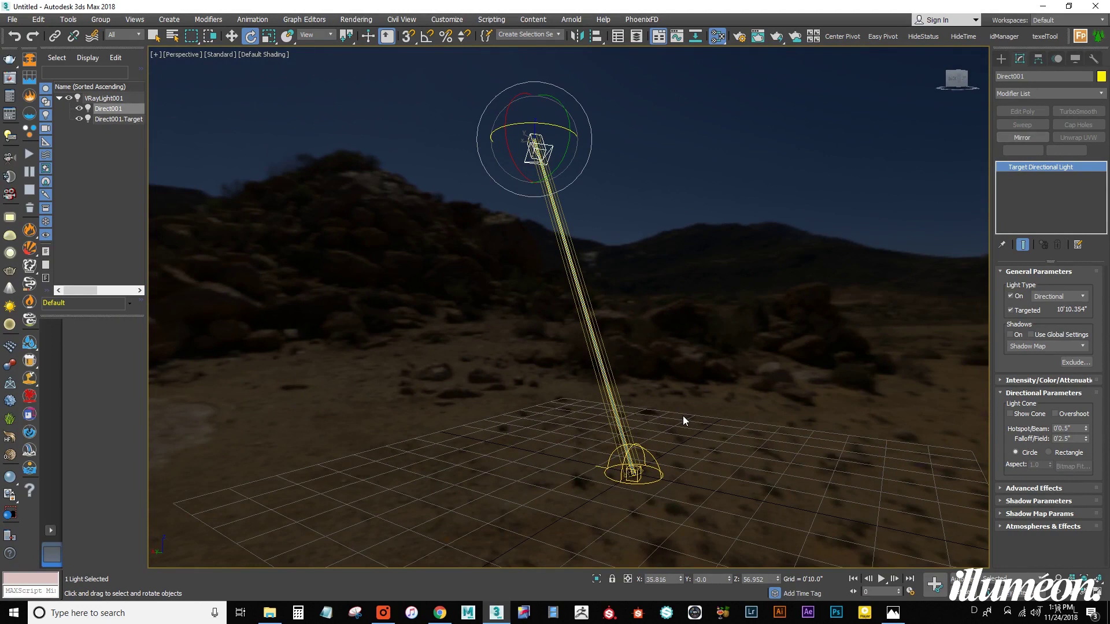